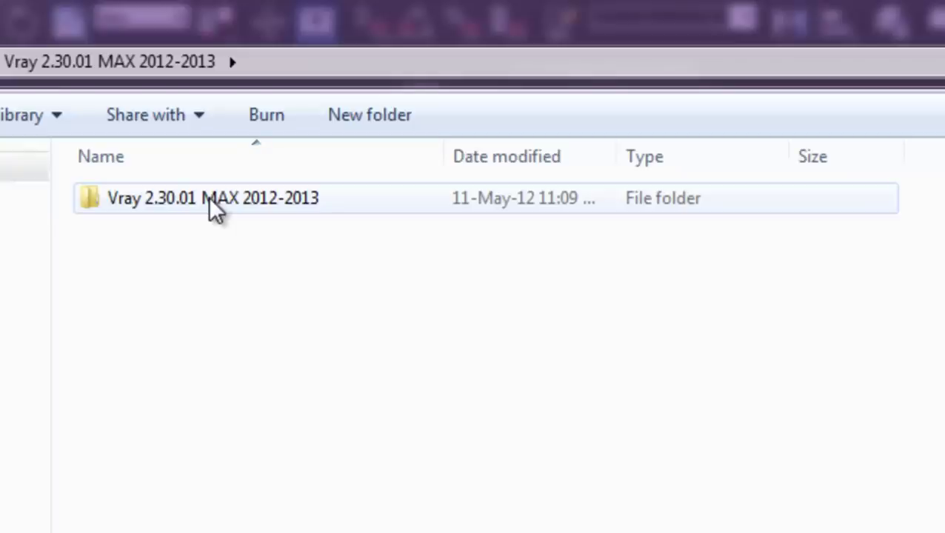
# Step: Open the Vray 2.30.01 folder and its Crack - 2013 subfolder, then box-select cgauth.dll and vray2013.dll
pyautogui.doubleClick(213, 209)
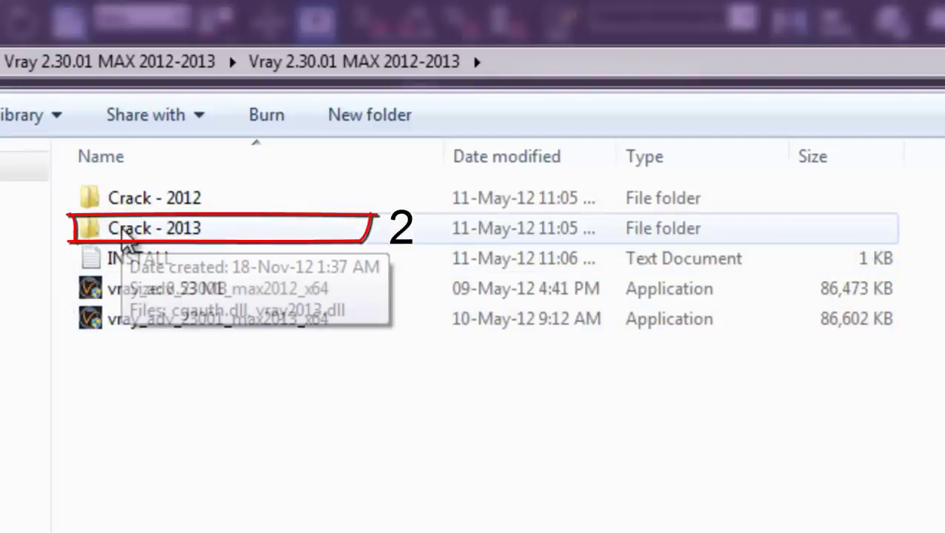
pyautogui.doubleClick(123, 237)
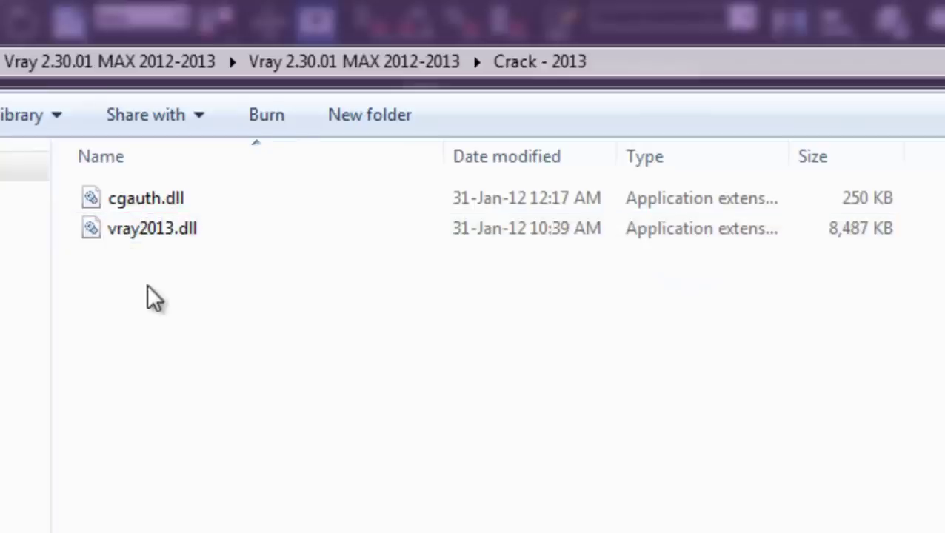
pyautogui.moveTo(147, 291); pyautogui.dragTo(154, 165)
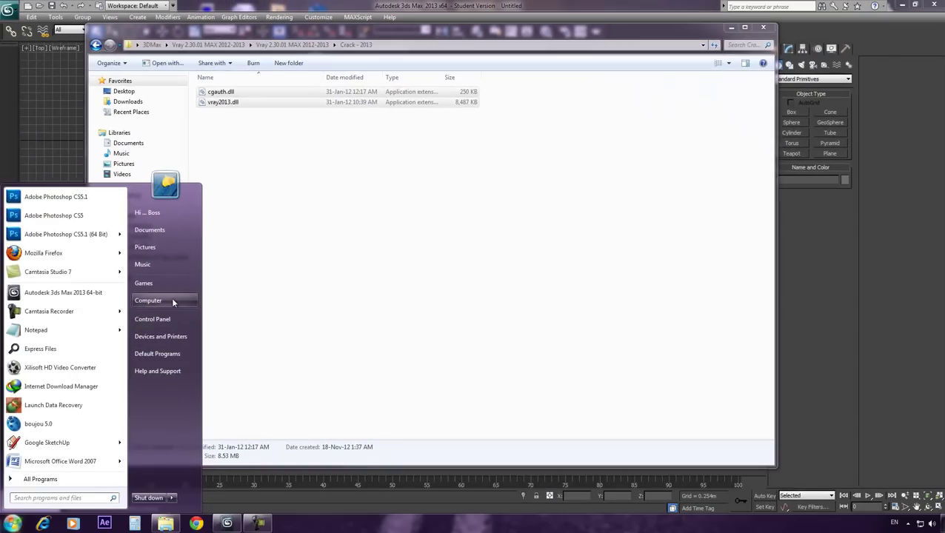
# Step: Browse to C:\Program Files\Autodesk\3ds Max 2013
pyautogui.click(171, 297)
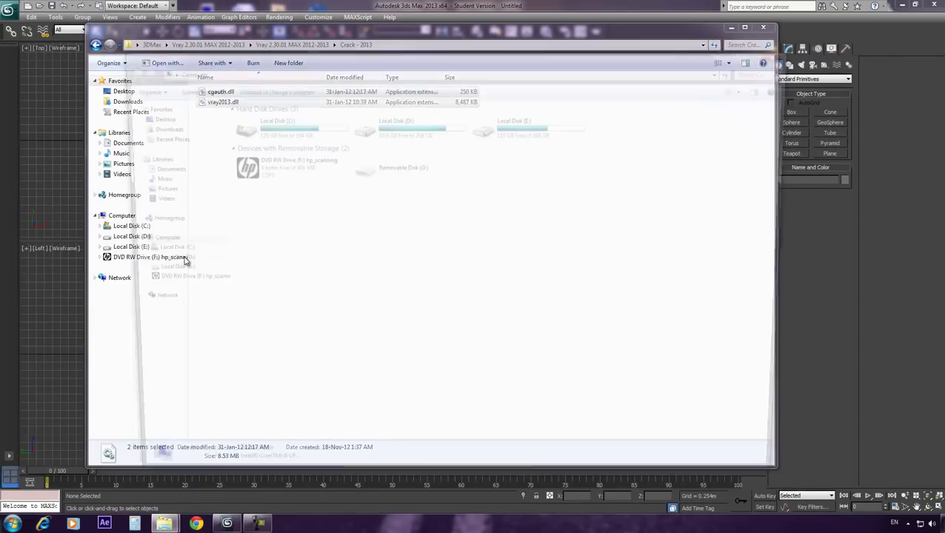
pyautogui.doubleClick(270, 113)
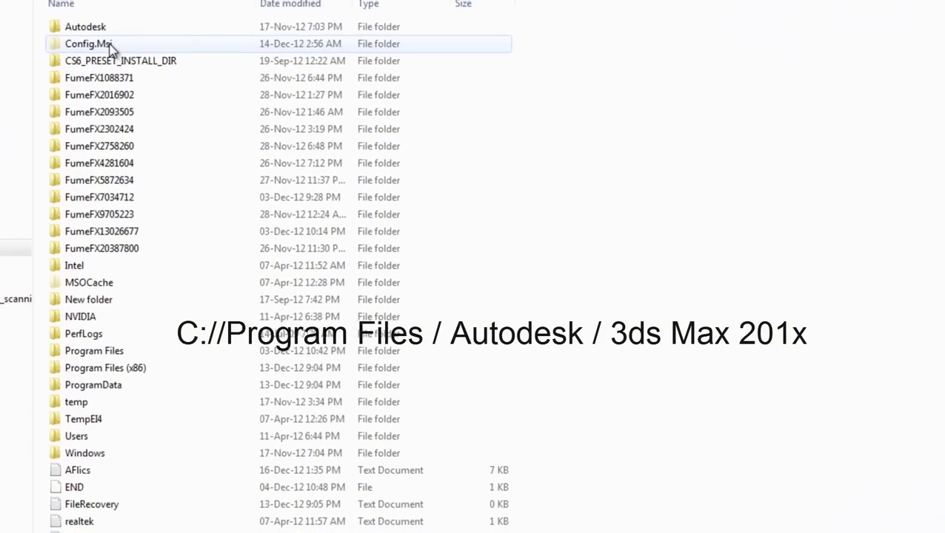
pyautogui.doubleClick(119, 351)
pyautogui.doubleClick(62, 44)
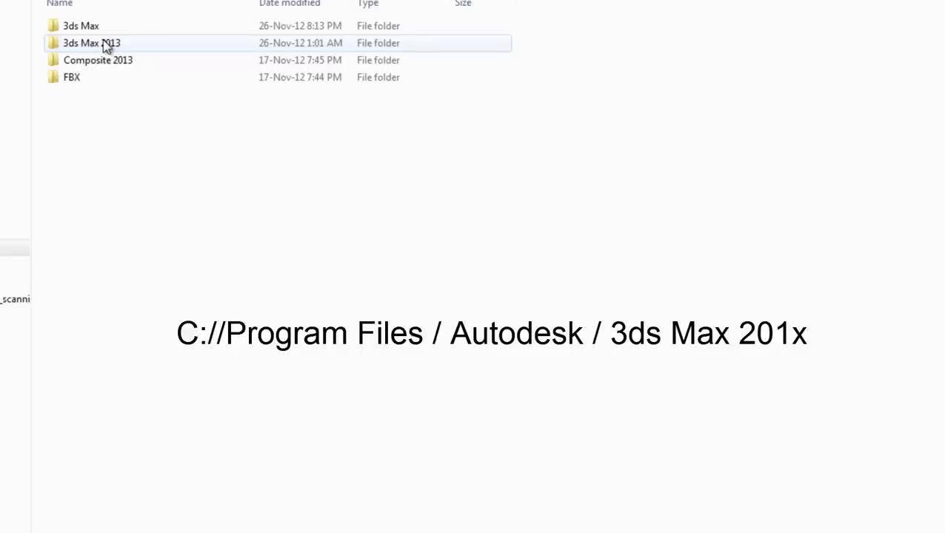
pyautogui.doubleClick(105, 46)
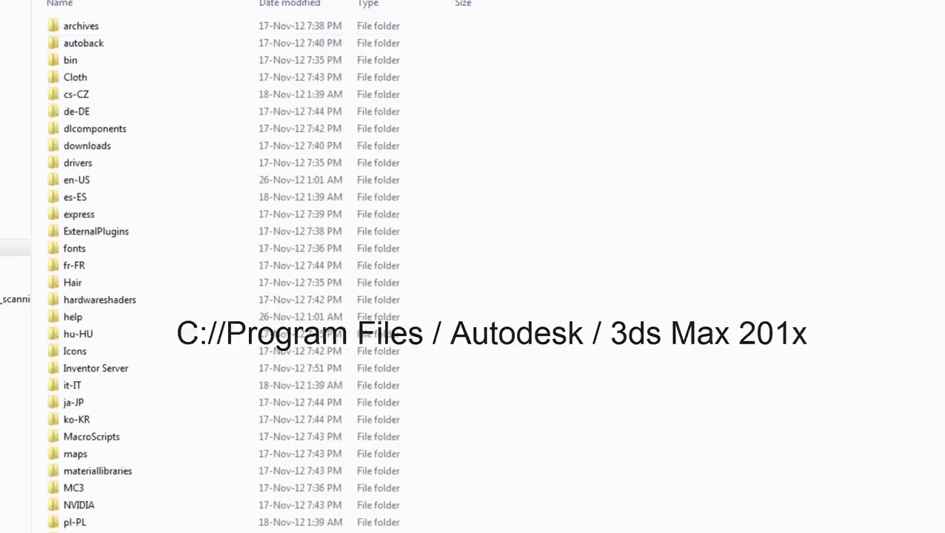
# Step: Locate cgauth.dll and vray2013.dll in the 3ds Max 2013 file list
pyautogui.scroll(-5, 455, 272)
pyautogui.scroll(-7, 456, 272)
pyautogui.scroll(-4, 456, 272)
pyautogui.scroll(-2, 456, 272)
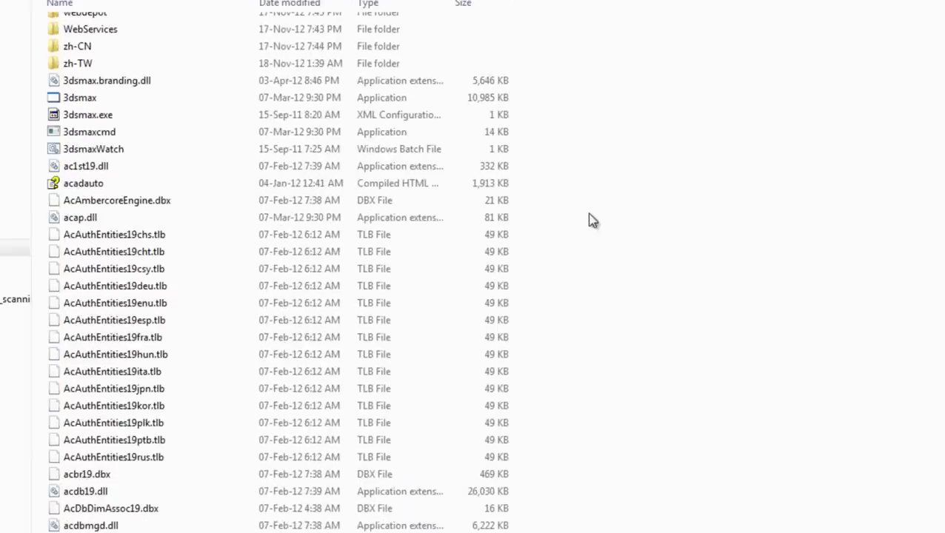
pyautogui.click(104, 257)
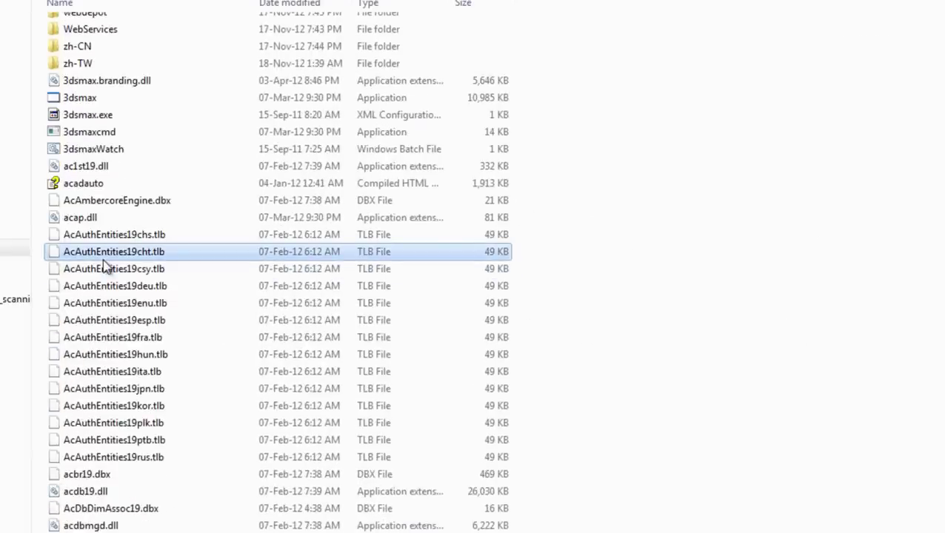
pyautogui.scroll(-10, 104, 265)
pyautogui.click(94, 19)
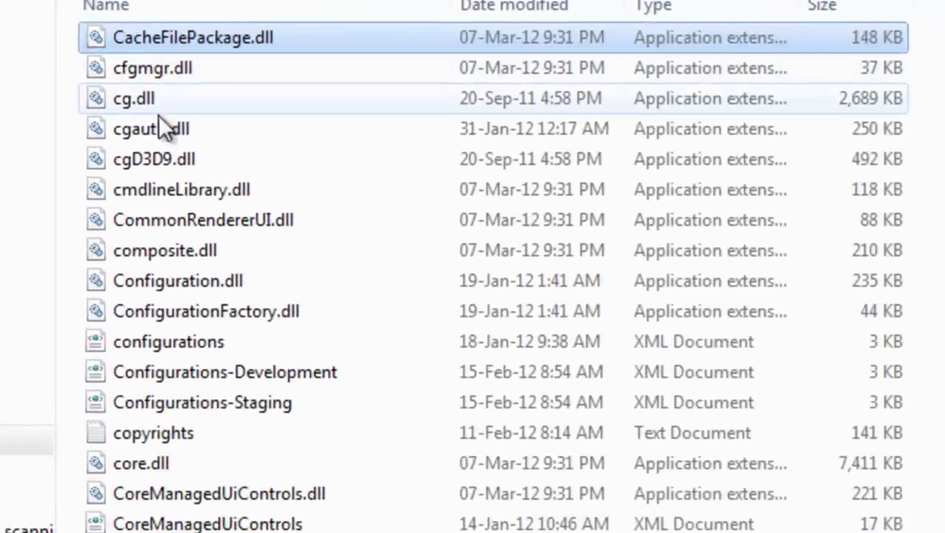
pyautogui.click(155, 129)
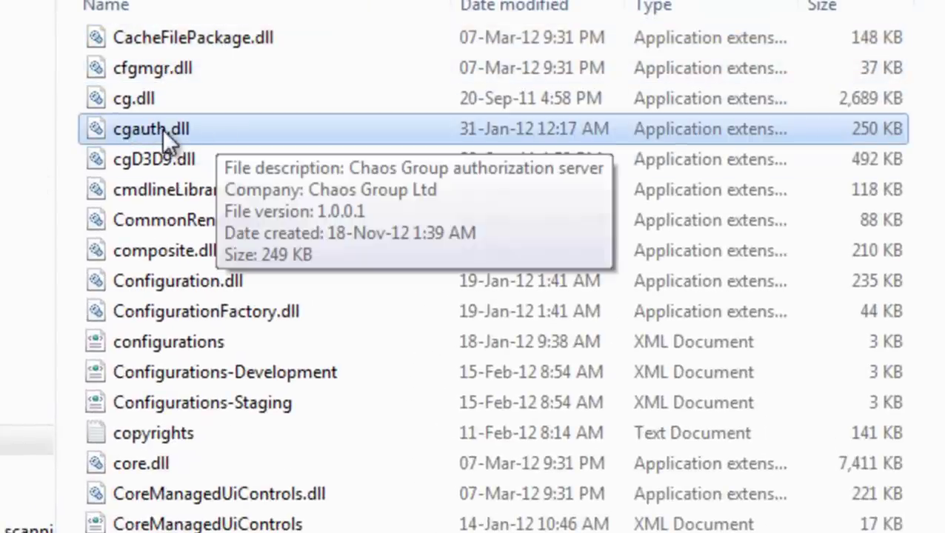
pyautogui.press('v')
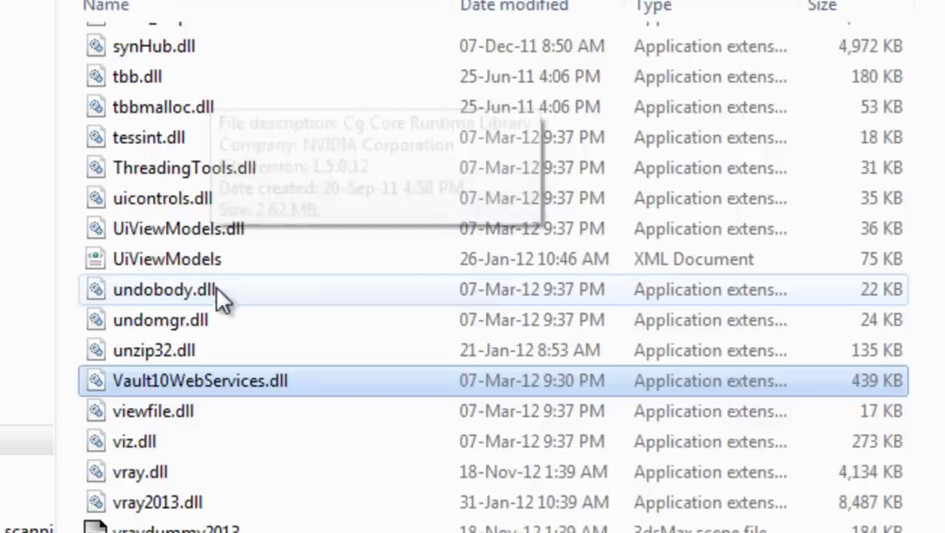
pyautogui.click(133, 511)
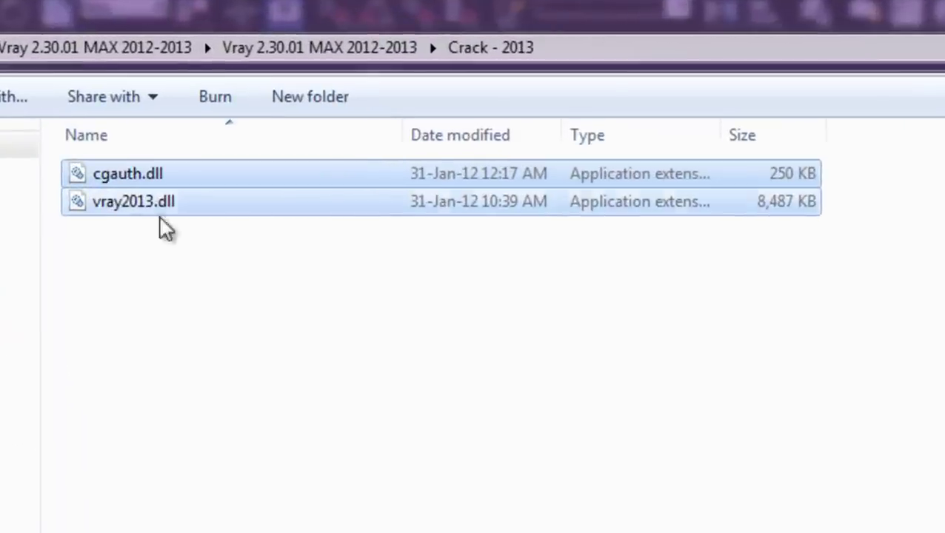
# Step: Select only cgauth.dll and browse to Chaos Group\V-Ray\RT for 3ds Max 2013 for x64\bin to find it there
pyautogui.click(197, 308)
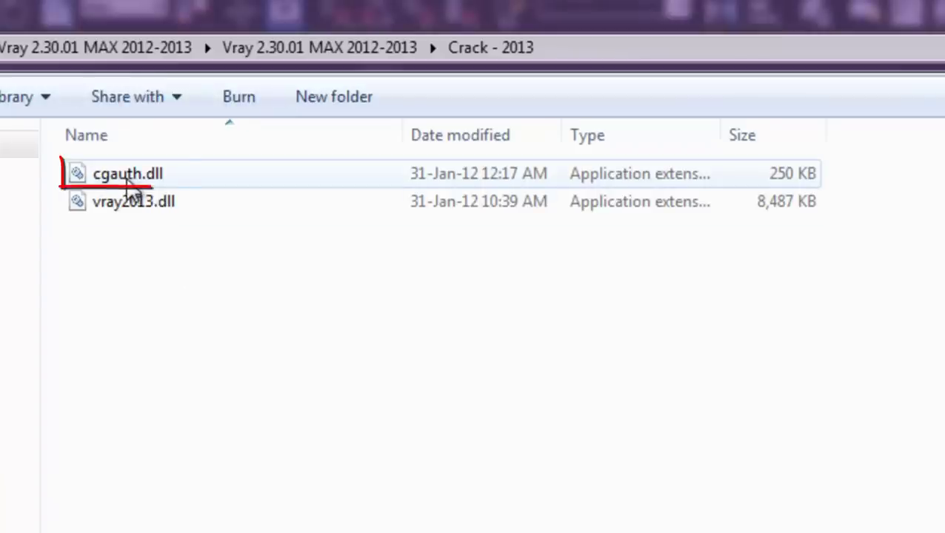
pyautogui.click(115, 184)
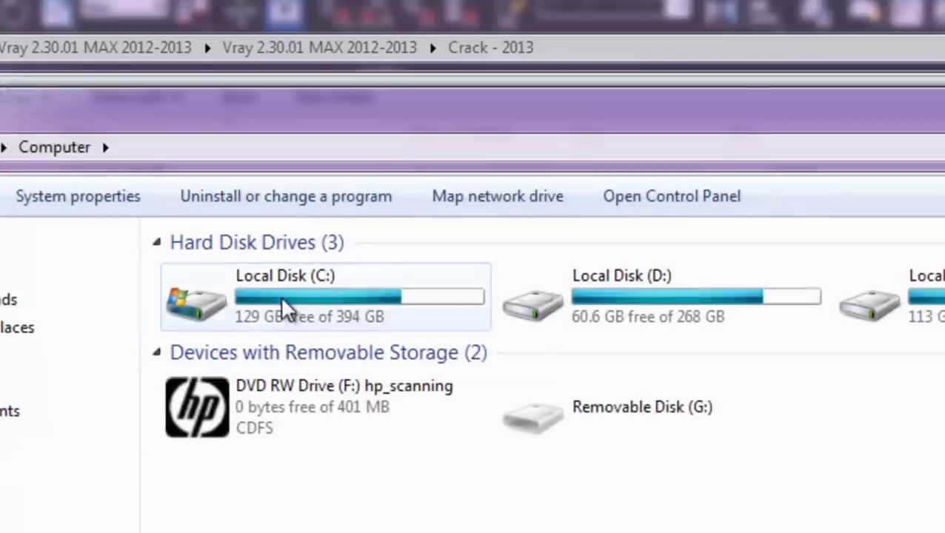
pyautogui.doubleClick(282, 305)
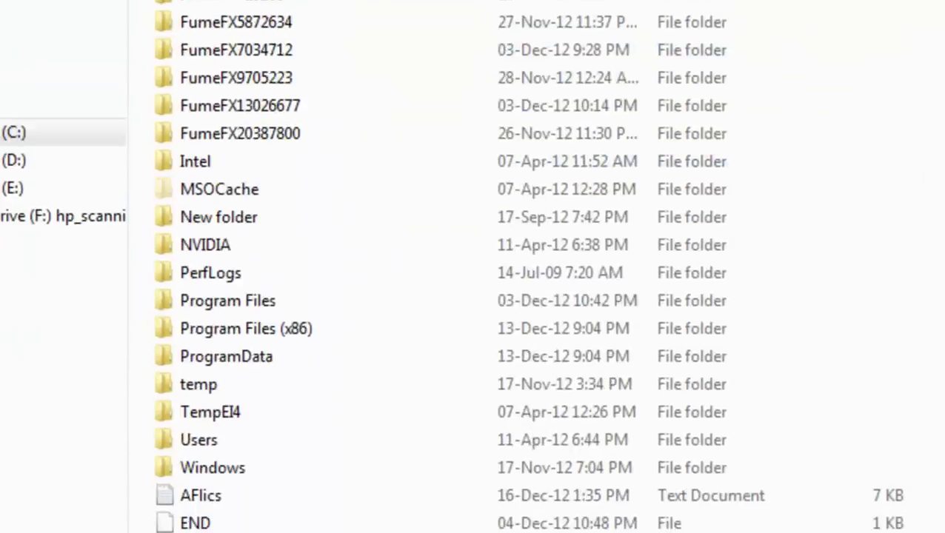
pyautogui.doubleClick(222, 304)
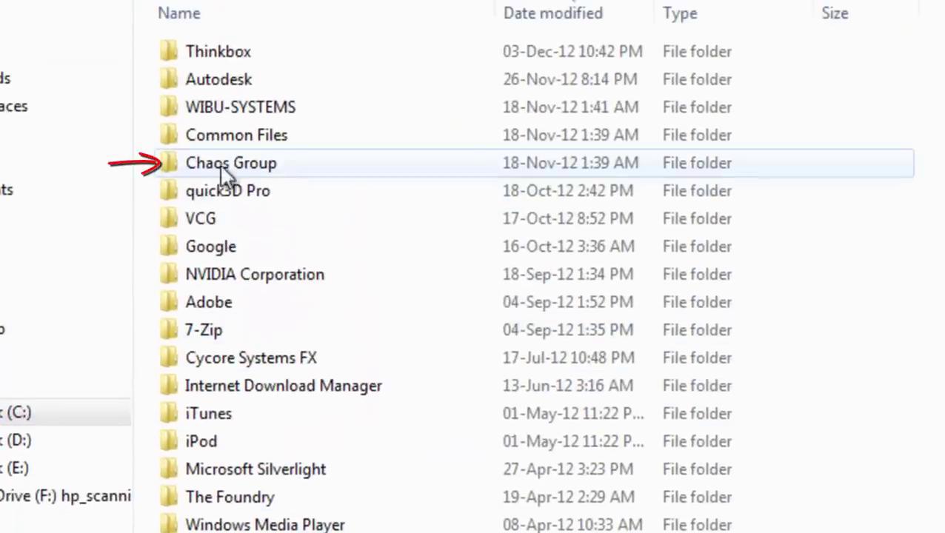
pyautogui.doubleClick(250, 165)
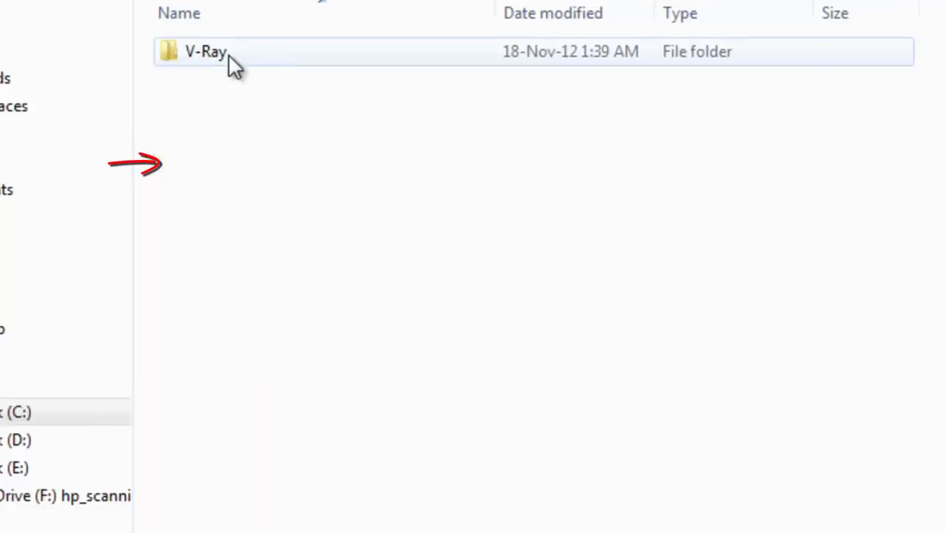
pyautogui.doubleClick(228, 56)
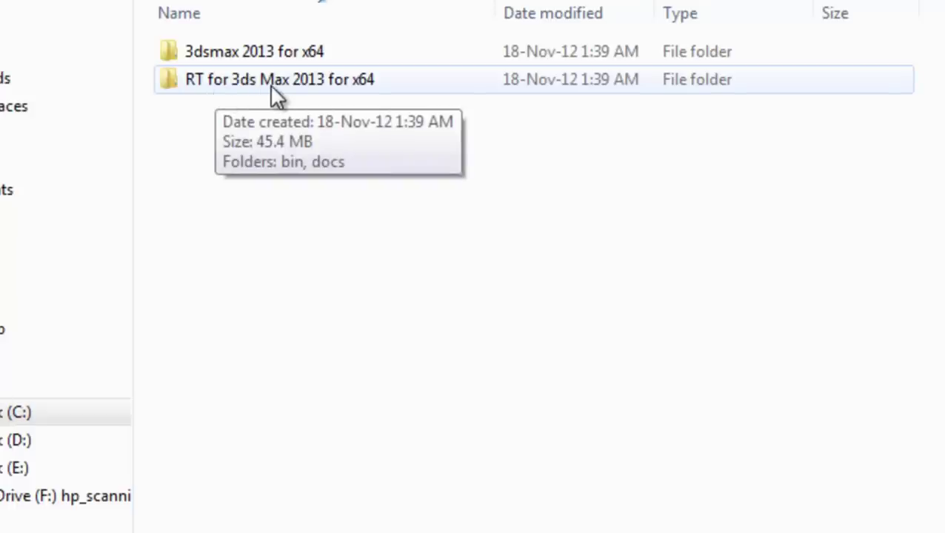
pyautogui.doubleClick(249, 81)
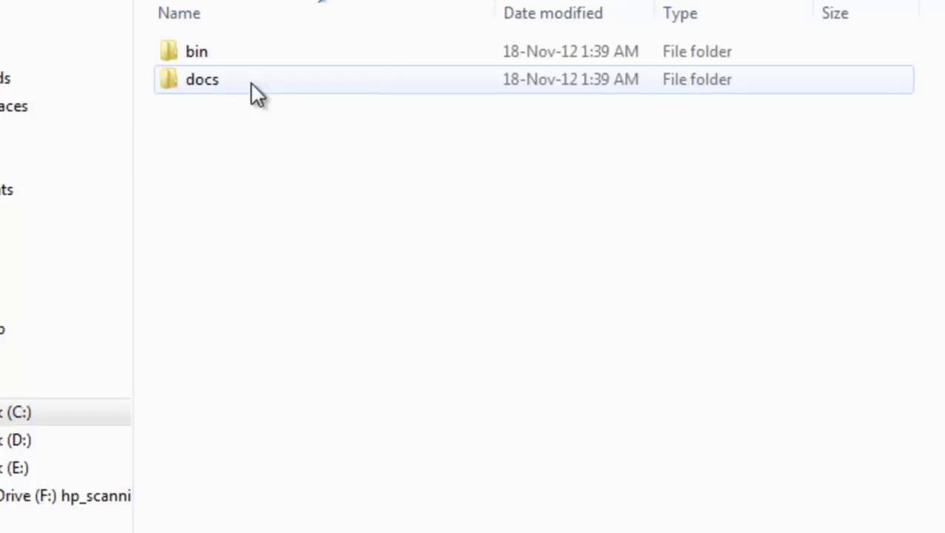
pyautogui.doubleClick(202, 49)
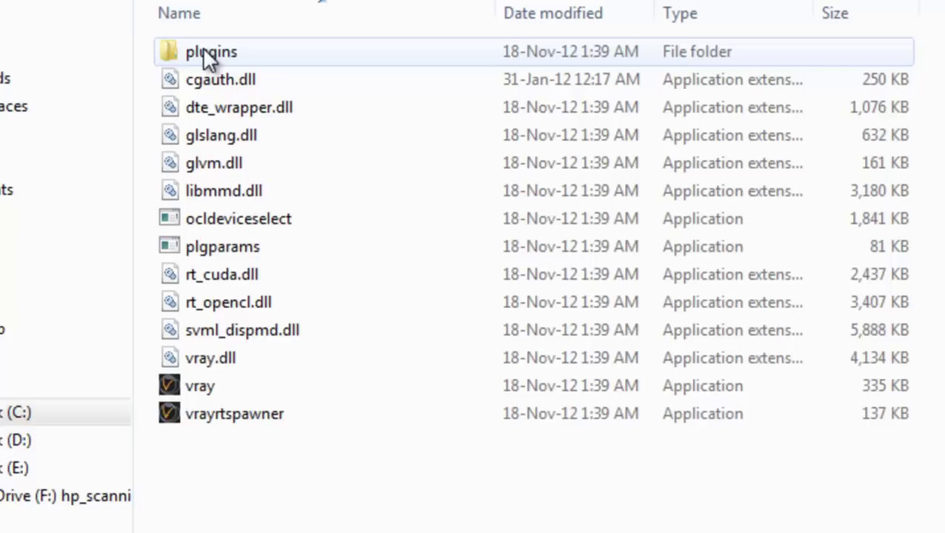
pyautogui.click(172, 86)
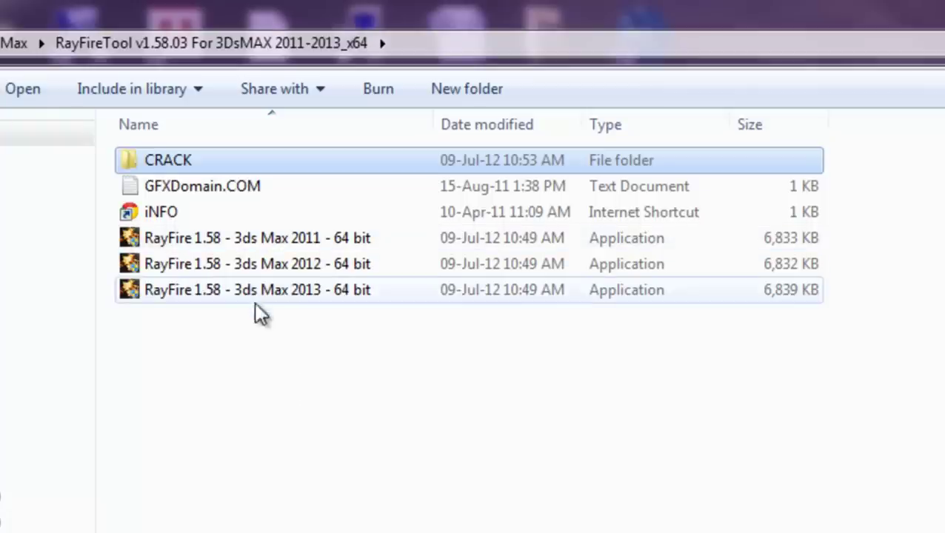
# Step: Copy the RayFireTool script (458 KB) from the CRACK\2013 x64 folder
pyautogui.click(309, 298)
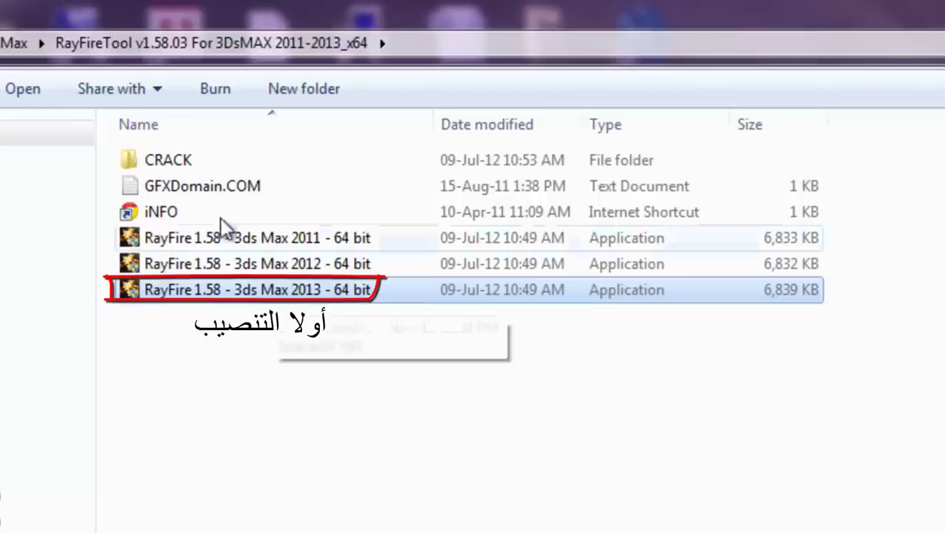
pyautogui.doubleClick(172, 159)
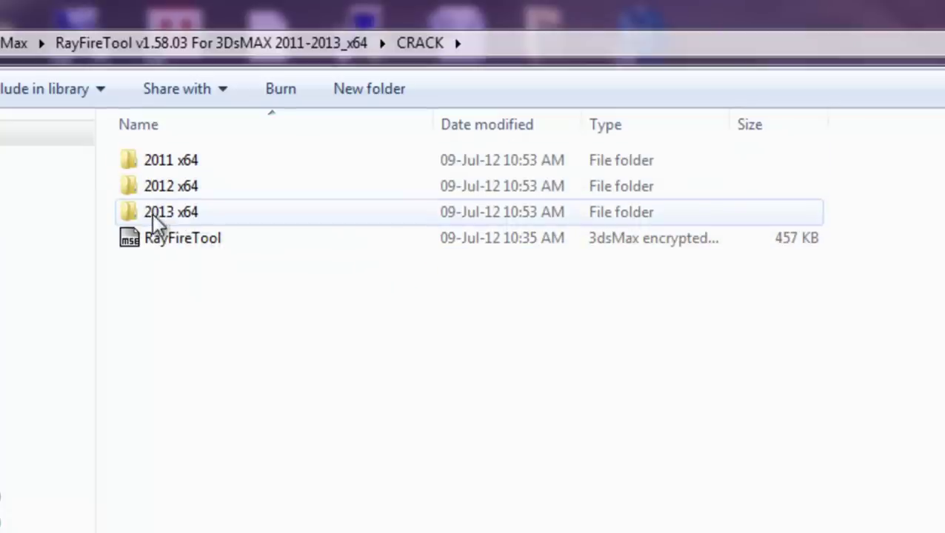
pyautogui.doubleClick(180, 212)
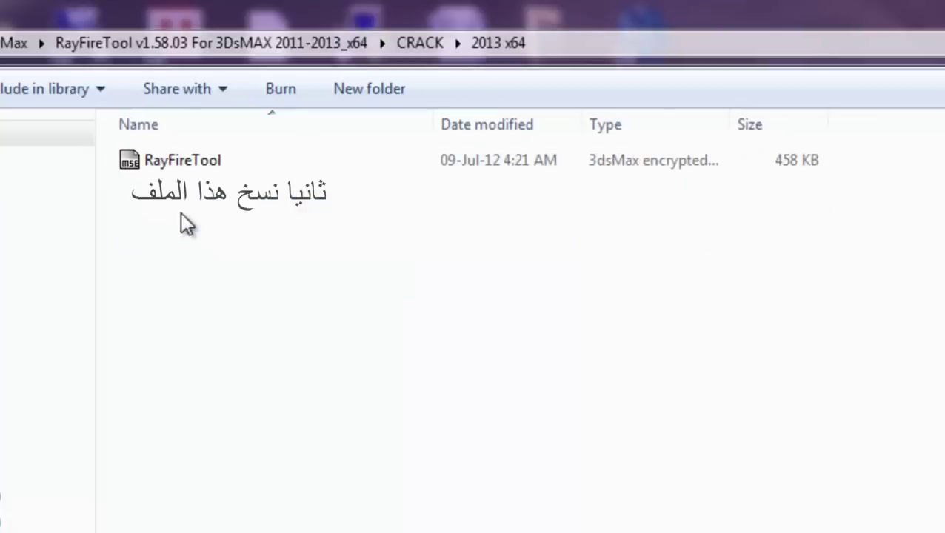
pyautogui.click(222, 164)
pyautogui.rightClick(173, 165)
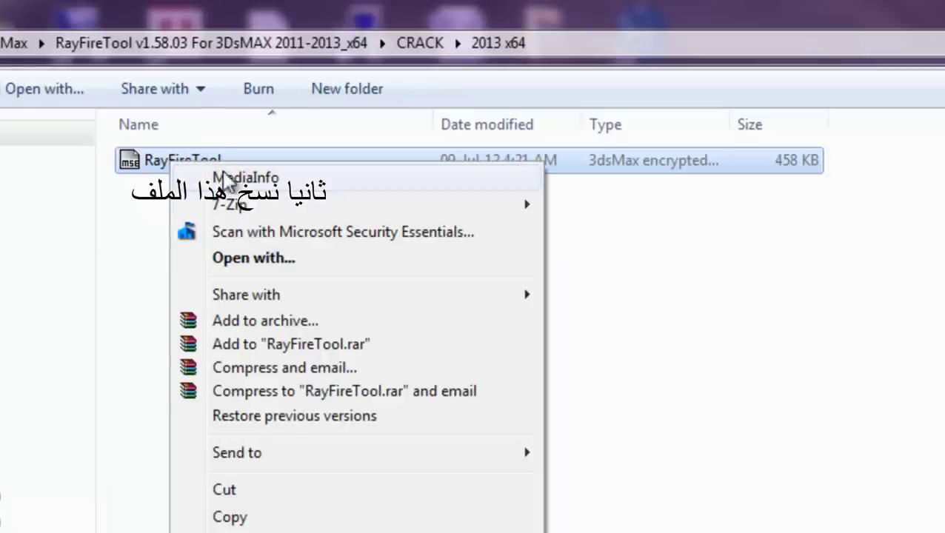
pyautogui.click(282, 520)
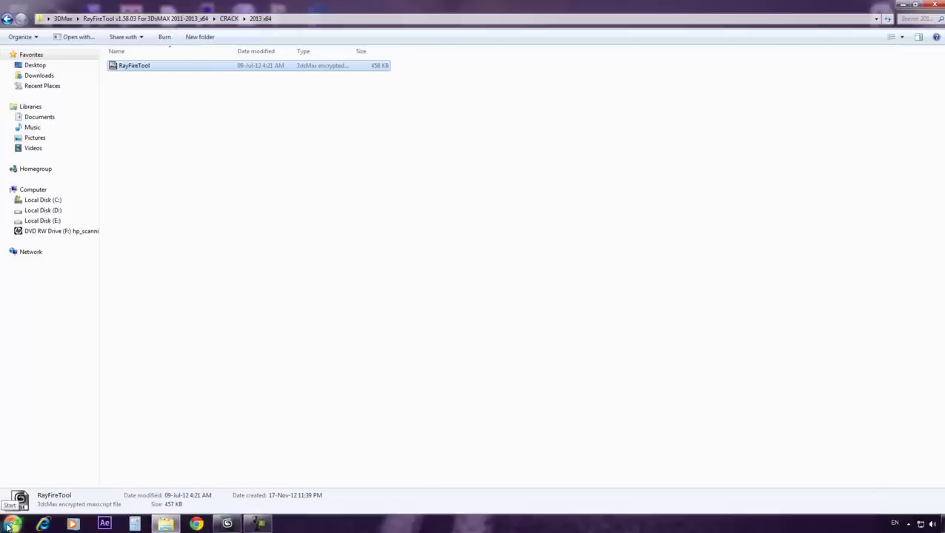
# Step: Browse to C:\Program Files\Autodesk\3ds Max 2013 in a new Explorer window
pyautogui.click(8, 526)
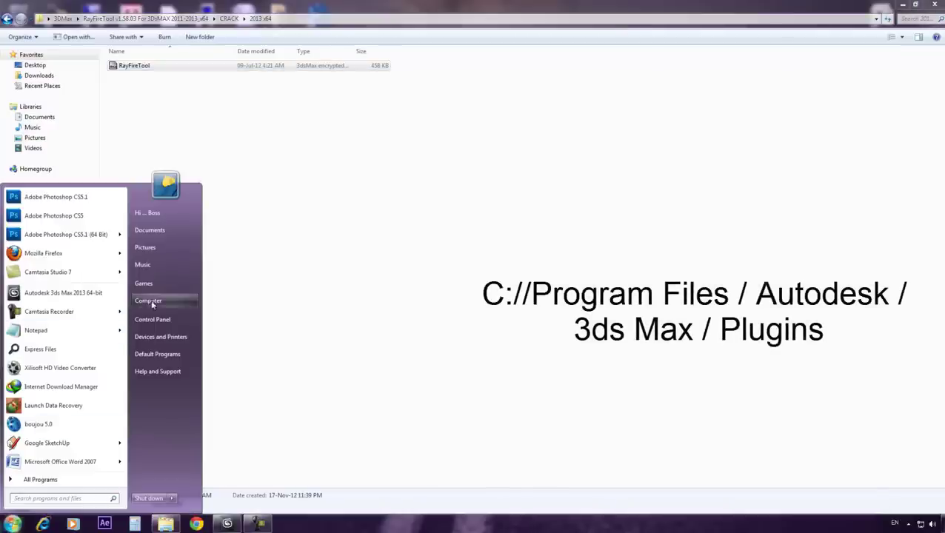
pyautogui.click(153, 300)
pyautogui.doubleClick(248, 120)
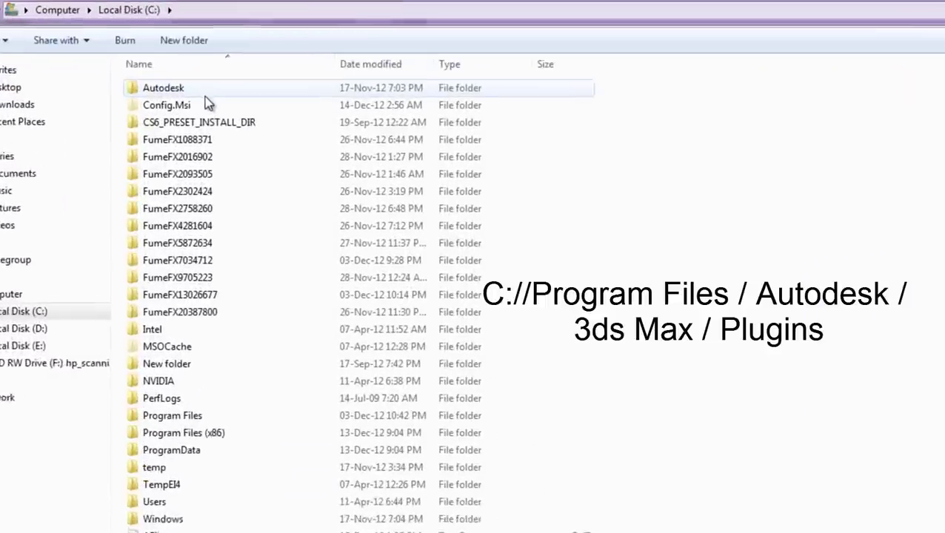
pyautogui.doubleClick(169, 431)
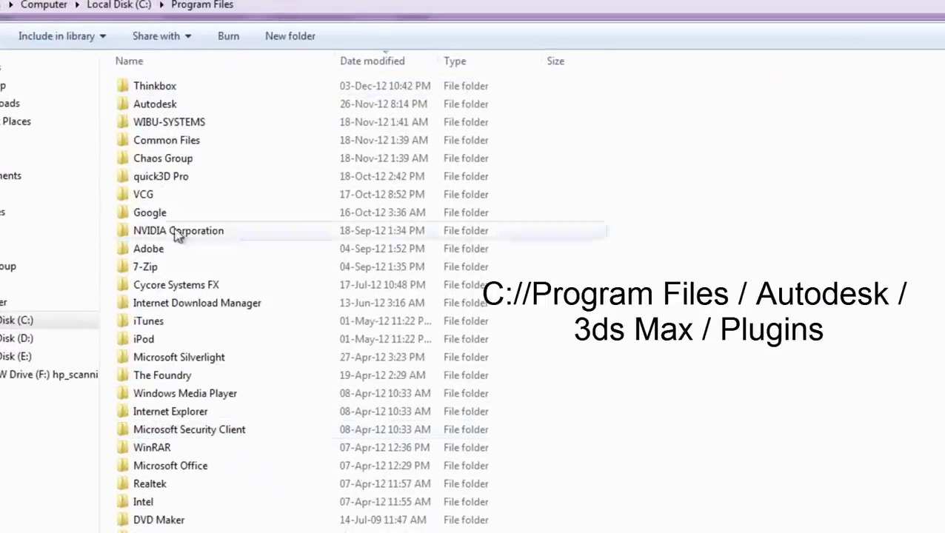
pyautogui.doubleClick(169, 106)
pyautogui.click(156, 110)
pyautogui.doubleClick(155, 110)
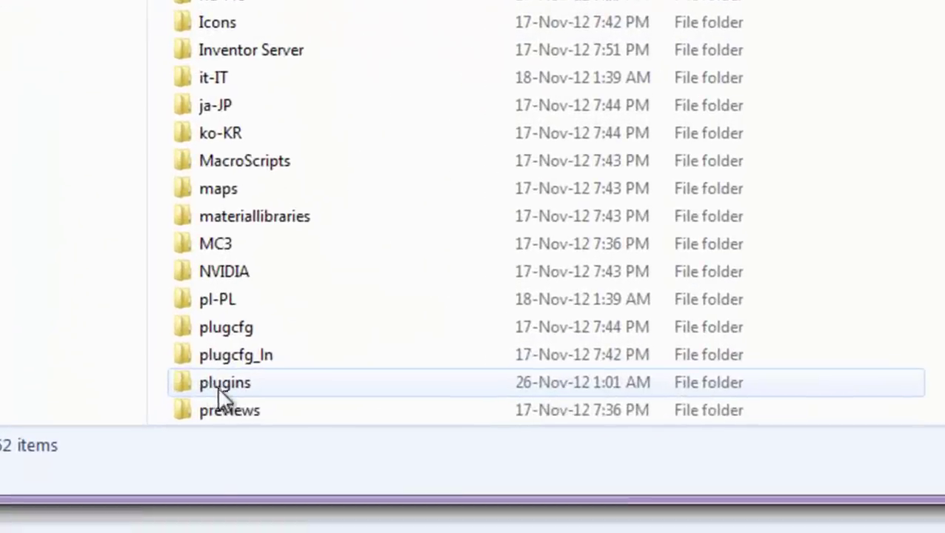
# Step: Open plugins\RayFireTool and check its contents without pasting anything
pyautogui.click(227, 385)
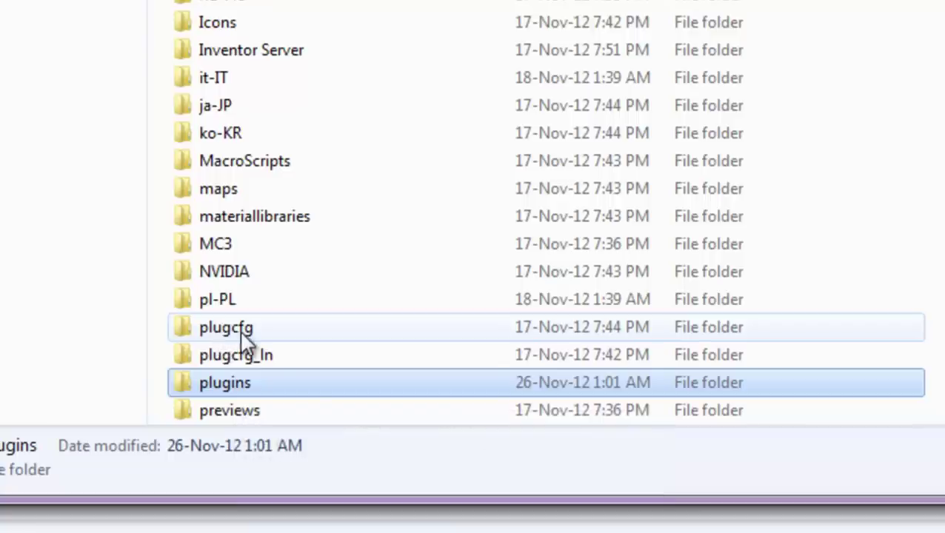
pyautogui.doubleClick(234, 384)
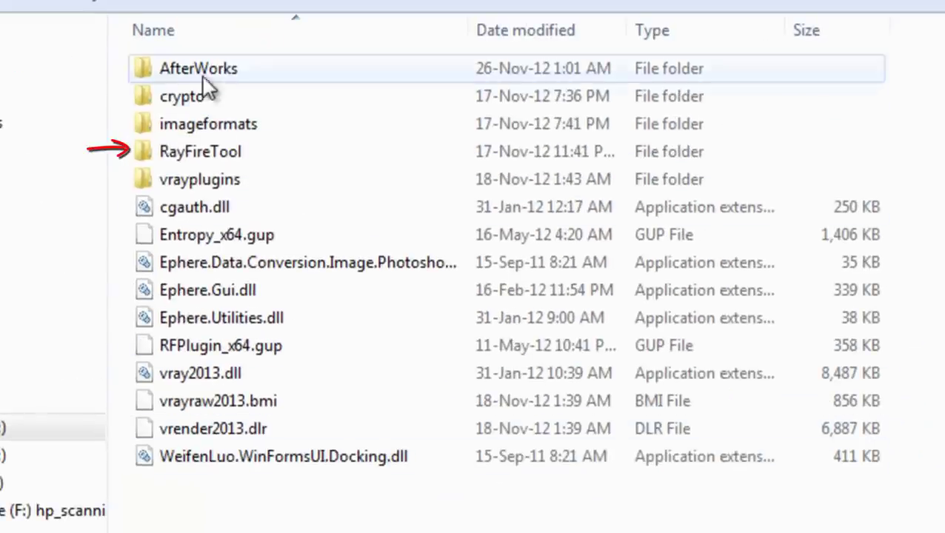
pyautogui.click(164, 154)
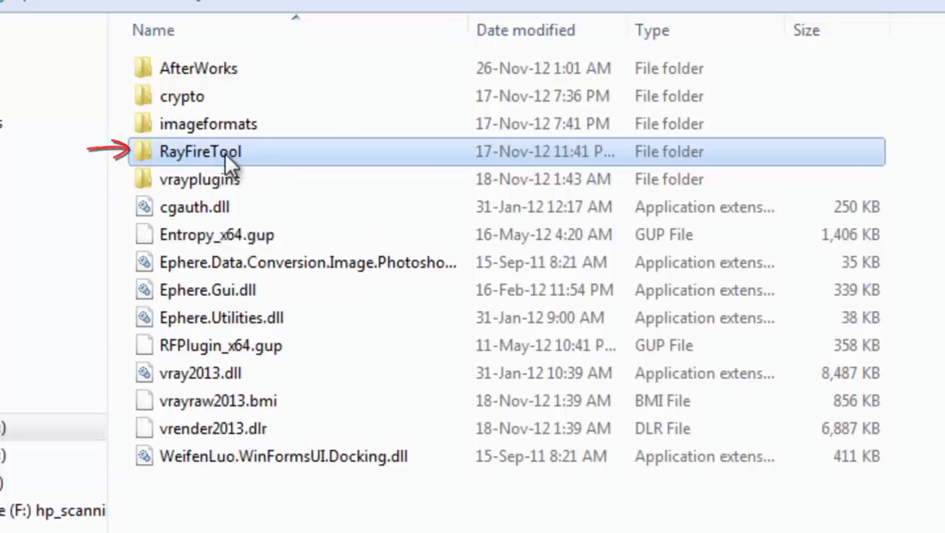
pyautogui.doubleClick(224, 152)
pyautogui.rightClick(178, 117)
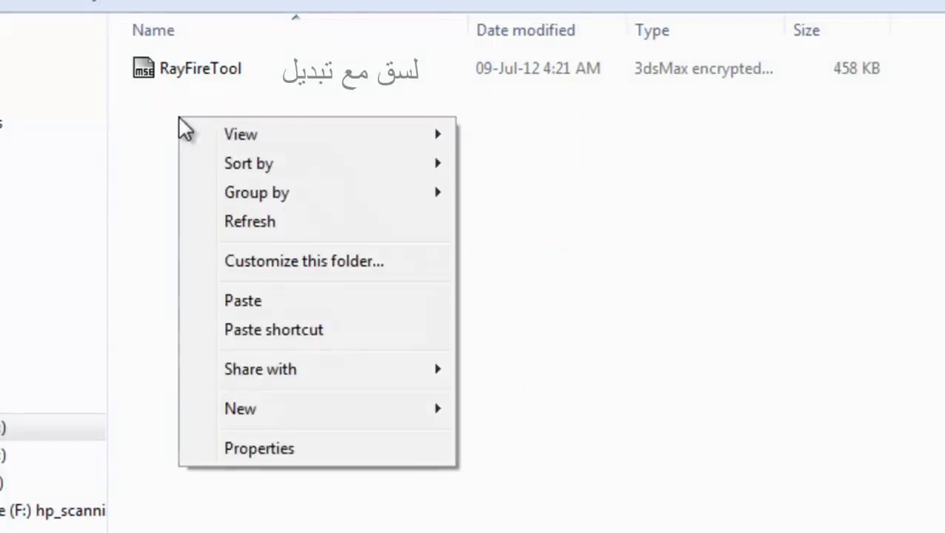
pyautogui.click(536, 293)
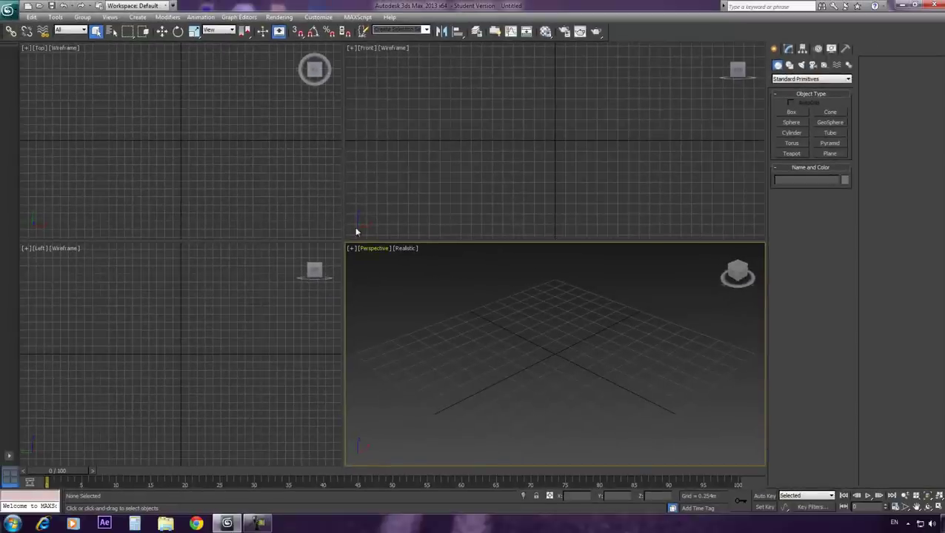
# Step: Drag the divider to enlarge the Perspective viewport and start the Standard Primitives Box tool
pyautogui.moveTo(344, 244); pyautogui.dragTo(321, 209)
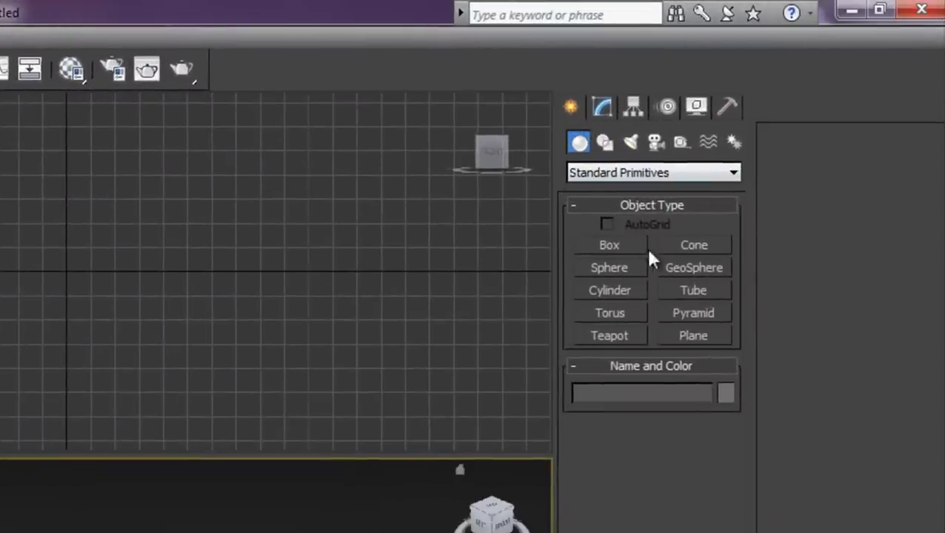
pyautogui.click(602, 106)
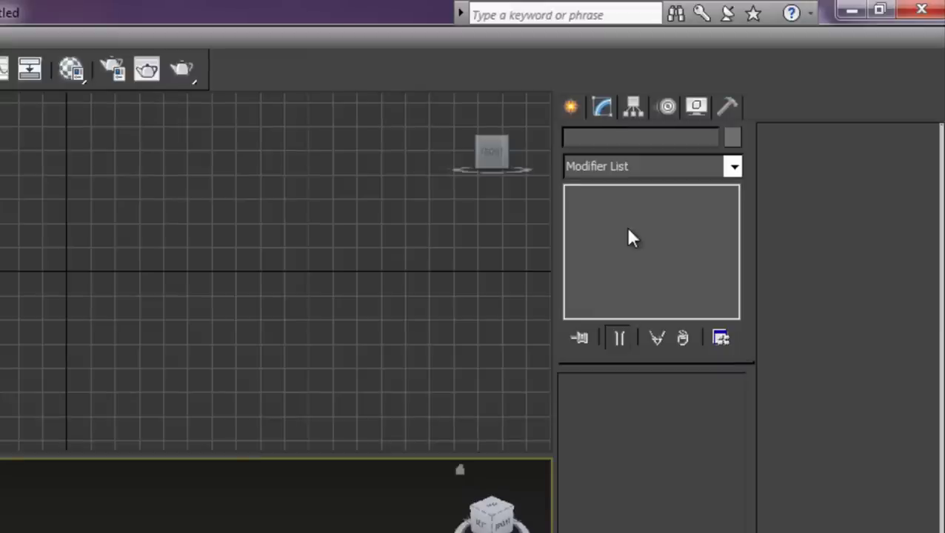
pyautogui.click(575, 110)
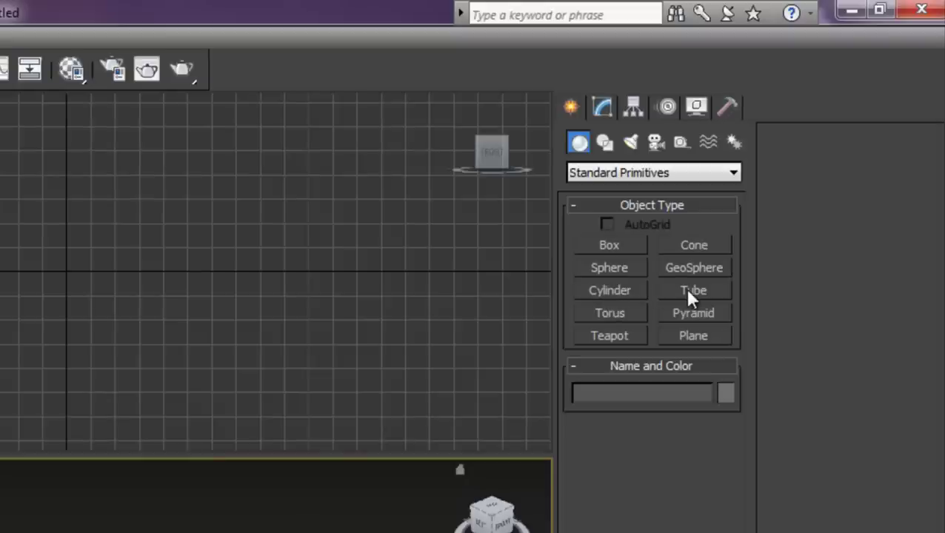
pyautogui.click(603, 248)
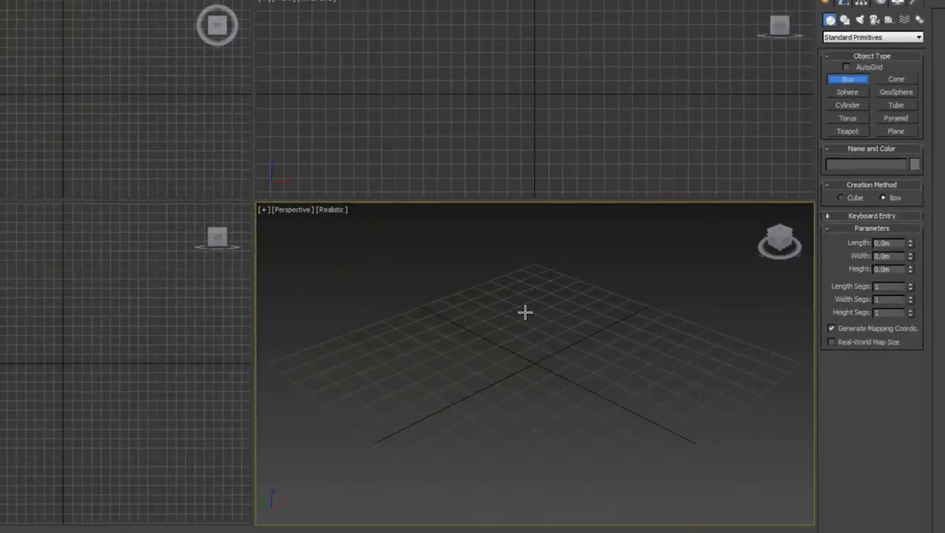
# Step: Draw Box001 at height 1.183m, orbit to inspect it, and lengthen it to 1.861m
pyautogui.moveTo(524, 312)
pyautogui.mouseDown()
pyautogui.moveTo(461, 353)
pyautogui.moveTo(475, 390)
pyautogui.moveTo(533, 440)
pyautogui.moveTo(511, 348)
pyautogui.moveTo(470, 396)
pyautogui.moveTo(584, 460)
pyautogui.moveTo(529, 393)
pyautogui.moveTo(538, 444)
pyautogui.mouseUp()
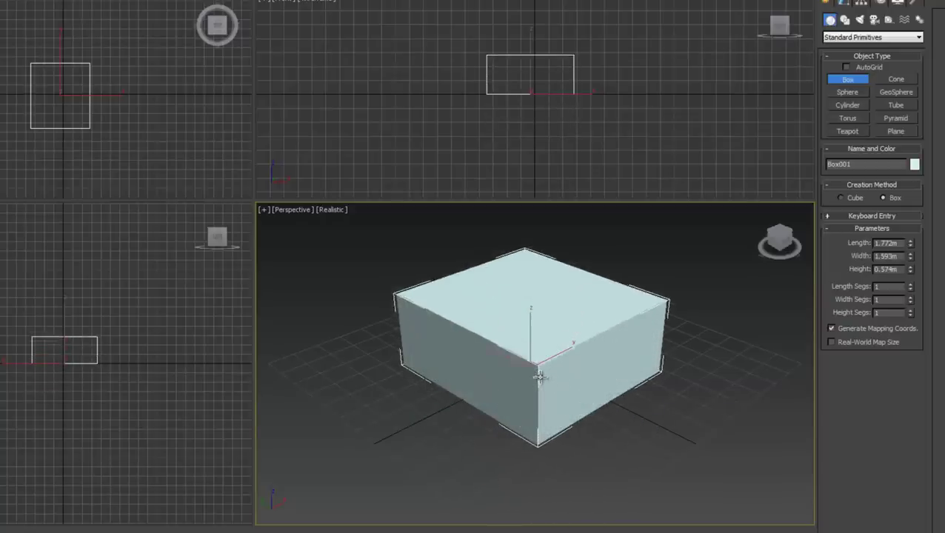
pyautogui.click(535, 335)
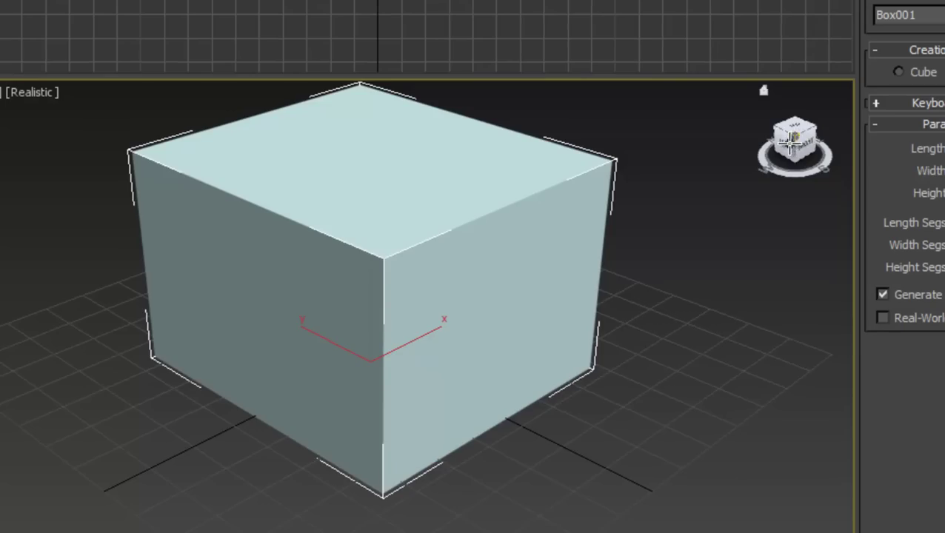
pyautogui.moveTo(790, 141)
pyautogui.mouseDown()
pyautogui.moveTo(742, 151)
pyautogui.moveTo(679, 105)
pyautogui.moveTo(719, 100)
pyautogui.moveTo(839, 160)
pyautogui.moveTo(791, 137)
pyautogui.moveTo(828, 126)
pyautogui.moveTo(811, 137)
pyautogui.mouseUp()
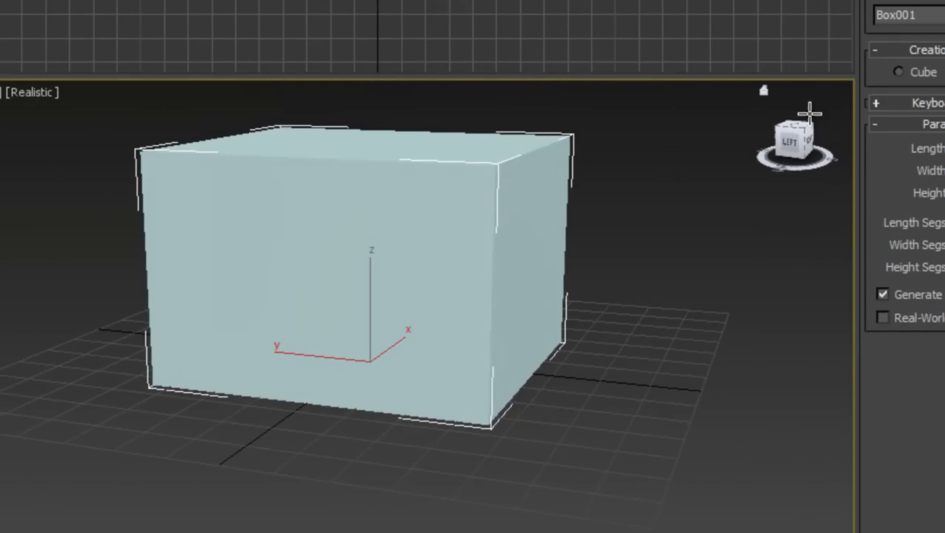
pyautogui.click(791, 141)
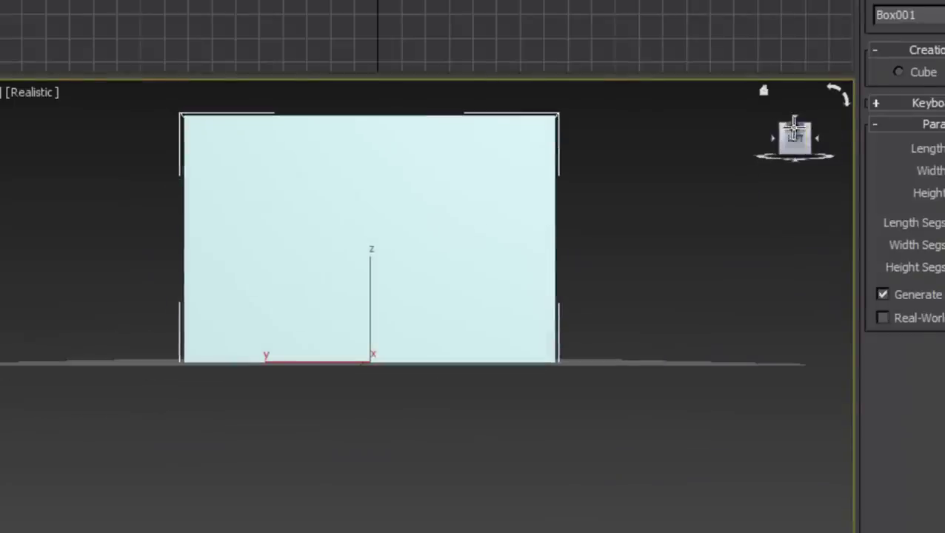
pyautogui.click(794, 116)
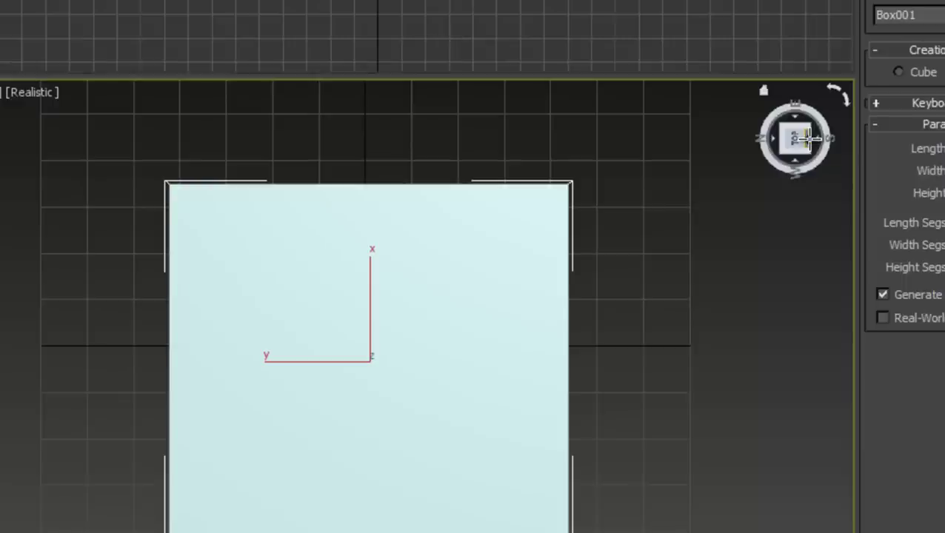
pyautogui.click(811, 148)
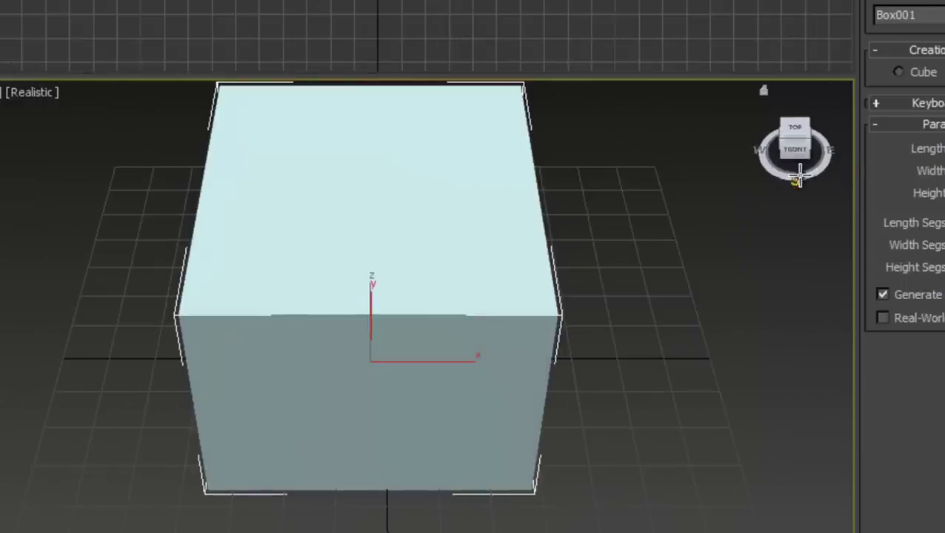
pyautogui.moveTo(797, 152)
pyautogui.mouseDown()
pyautogui.moveTo(282, 138)
pyautogui.moveTo(750, 144)
pyautogui.mouseUp()
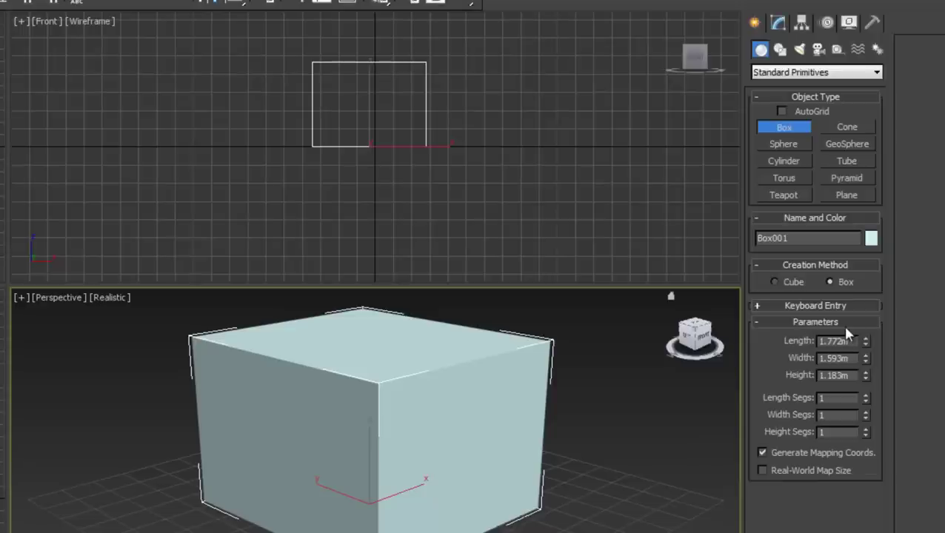
pyautogui.moveTo(866, 341)
pyautogui.mouseDown()
pyautogui.moveTo(868, 391)
pyautogui.moveTo(864, 376)
pyautogui.mouseUp()
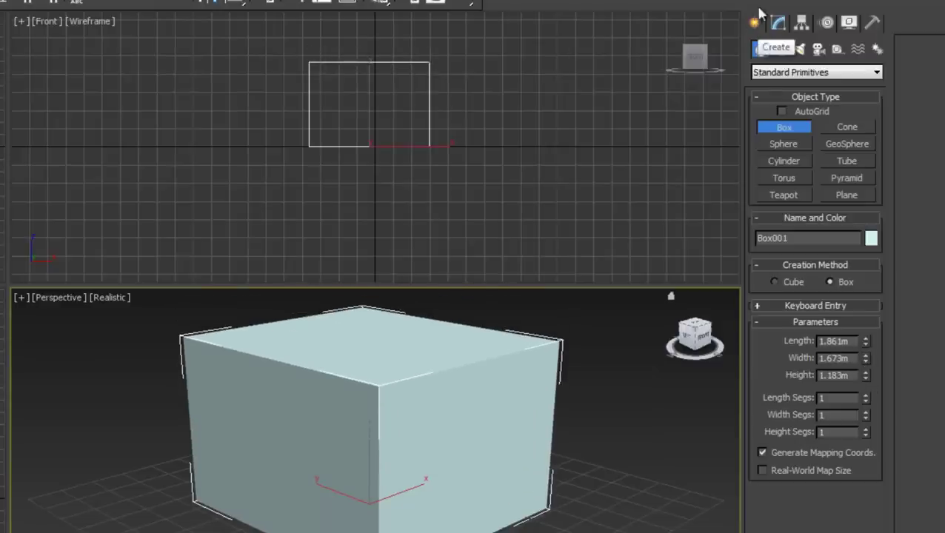
# Step: Add an Edit Poly modifier to Box001 and box-select its right-side vertices
pyautogui.click(778, 23)
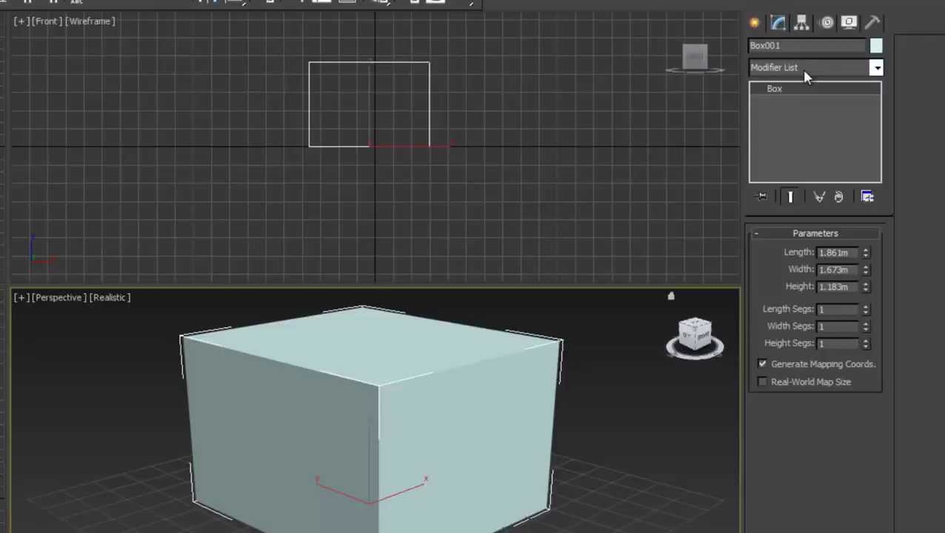
pyautogui.click(878, 68)
pyautogui.moveTo(877, 141)
pyautogui.mouseDown()
pyautogui.moveTo(882, 409)
pyautogui.moveTo(881, 138)
pyautogui.mouseUp()
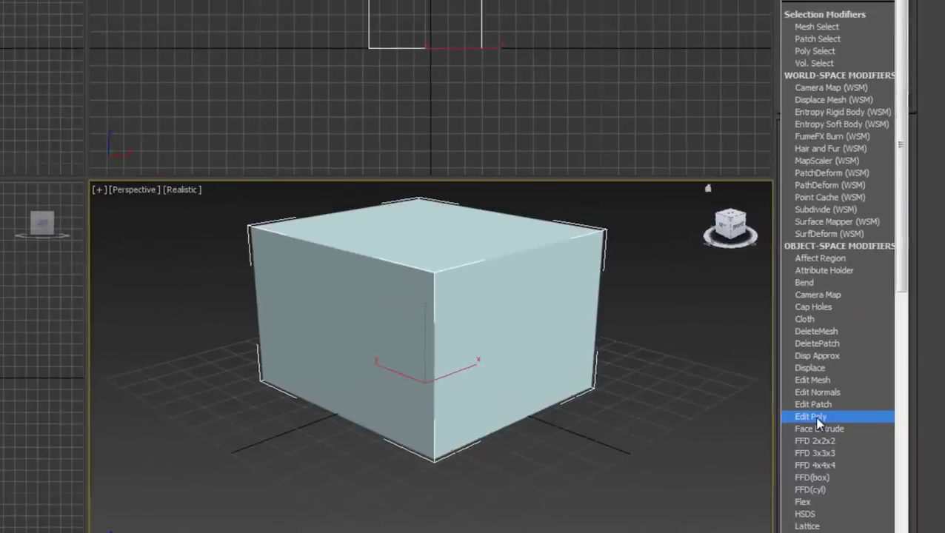
pyautogui.click(815, 417)
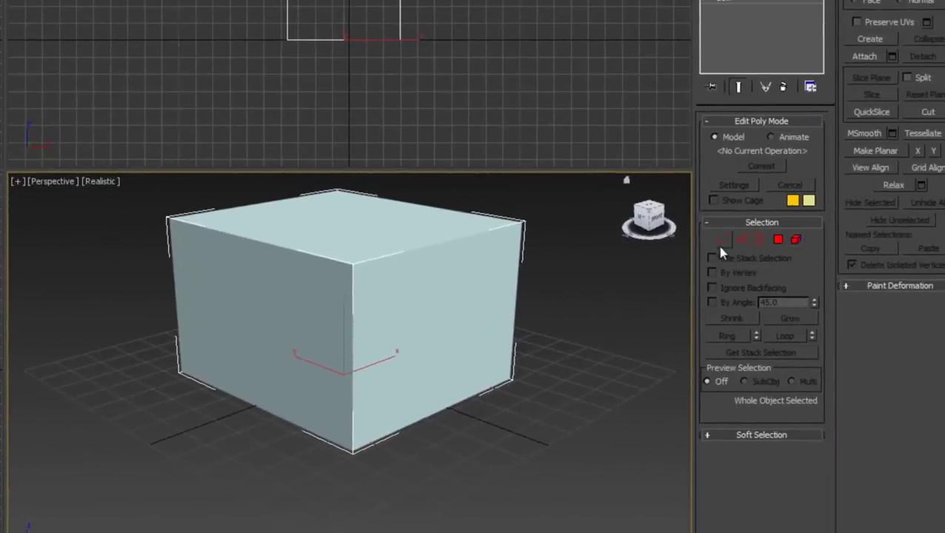
pyautogui.click(723, 244)
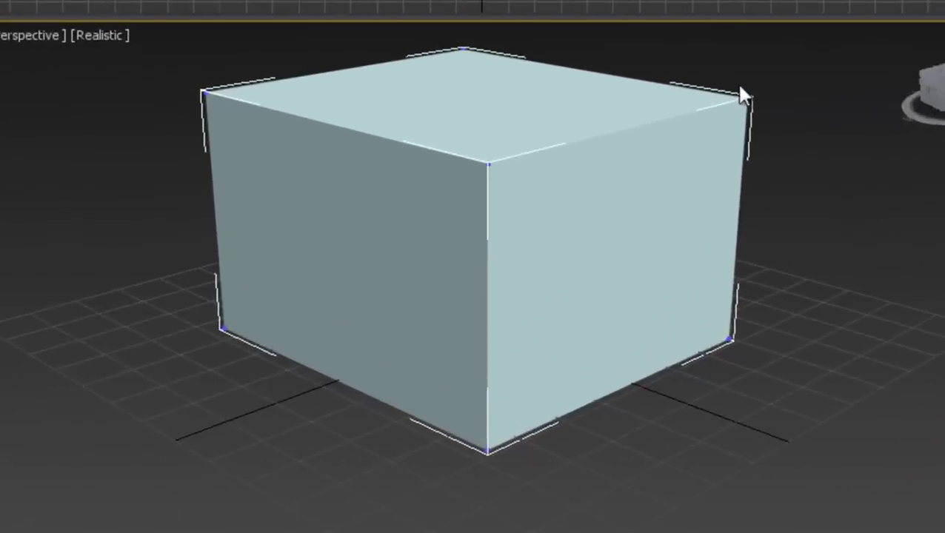
pyautogui.moveTo(758, 83)
pyautogui.mouseDown()
pyautogui.moveTo(706, 327)
pyautogui.moveTo(709, 376)
pyautogui.mouseUp()
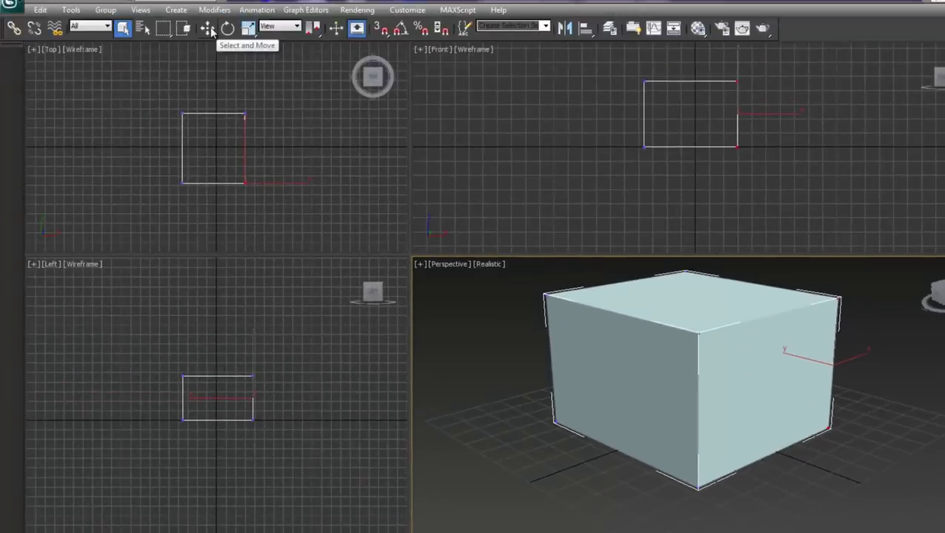
# Step: Stretch the right-side vertices outward and back, then rotate them into a wedge shape
pyautogui.click(208, 29)
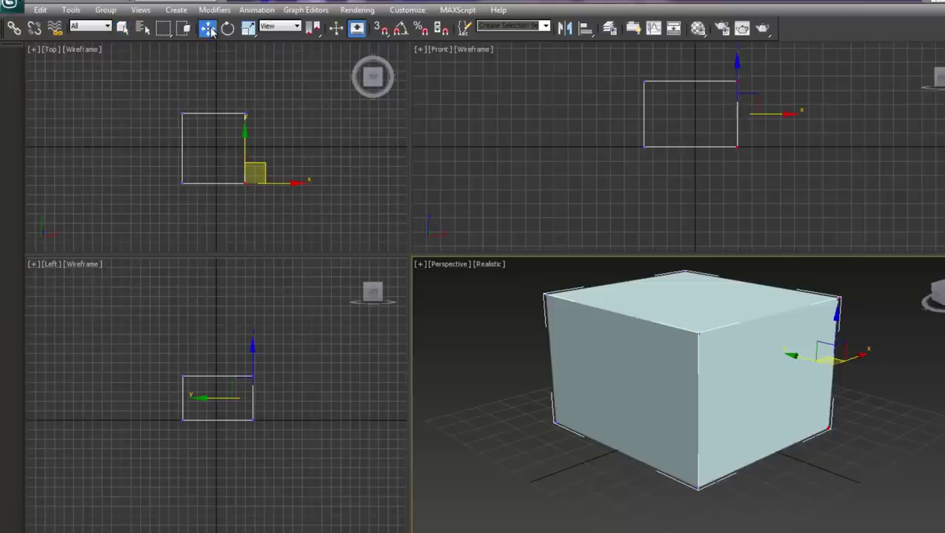
pyautogui.click(227, 29)
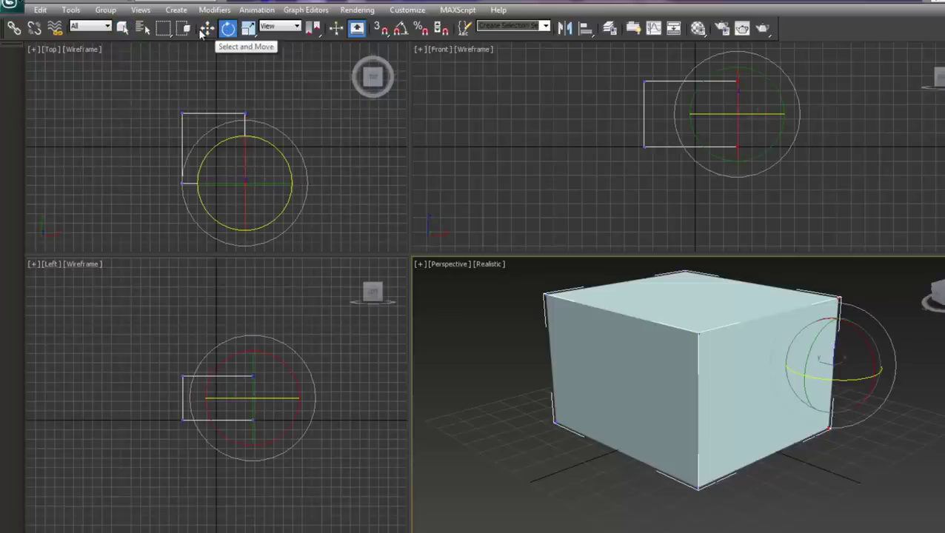
pyautogui.click(207, 29)
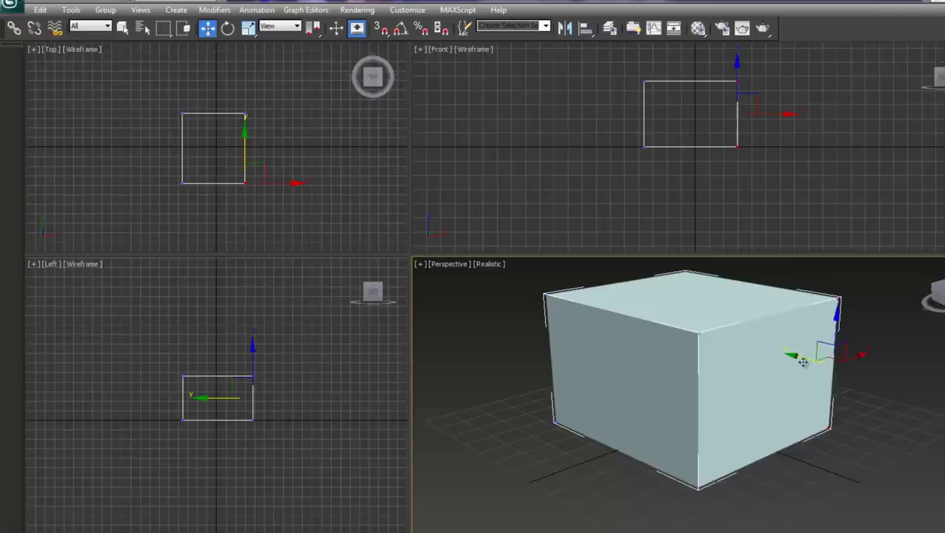
pyautogui.moveTo(792, 356); pyautogui.dragTo(828, 375)
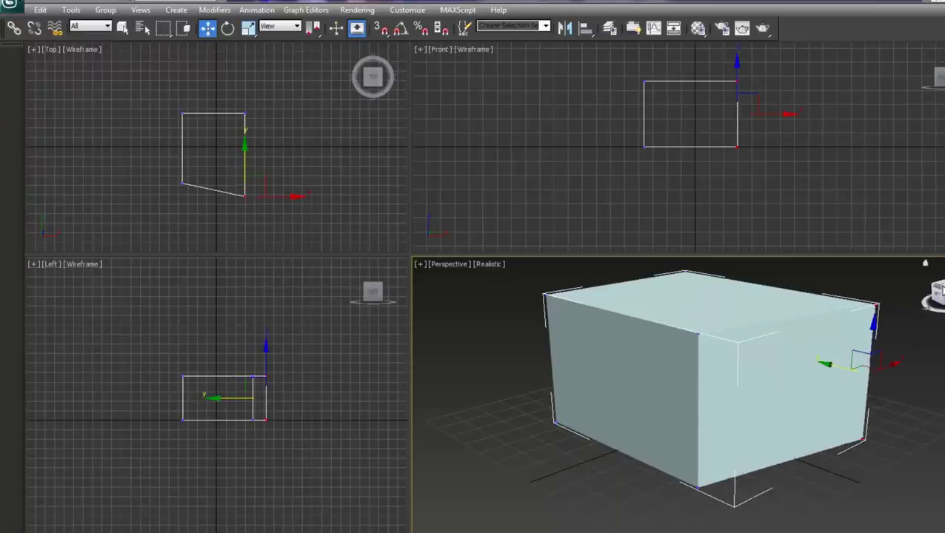
pyautogui.moveTo(940, 291); pyautogui.dragTo(872, 399)
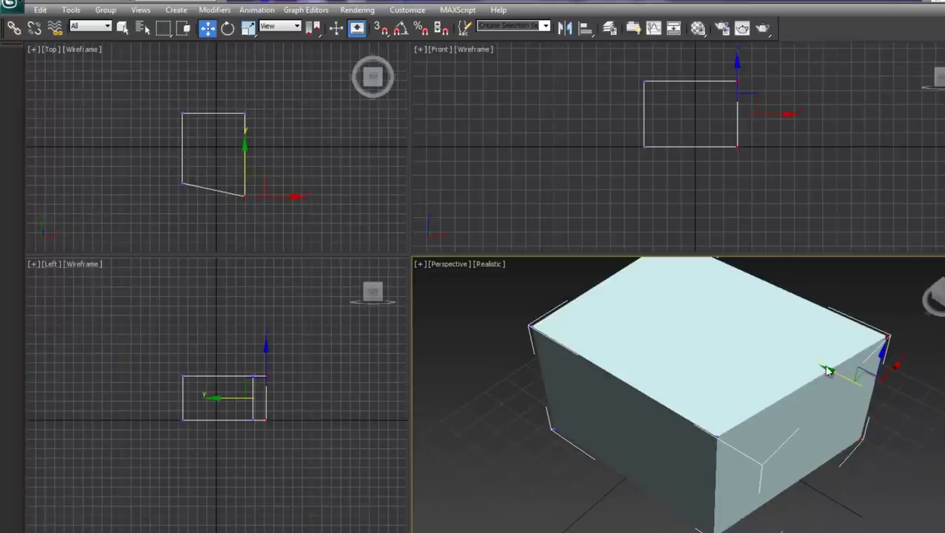
pyautogui.moveTo(828, 371)
pyautogui.mouseDown()
pyautogui.moveTo(660, 302)
pyautogui.moveTo(631, 299)
pyautogui.moveTo(880, 397)
pyautogui.moveTo(799, 342)
pyautogui.mouseUp()
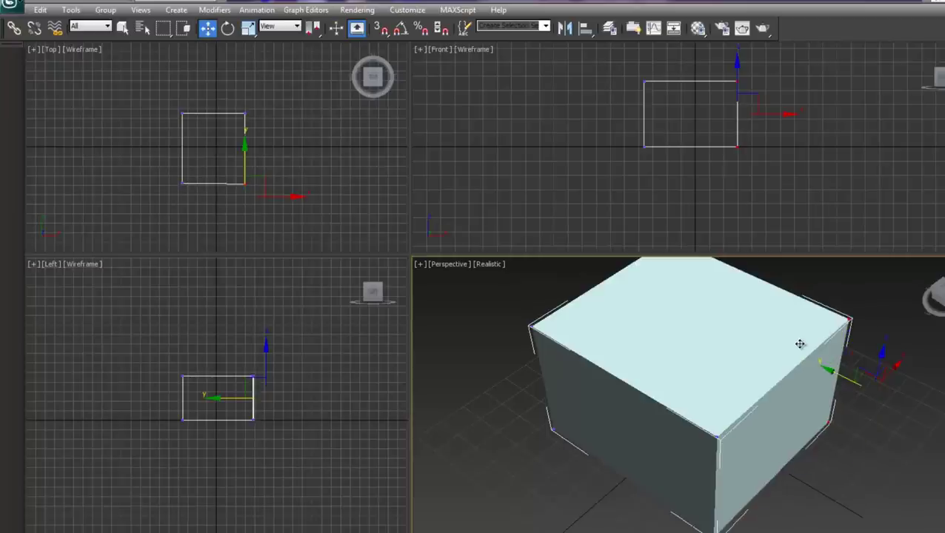
pyautogui.click(227, 28)
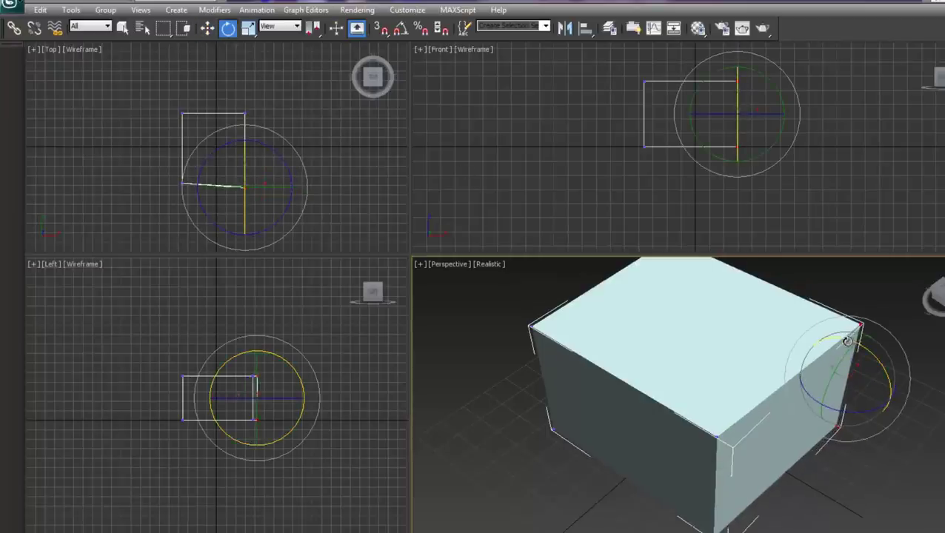
pyautogui.moveTo(847, 339); pyautogui.dragTo(712, 320)
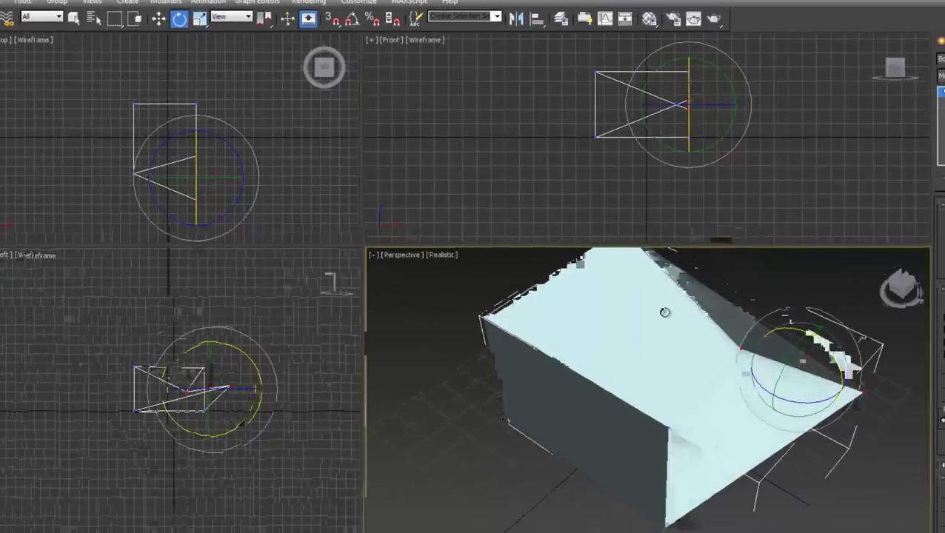
pyautogui.moveTo(894, 285)
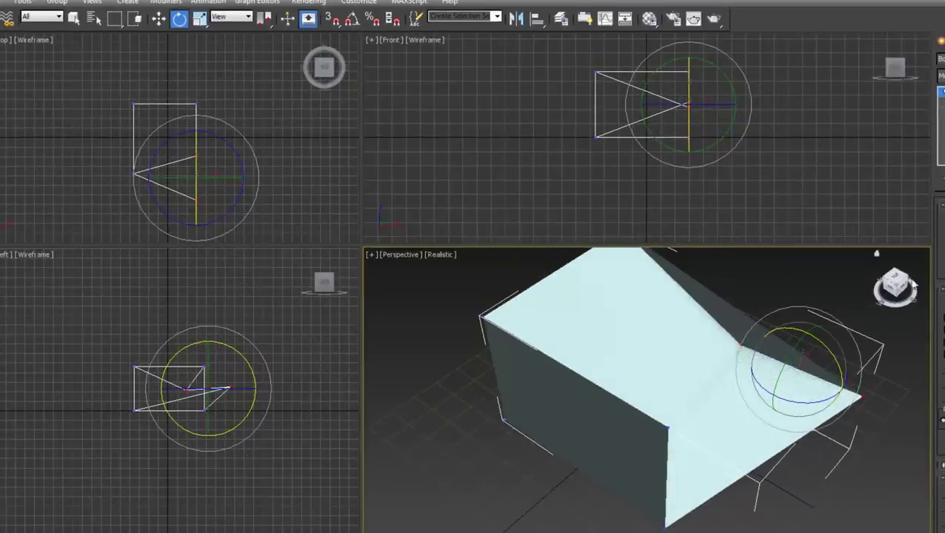
pyautogui.moveTo(897, 285)
pyautogui.mouseDown()
pyautogui.moveTo(824, 265)
pyautogui.moveTo(897, 287)
pyautogui.mouseUp()
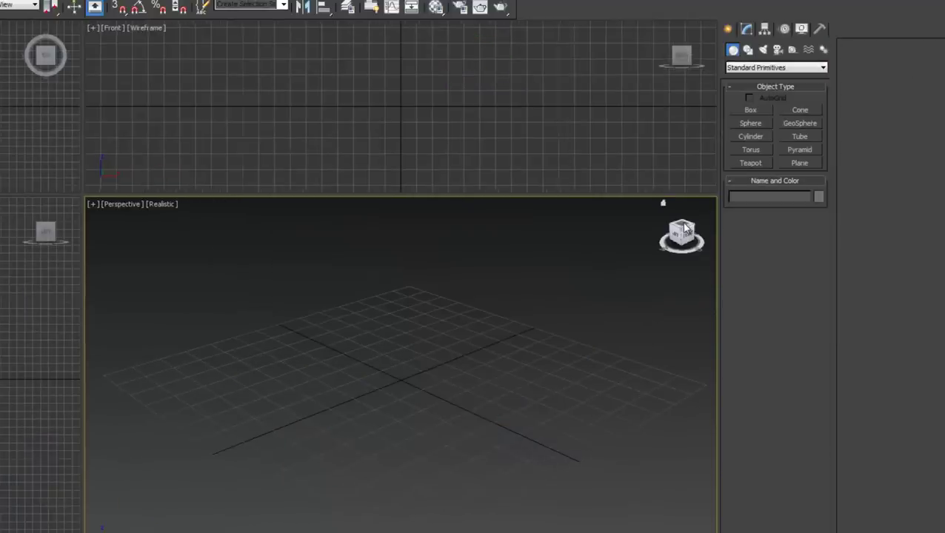
# Step: Switch Perspective to a top view and draw a 9.051m by 11.09m ground plane
pyautogui.click(750, 110)
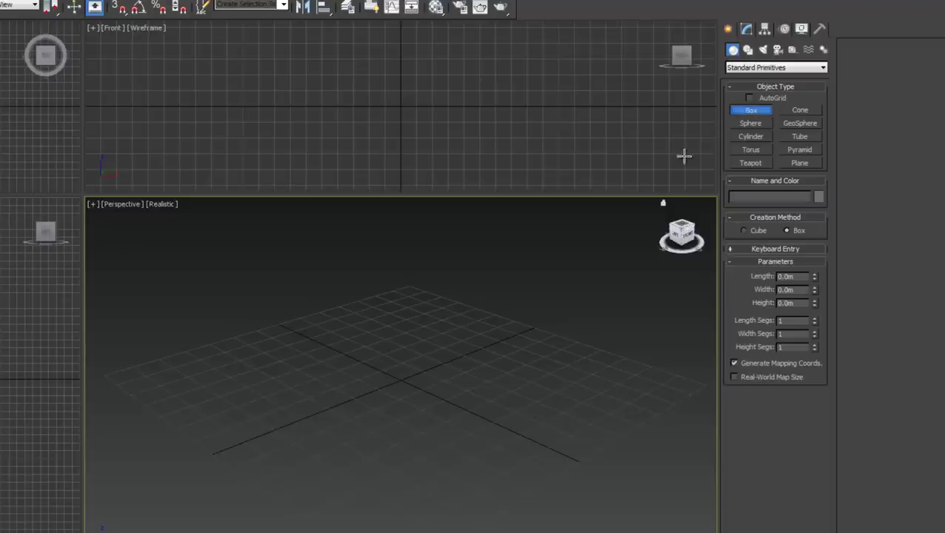
pyautogui.click(681, 226)
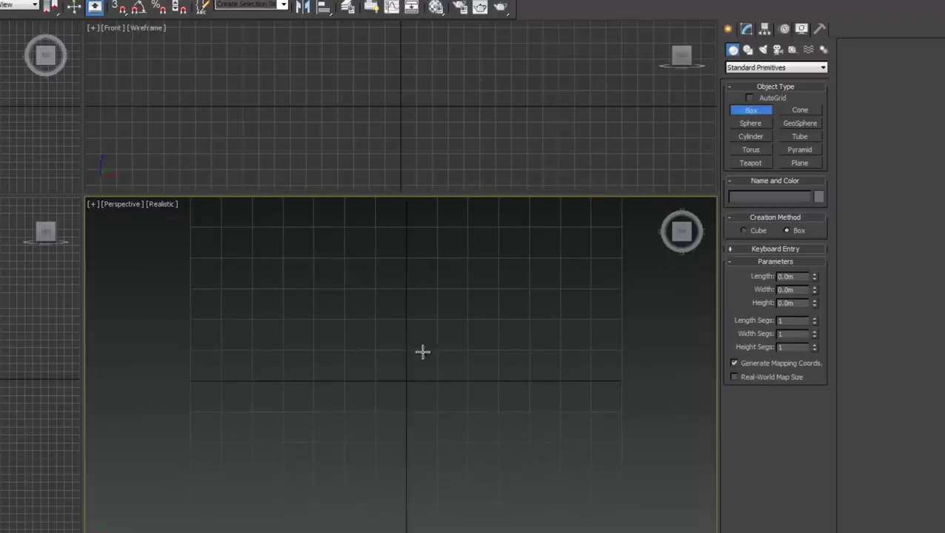
pyautogui.scroll(-4, 443, 339)
pyautogui.scroll(-4, 445, 340)
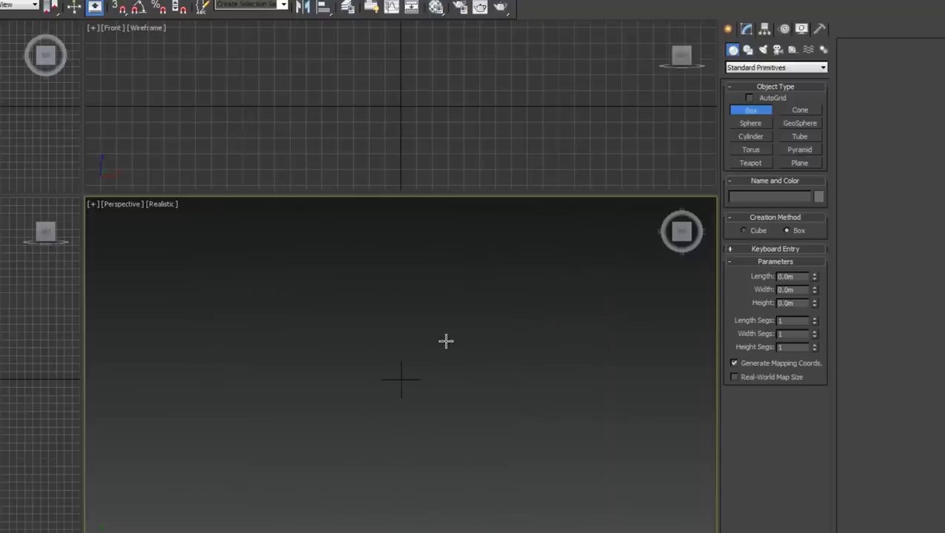
pyautogui.scroll(-2, 506, 312)
pyautogui.scroll(2, 451, 394)
pyautogui.scroll(6, 453, 390)
pyautogui.scroll(-4, 457, 386)
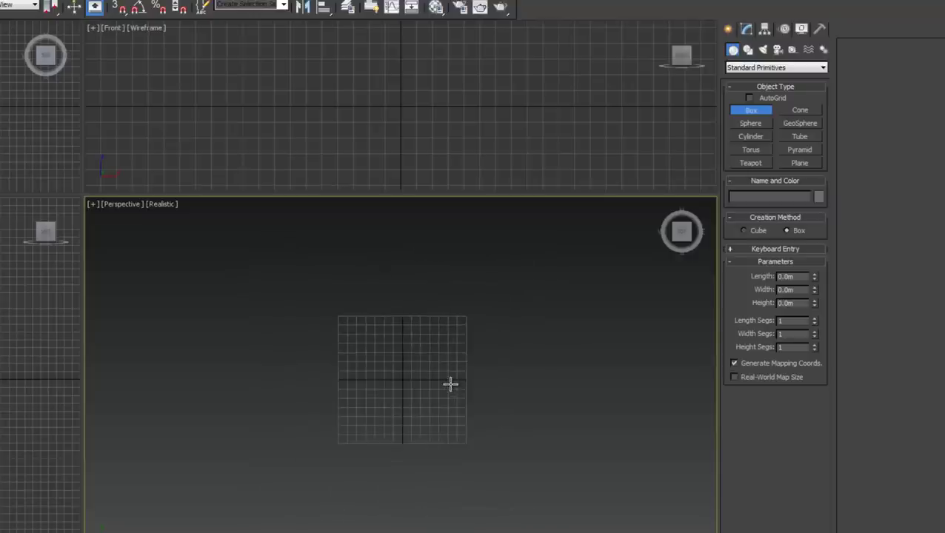
pyautogui.click(800, 163)
pyautogui.moveTo(610, 222)
pyautogui.mouseDown()
pyautogui.moveTo(107, 295)
pyautogui.moveTo(205, 501)
pyautogui.mouseUp()
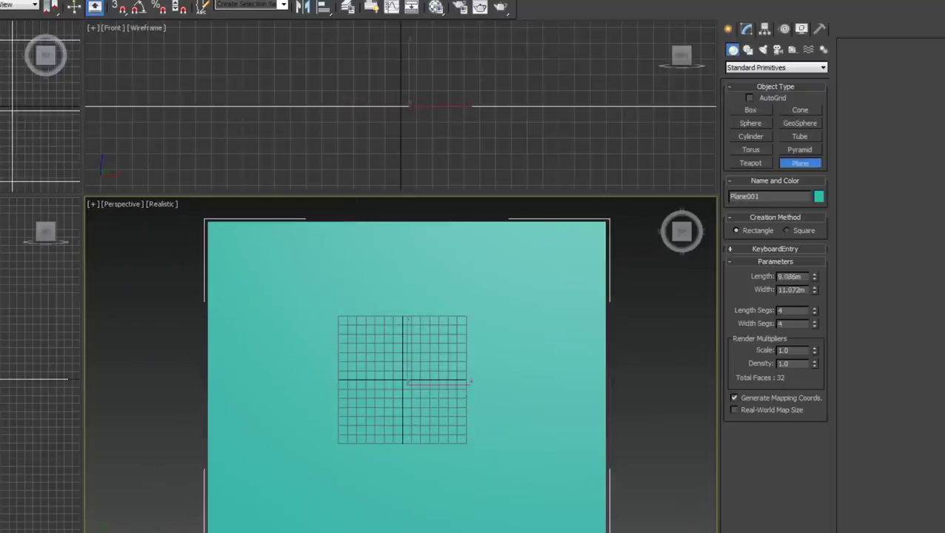
# Step: Colour the plane dark grey and orbit back to a three-quarter view
pyautogui.click(818, 197)
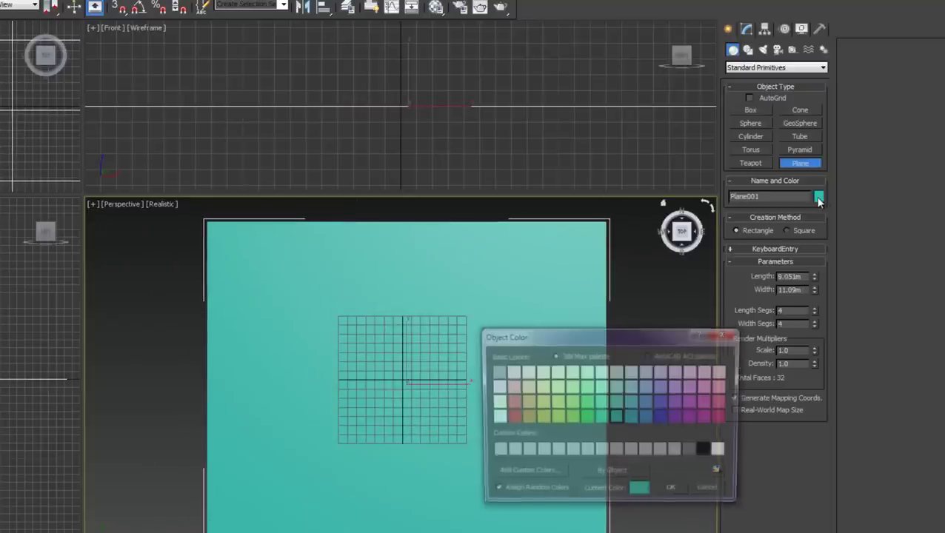
pyautogui.click(693, 451)
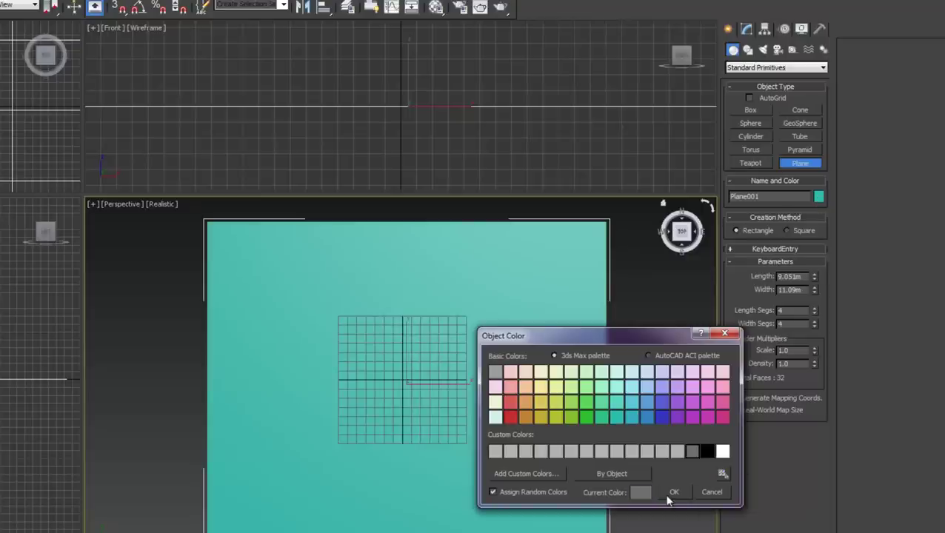
pyautogui.click(674, 493)
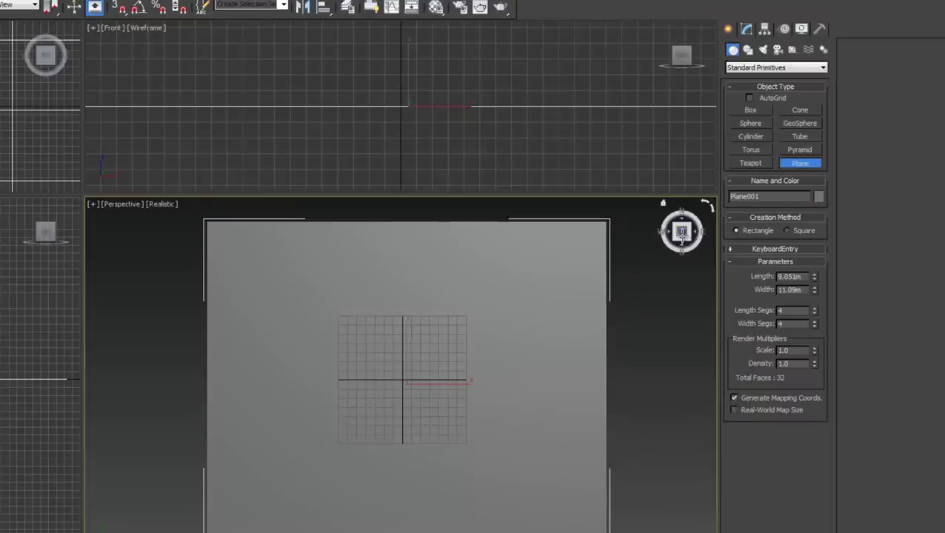
pyautogui.click(682, 235)
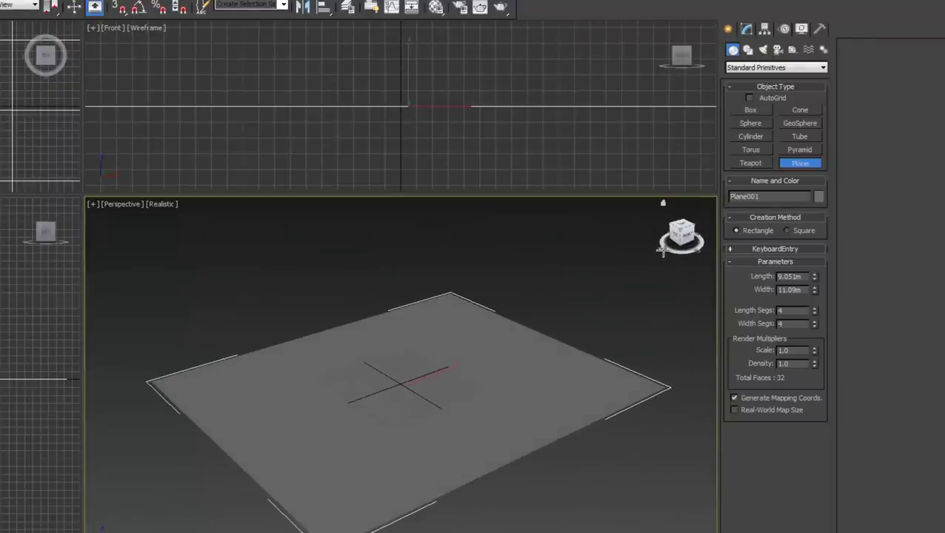
pyautogui.moveTo(681, 236); pyautogui.dragTo(592, 217)
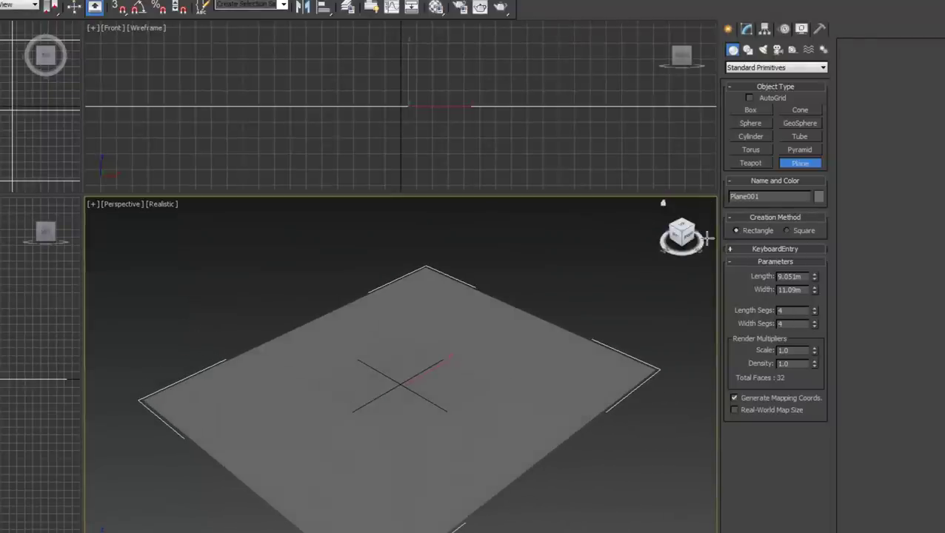
pyautogui.moveTo(682, 222)
pyautogui.mouseDown()
pyautogui.moveTo(686, 211)
pyautogui.moveTo(673, 216)
pyautogui.mouseUp()
# Step: Draw a green upright box wall on the grey plane and a small Sphere001 beside it
pyautogui.click(749, 112)
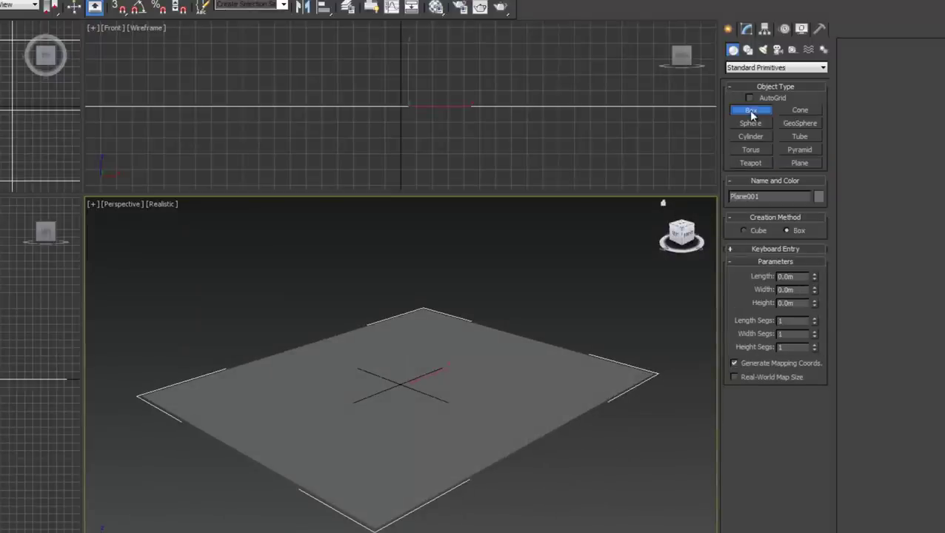
pyautogui.moveTo(301, 393); pyautogui.dragTo(368, 444)
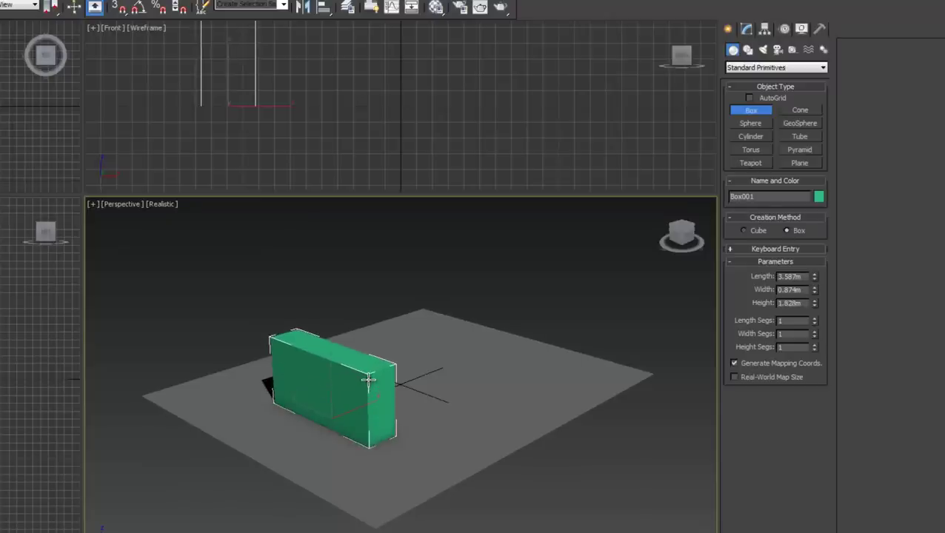
pyautogui.click(750, 123)
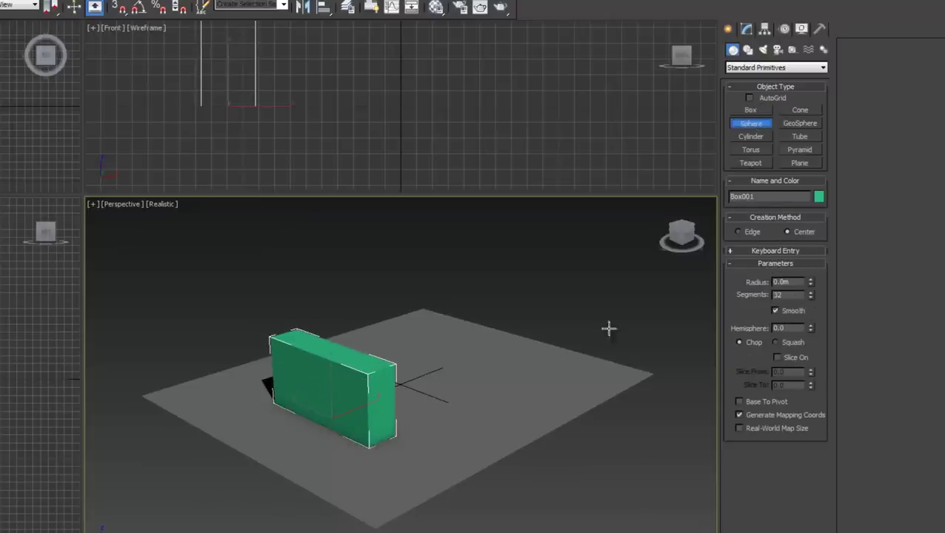
pyautogui.moveTo(453, 353)
pyautogui.mouseDown()
pyautogui.moveTo(619, 455)
pyautogui.moveTo(512, 363)
pyautogui.moveTo(465, 368)
pyautogui.moveTo(467, 386)
pyautogui.moveTo(468, 359)
pyautogui.mouseUp()
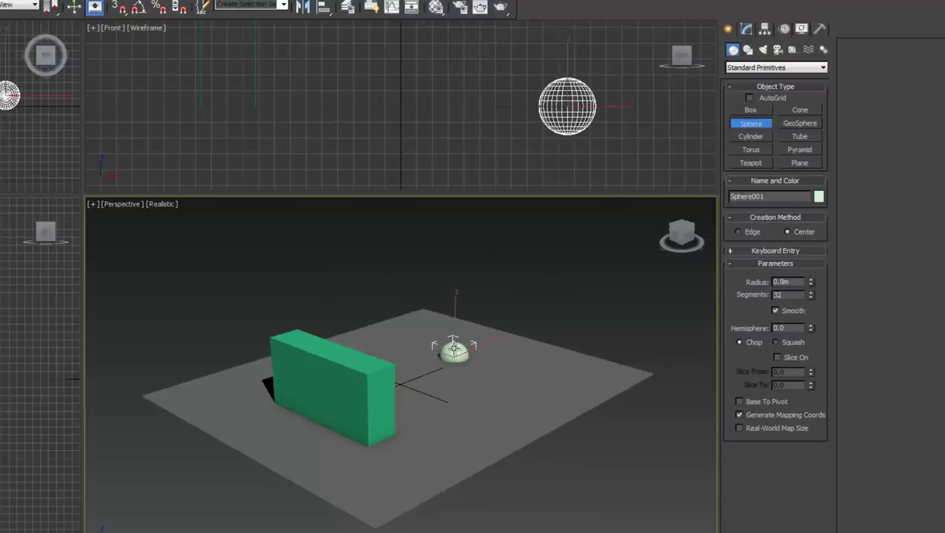
pyautogui.rightClick(455, 354)
pyautogui.rightClick(455, 354)
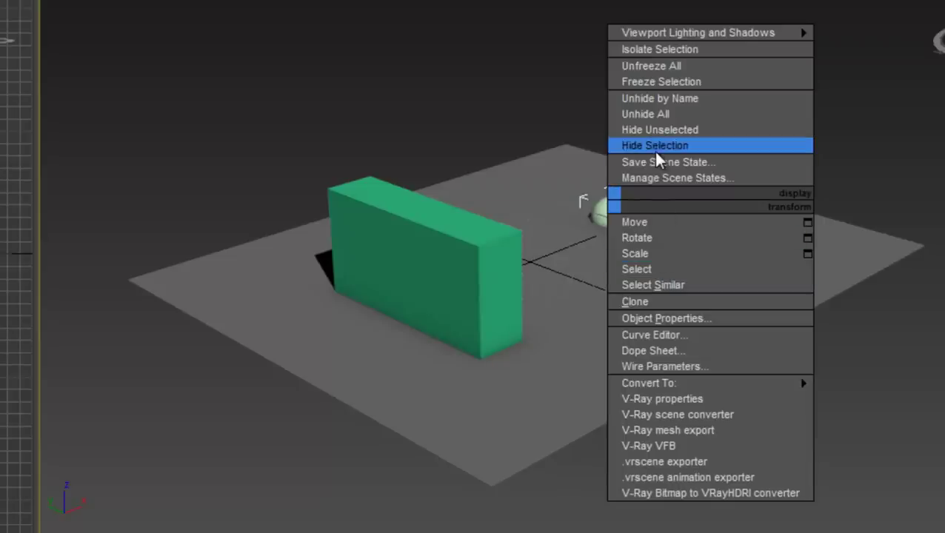
# Step: Raise the sphere above the plane along Z, fine-tuning its height in the Left view
pyautogui.click(649, 224)
pyautogui.moveTo(609, 148); pyautogui.dragTo(610, 124)
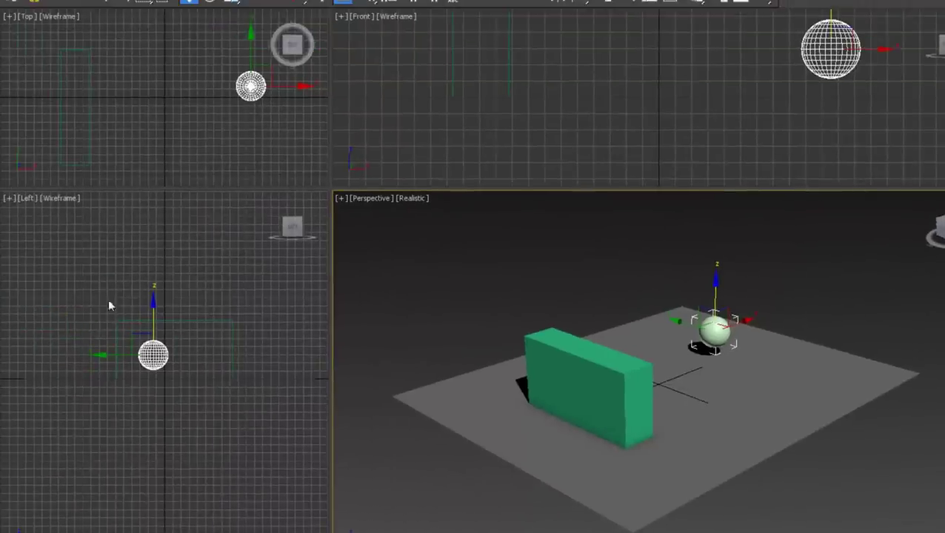
pyautogui.moveTo(152, 303)
pyautogui.mouseDown()
pyautogui.moveTo(156, 274)
pyautogui.moveTo(156, 296)
pyautogui.mouseUp()
# Step: Shift the sphere along X in Top view and Y in Perspective, opposite the wall
pyautogui.rightClick(252, 141)
pyautogui.click(251, 126)
pyautogui.click(245, 94)
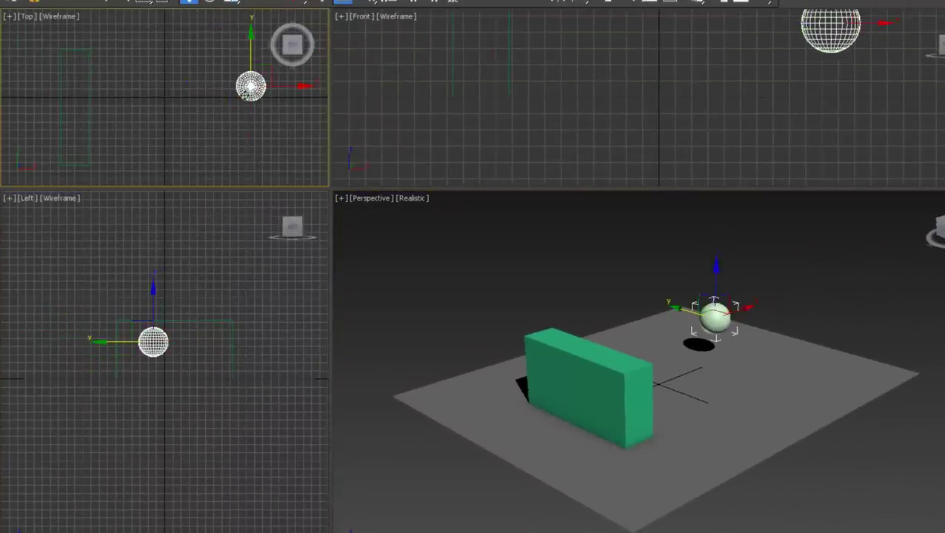
pyautogui.moveTo(300, 88); pyautogui.dragTo(294, 103)
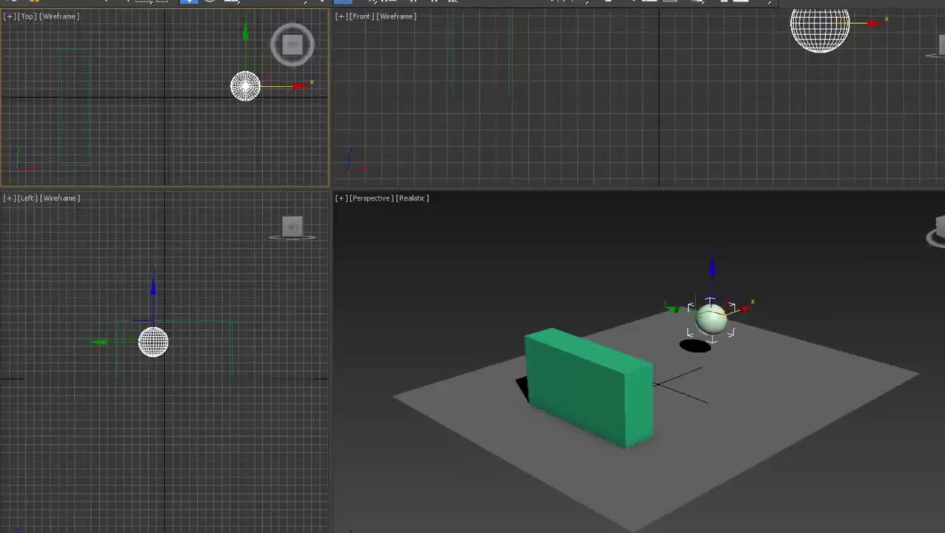
pyautogui.click(888, 252)
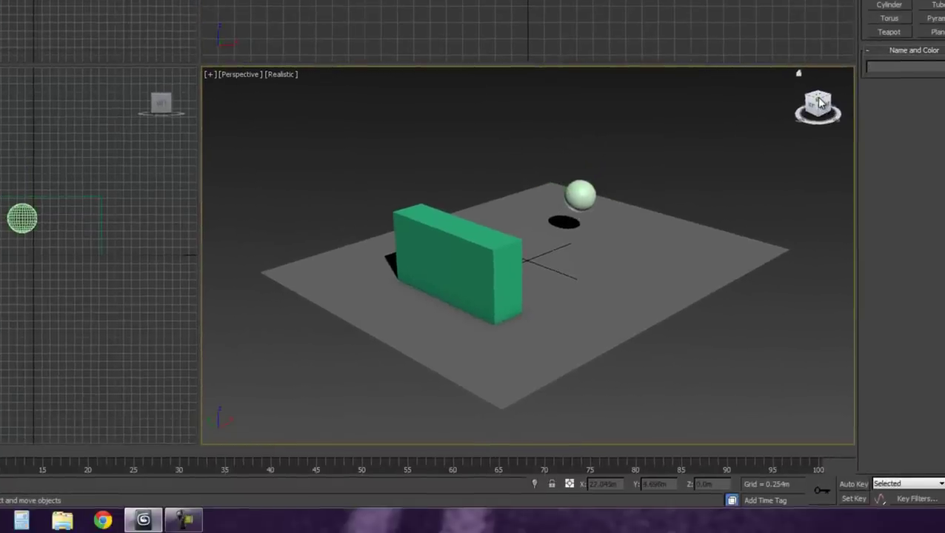
pyautogui.moveTo(821, 104); pyautogui.dragTo(656, 169)
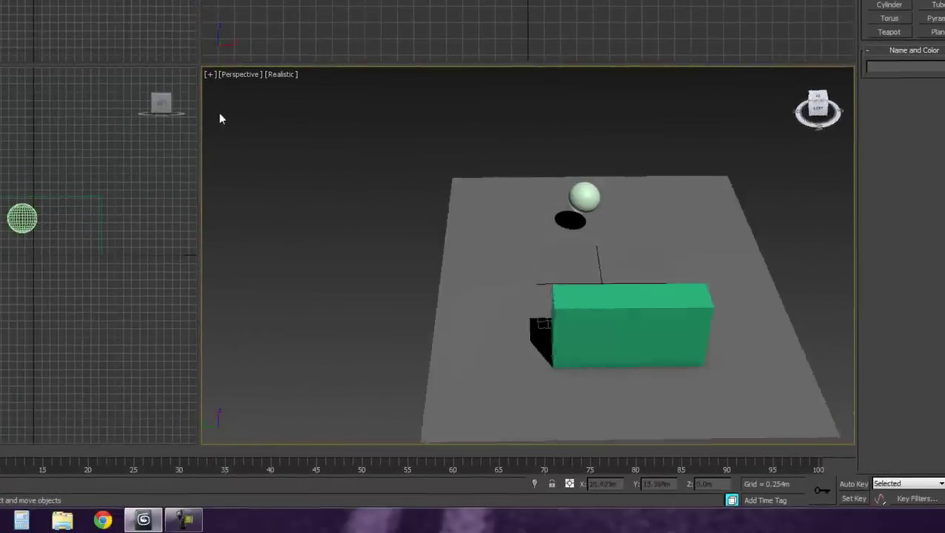
pyautogui.click(582, 198)
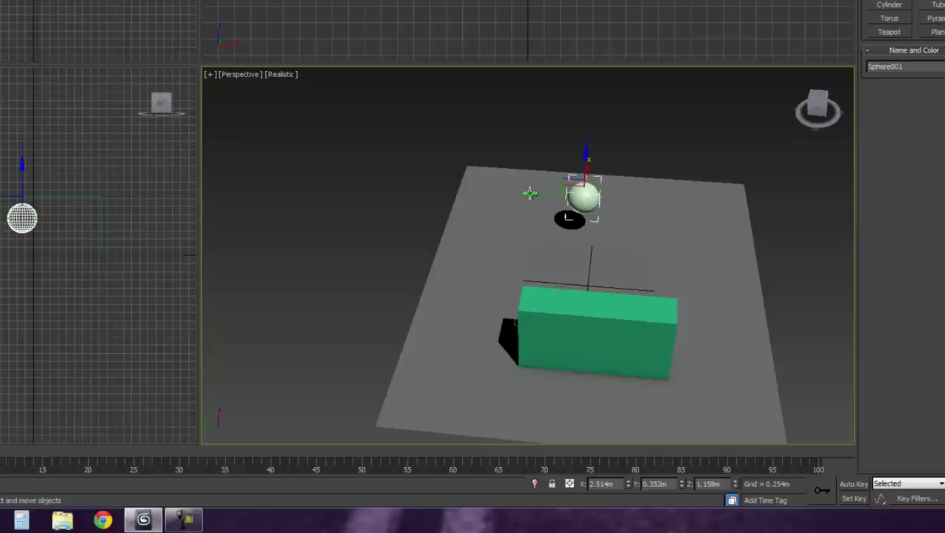
pyautogui.moveTo(530, 193); pyautogui.dragTo(554, 200)
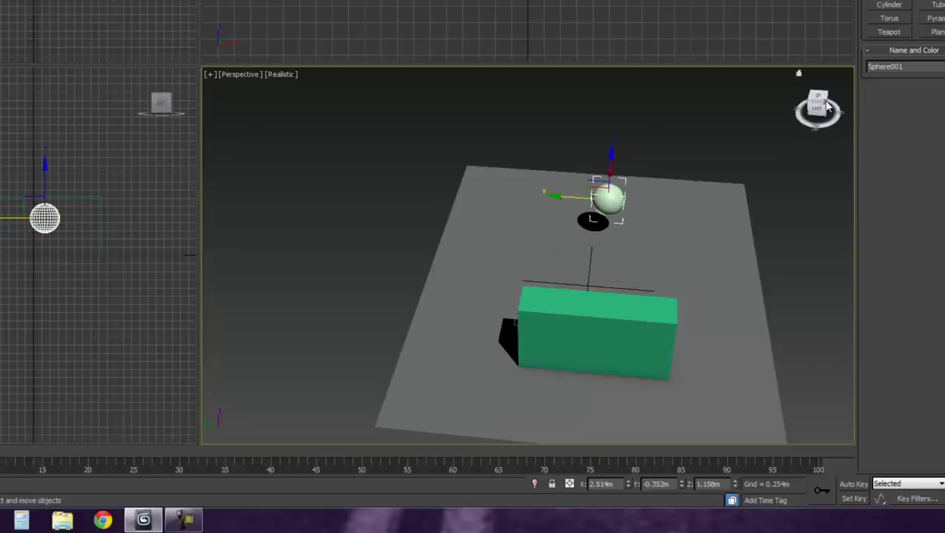
pyautogui.moveTo(818, 104); pyautogui.dragTo(772, 100)
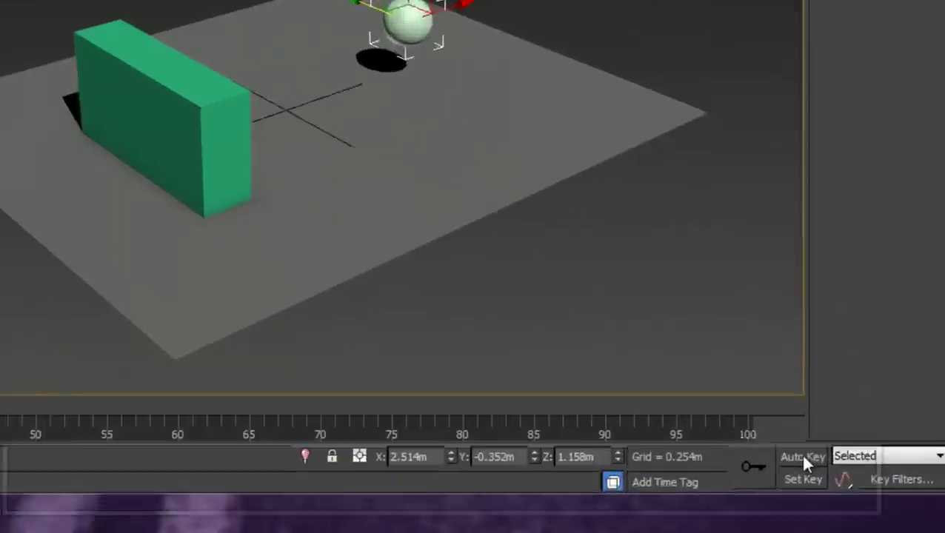
# Step: With Auto Key on, move the sphere past the wall at frame 15, then replay from frame 0
pyautogui.click(853, 484)
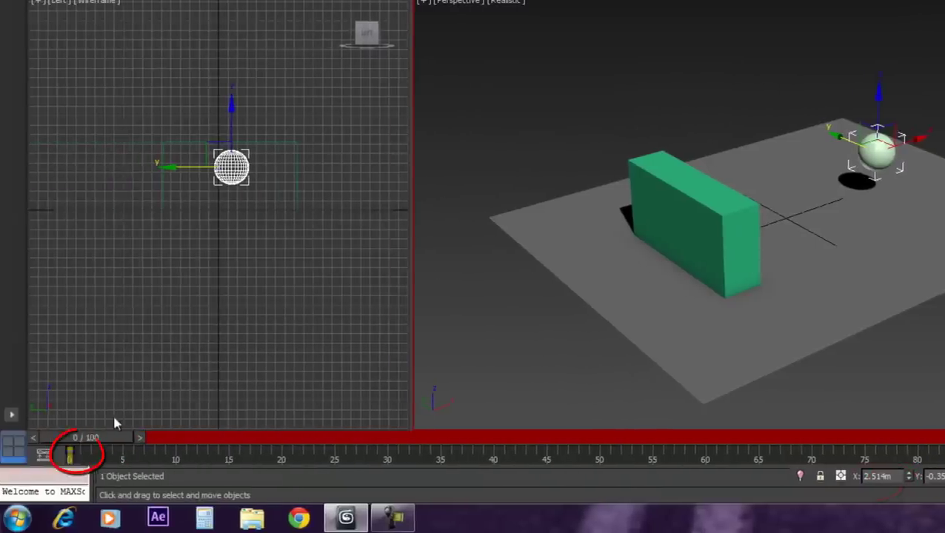
pyautogui.moveTo(191, 444); pyautogui.dragTo(251, 438)
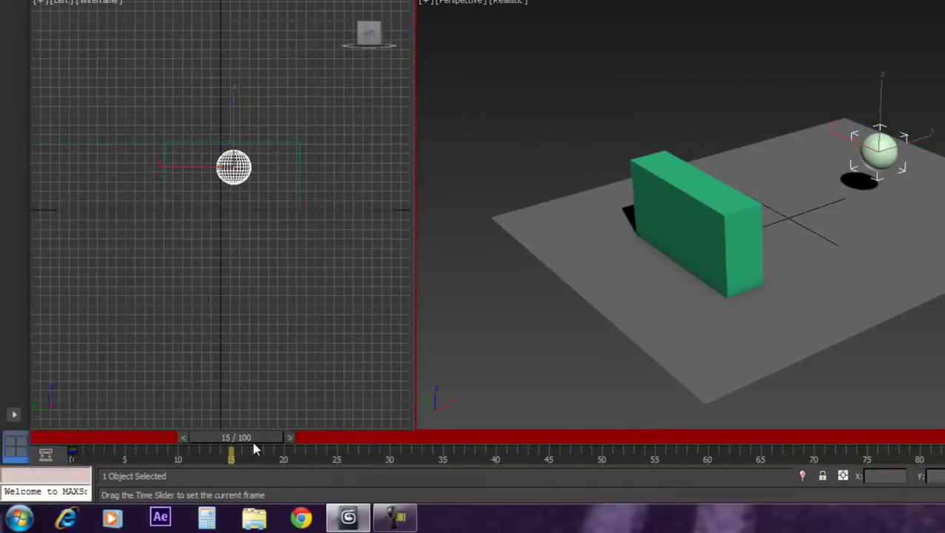
pyautogui.moveTo(908, 142)
pyautogui.mouseDown()
pyautogui.moveTo(676, 229)
pyautogui.moveTo(617, 216)
pyautogui.mouseUp()
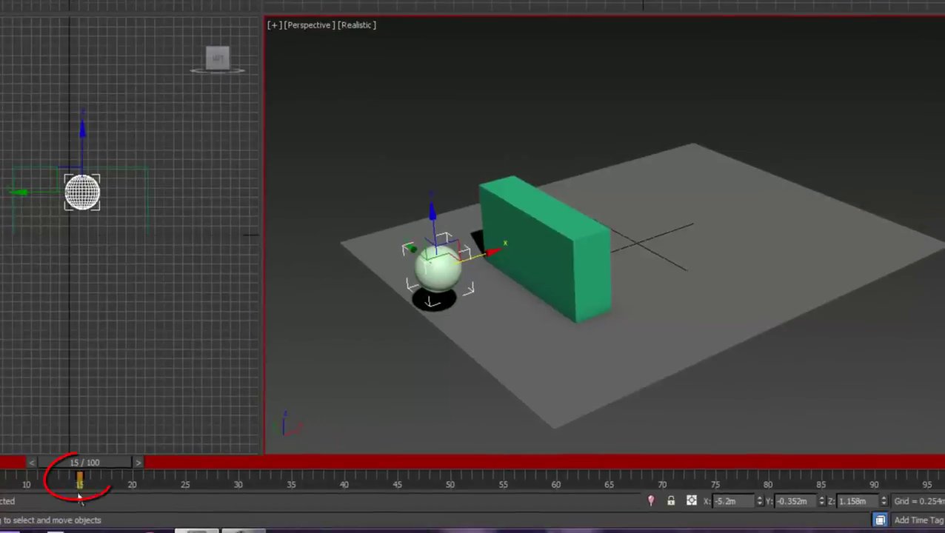
pyautogui.moveTo(87, 471); pyautogui.dragTo(122, 462)
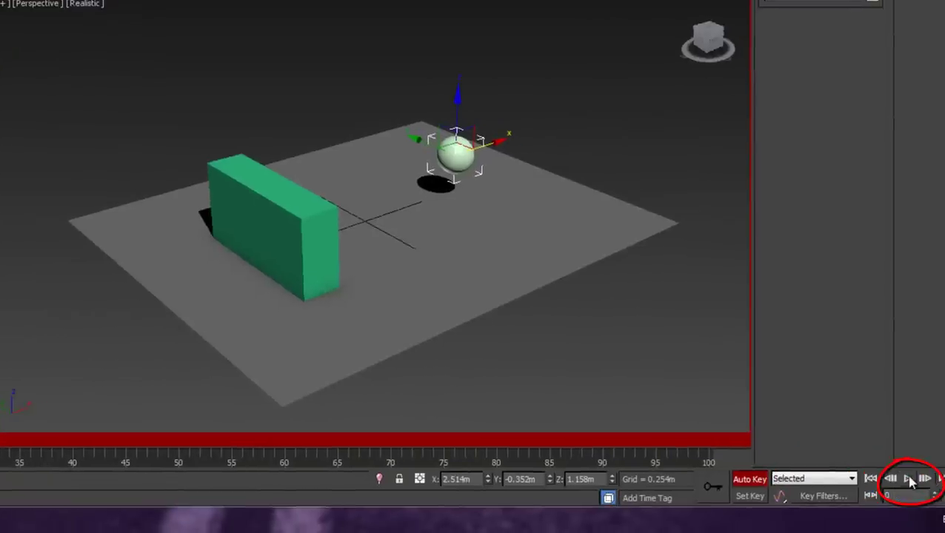
pyautogui.click(909, 480)
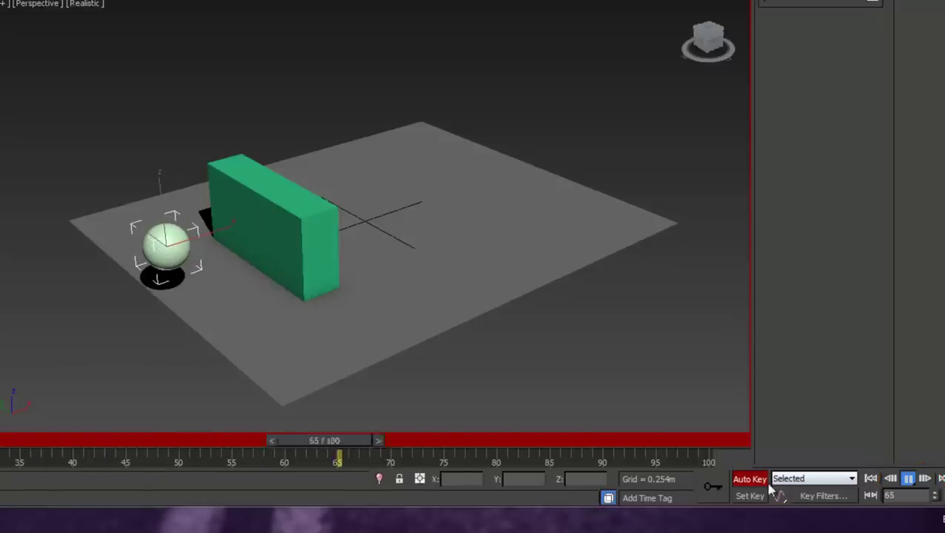
pyautogui.press('/')
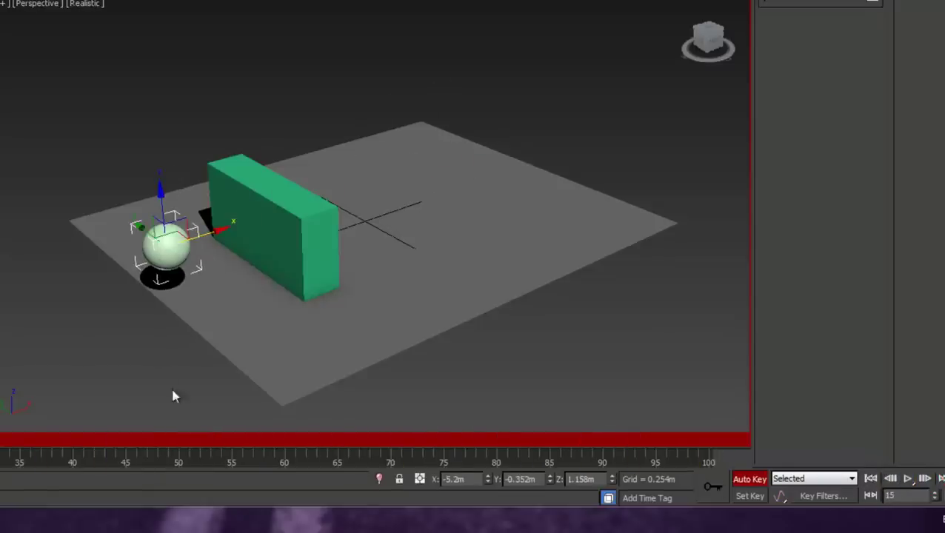
pyautogui.press('Home')
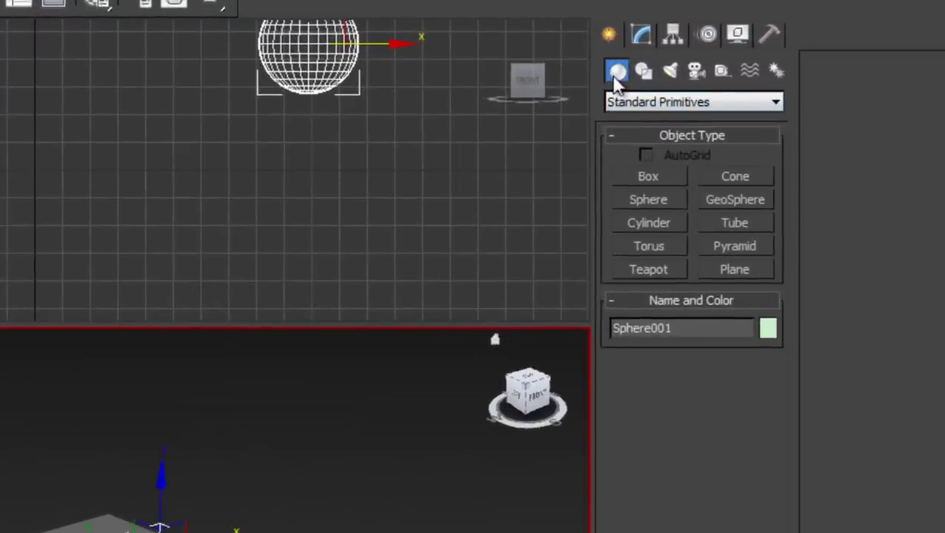
# Step: Pick the RayFire category in the Create panel and activate the RayFire object type
pyautogui.click(614, 103)
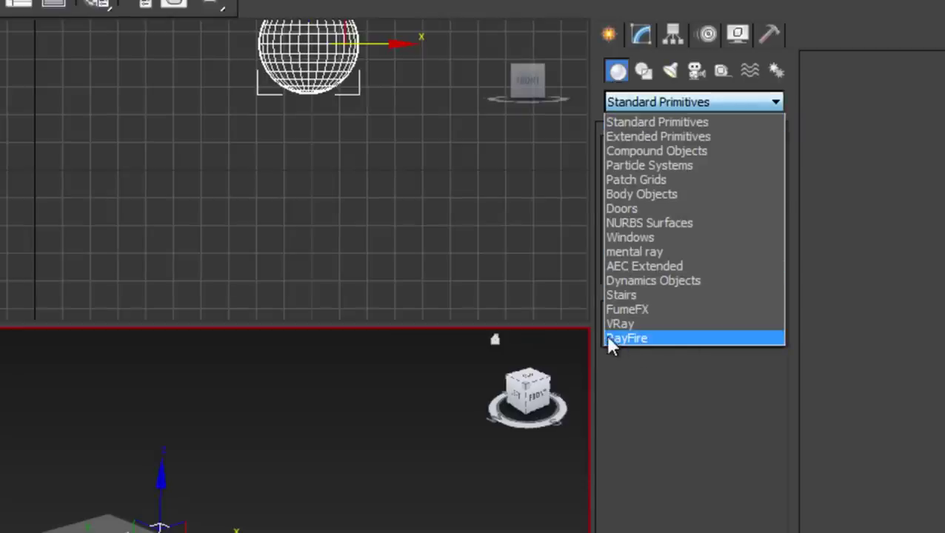
pyautogui.click(642, 342)
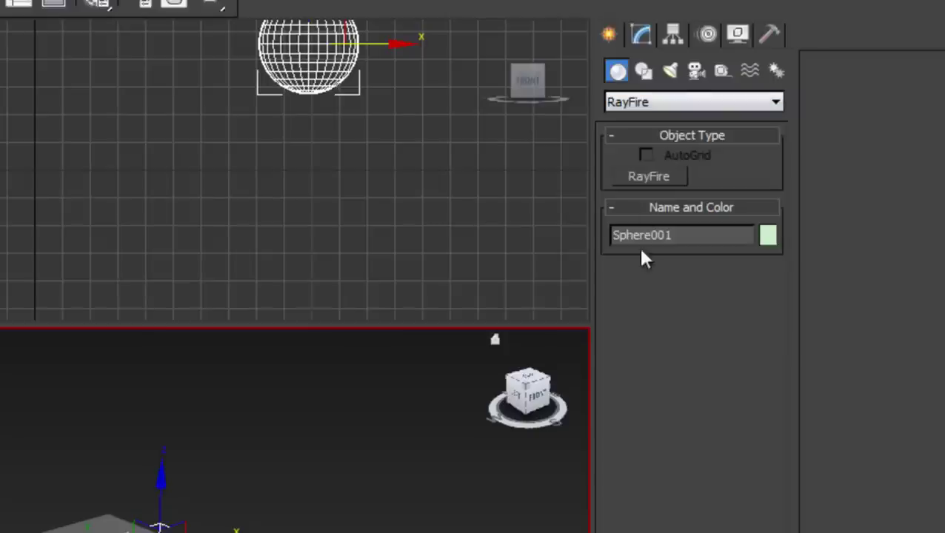
pyautogui.click(650, 182)
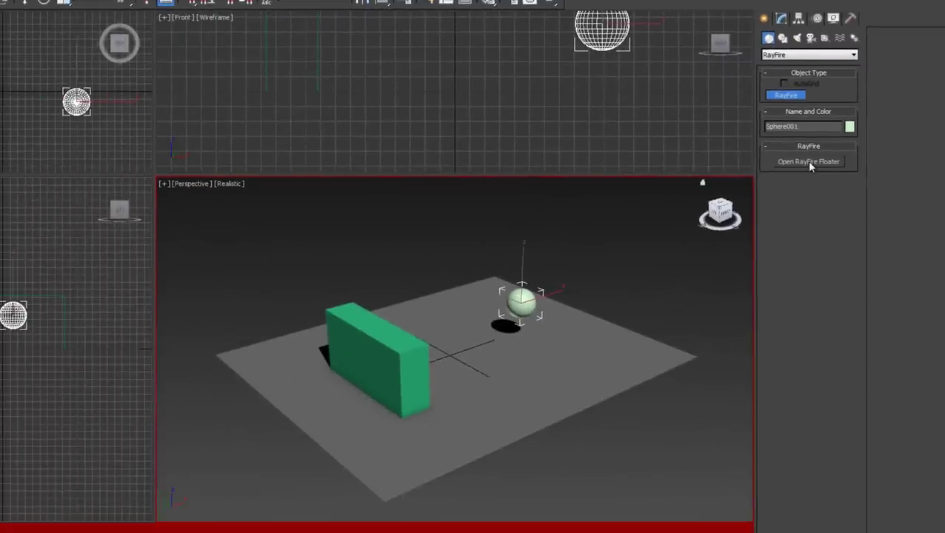
# Step: In the RayFire floater, add Box001 as a Dynamic/Impact object with Glass material
pyautogui.click(808, 162)
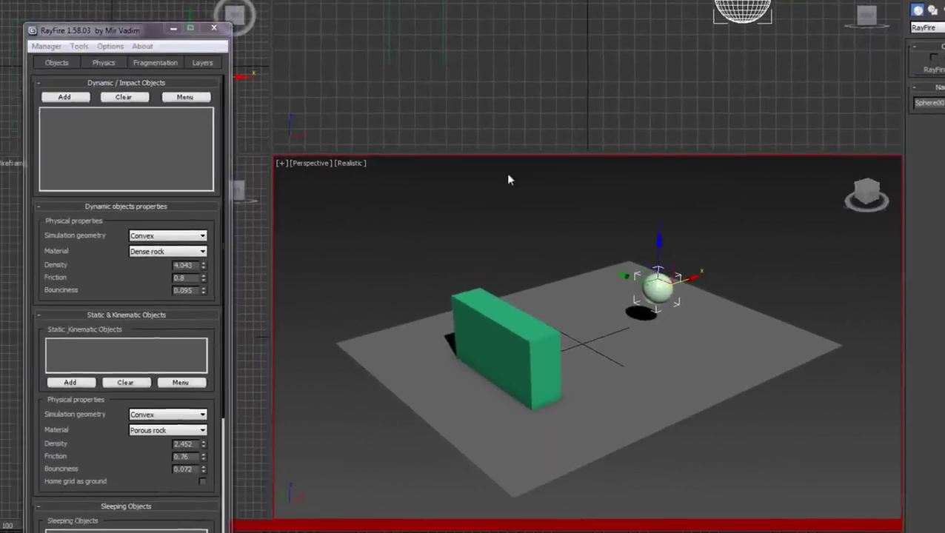
pyautogui.moveTo(127, 32); pyautogui.dragTo(133, 4)
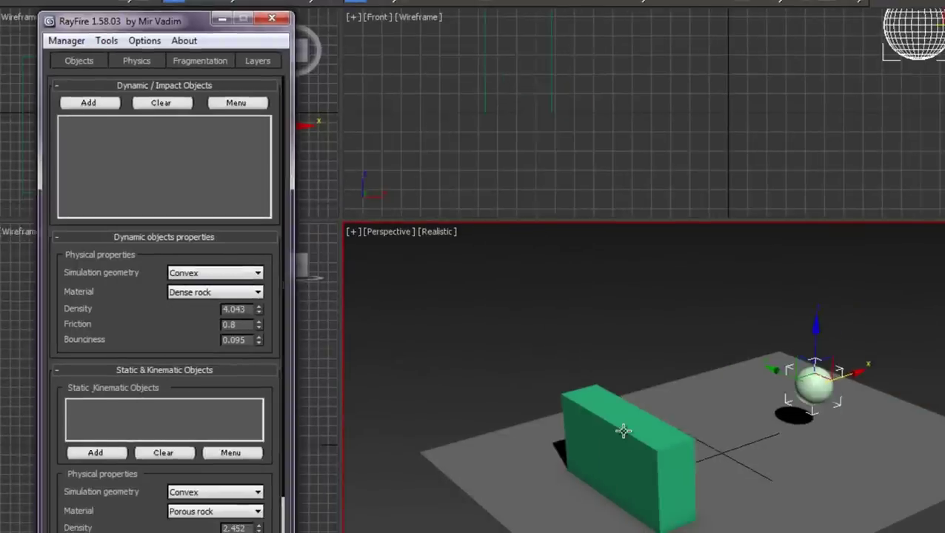
pyautogui.click(604, 412)
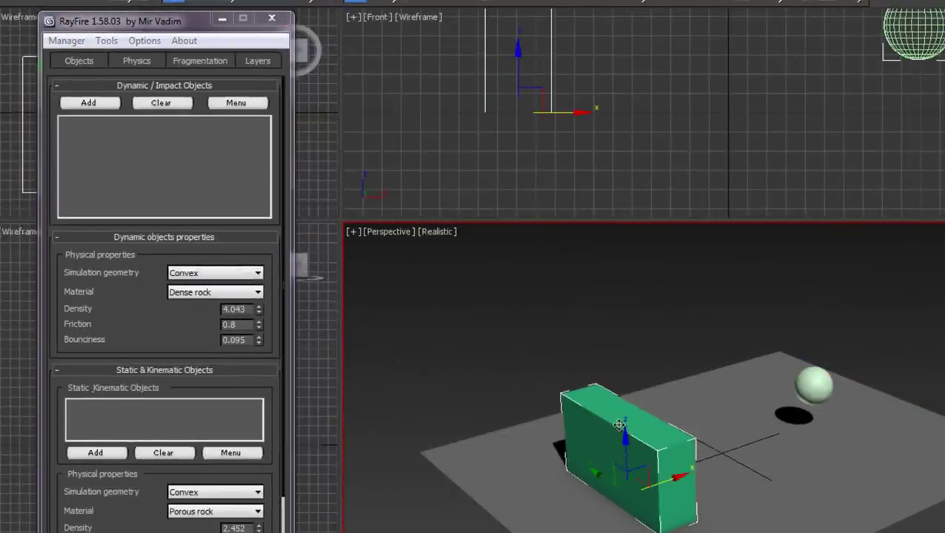
pyautogui.click(89, 103)
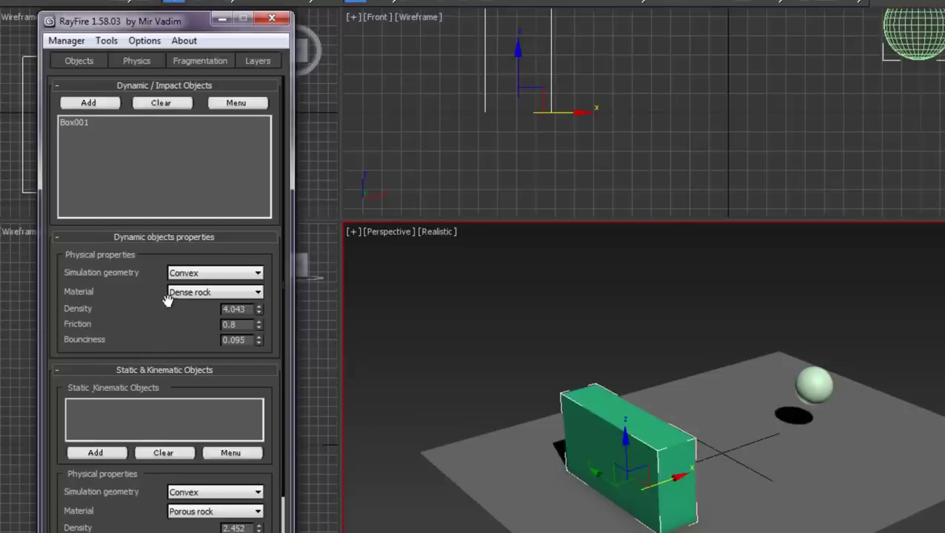
pyautogui.click(249, 298)
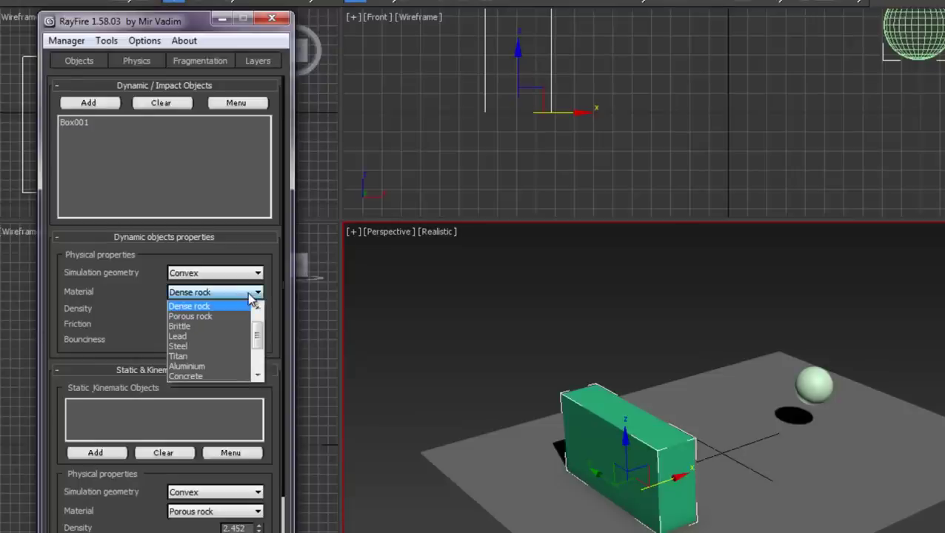
pyautogui.moveTo(261, 326); pyautogui.dragTo(261, 363)
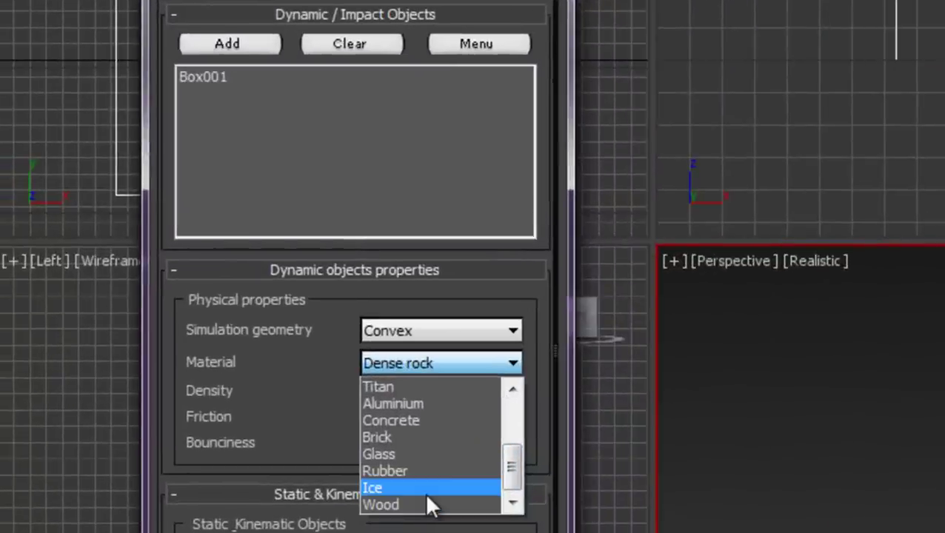
pyautogui.click(414, 453)
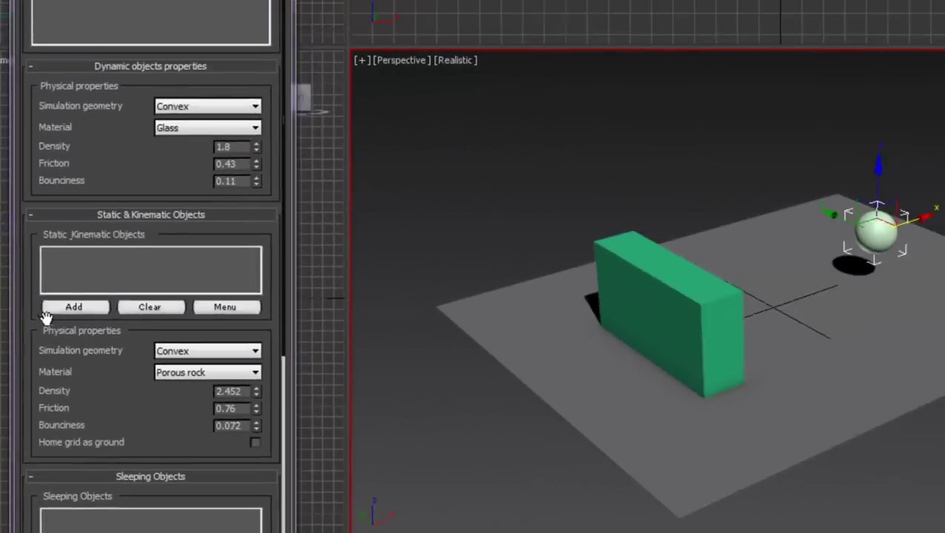
# Step: Add Sphere001 and Plane001 to RayFire's Static & Kinematic objects
pyautogui.click(72, 306)
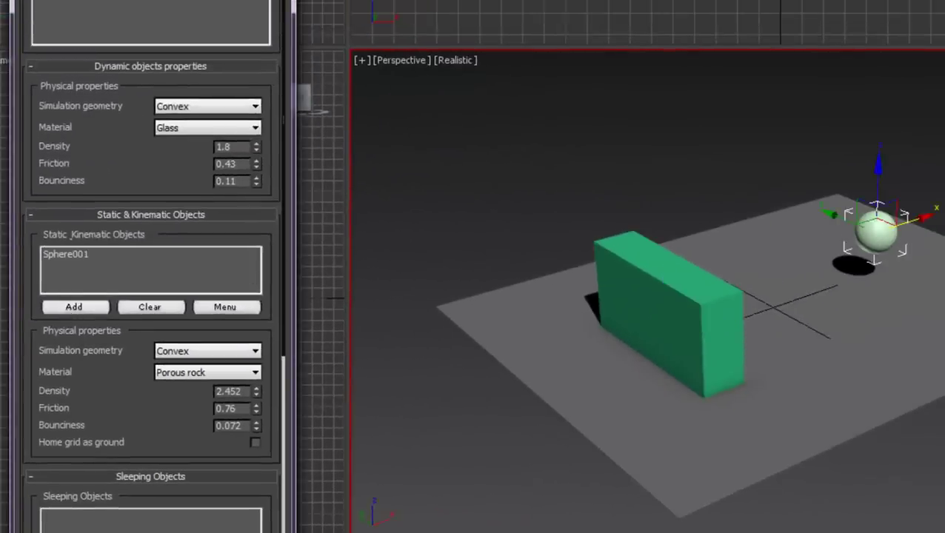
pyautogui.click(935, 371)
pyautogui.click(81, 307)
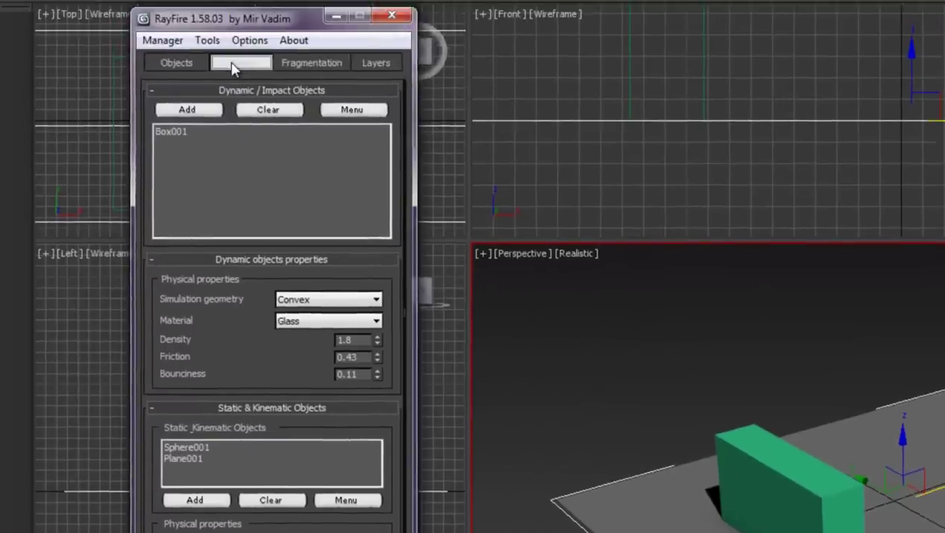
# Step: Check Demolish geometry under Physics > Demolition Properties, then show the Voronoi - Uniform fragmentation options
pyautogui.click(232, 65)
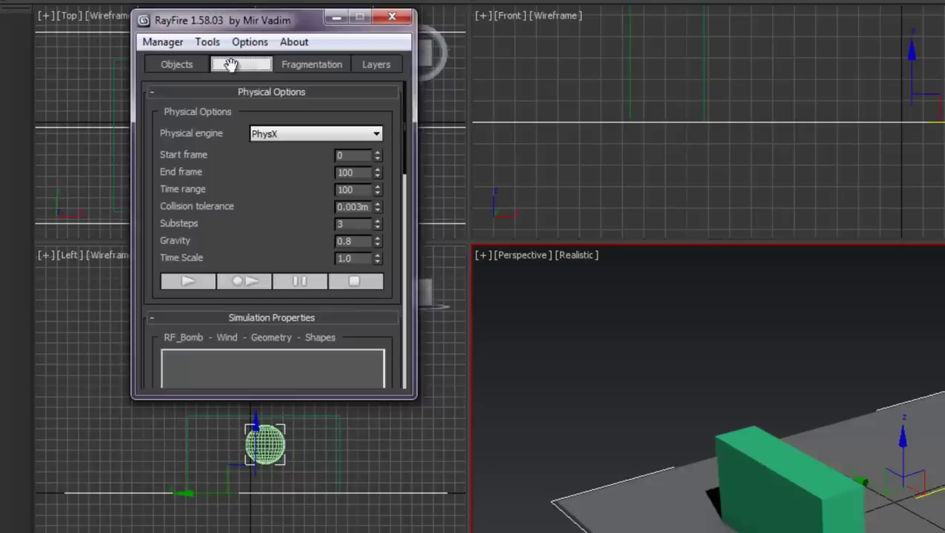
pyautogui.moveTo(240, 400); pyautogui.dragTo(243, 530)
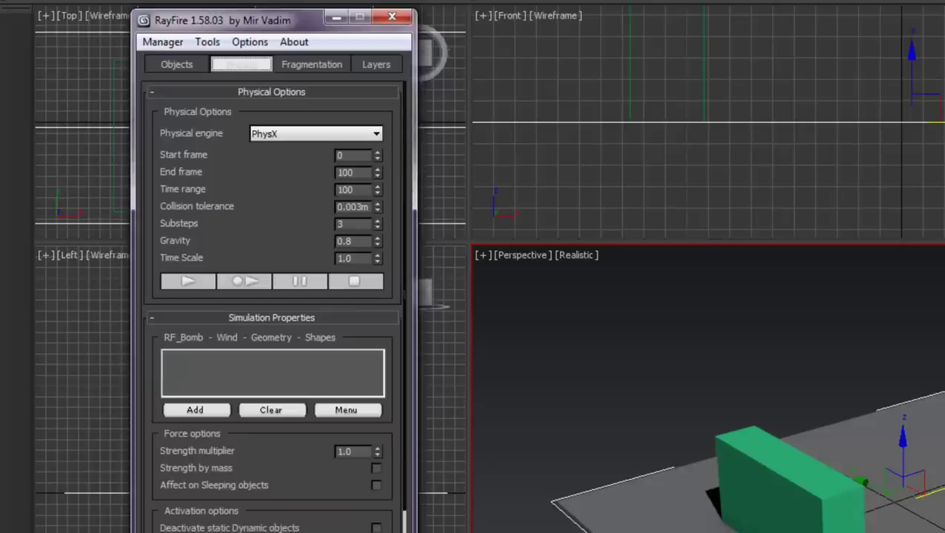
pyautogui.moveTo(311, 528); pyautogui.dragTo(312, 164)
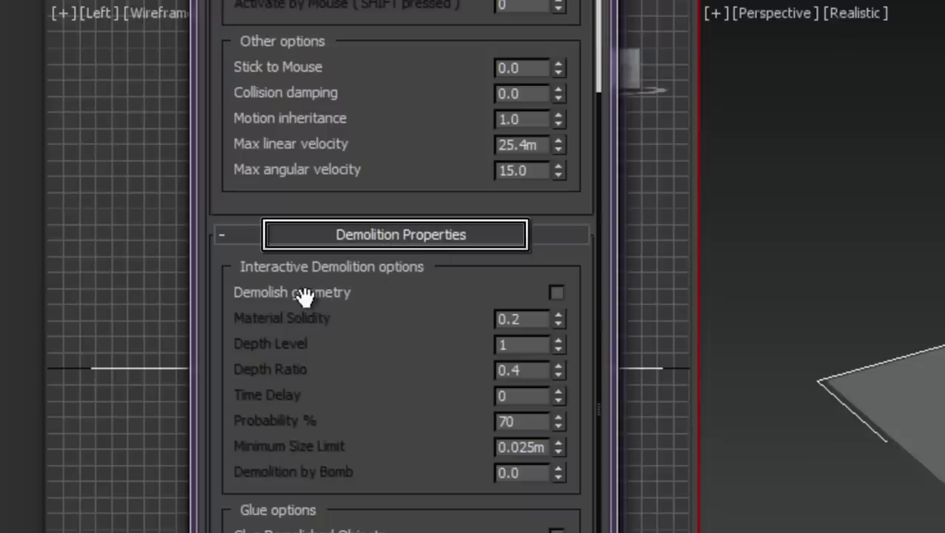
pyautogui.click(558, 293)
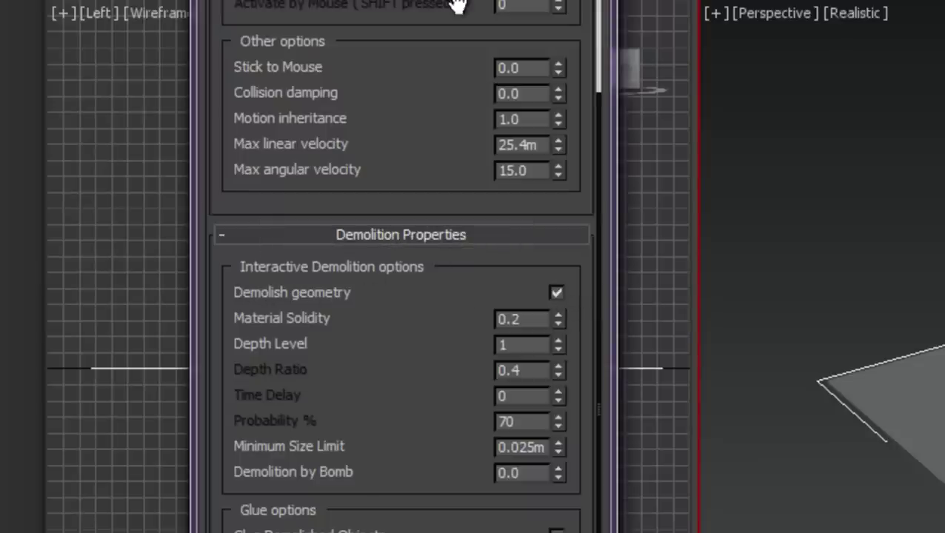
pyautogui.moveTo(453, 6); pyautogui.dragTo(398, 471)
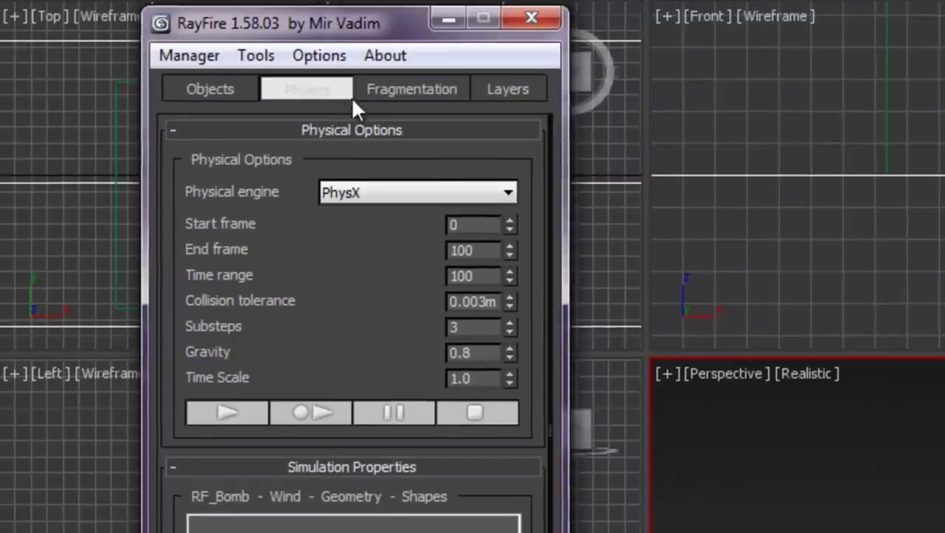
pyautogui.click(409, 98)
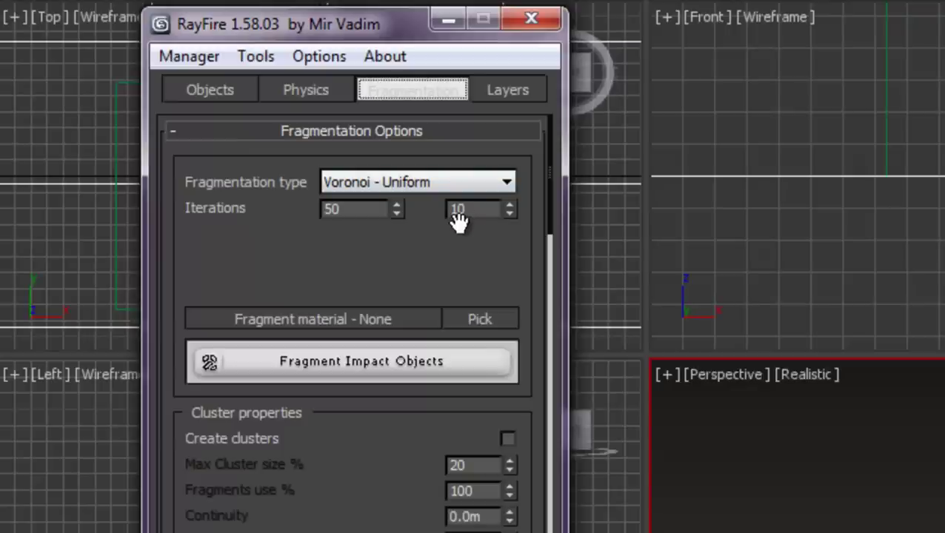
# Step: Bake the RayFire simulation from the Physics tab so the sphere shatters the box
pyautogui.click(287, 85)
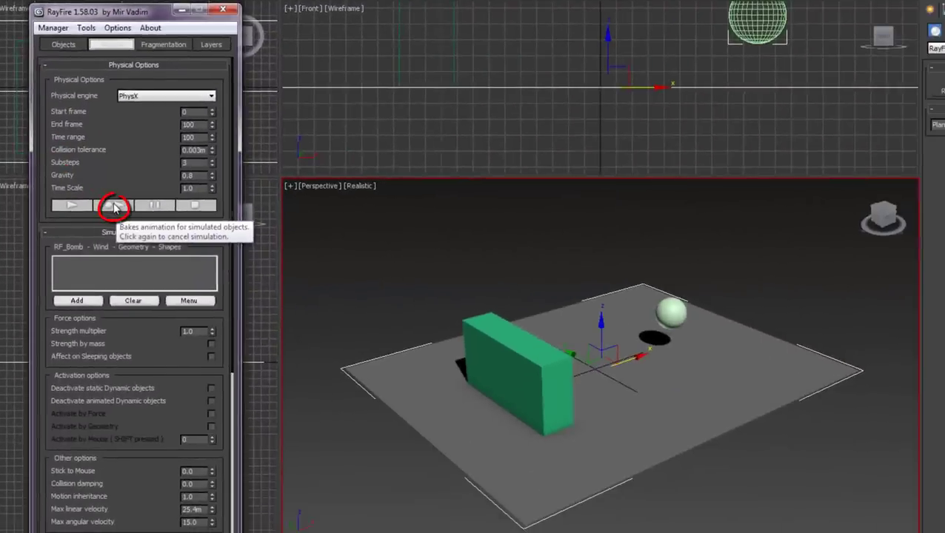
pyautogui.click(114, 206)
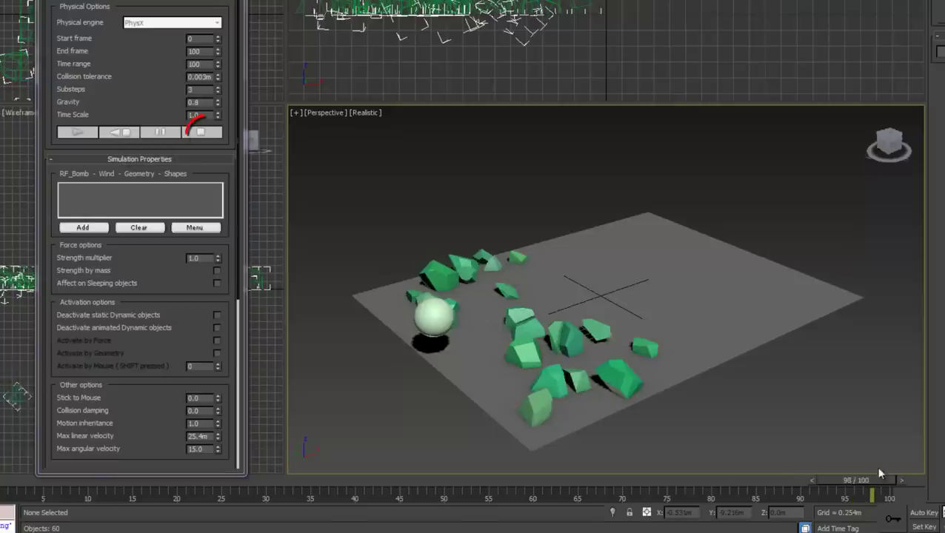
# Step: Keep the baked shatter and scrub the 100-frame animation from a raised front view
pyautogui.click(199, 133)
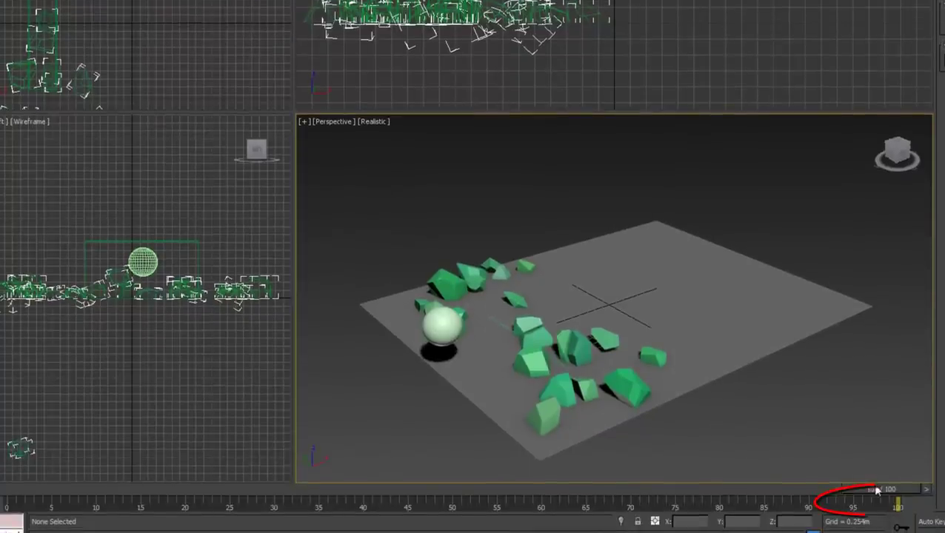
pyautogui.moveTo(280, 481)
pyautogui.mouseDown()
pyautogui.moveTo(10, 477)
pyautogui.moveTo(128, 475)
pyautogui.moveTo(97, 483)
pyautogui.moveTo(111, 485)
pyautogui.mouseUp()
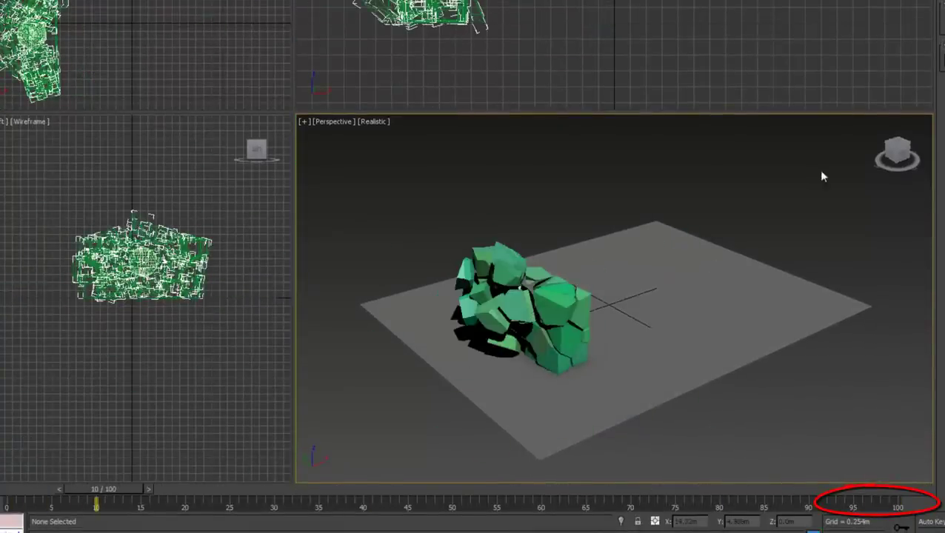
pyautogui.click(894, 152)
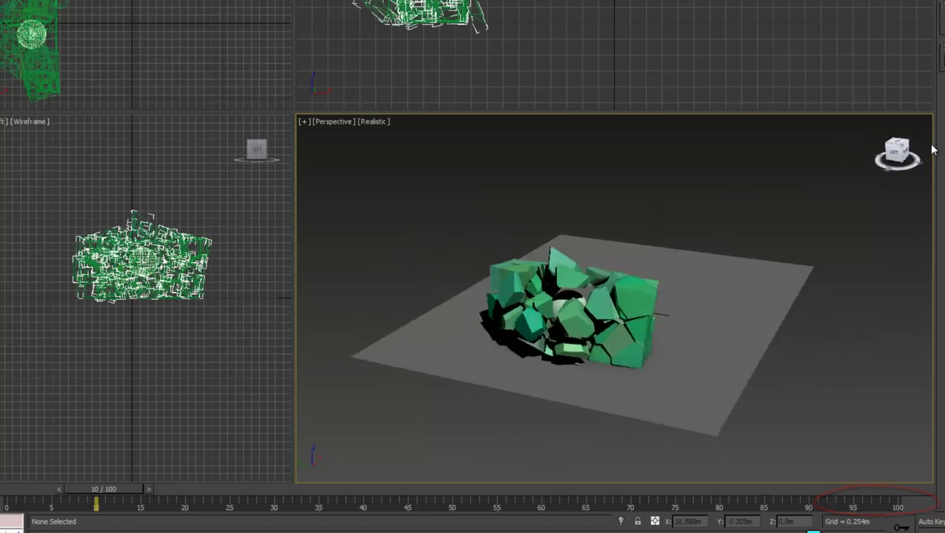
pyautogui.keyDown('alt'); pyautogui.moveTo(382, 136); pyautogui.dragTo(321, 133, button='middle'); pyautogui.keyUp('alt')
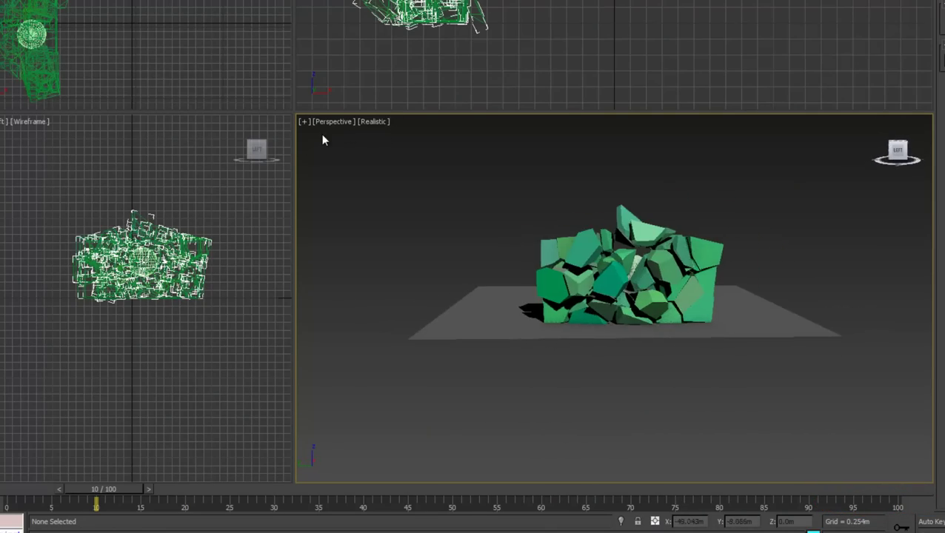
pyautogui.moveTo(69, 497)
pyautogui.mouseDown()
pyautogui.moveTo(112, 495)
pyautogui.moveTo(87, 508)
pyautogui.mouseUp()
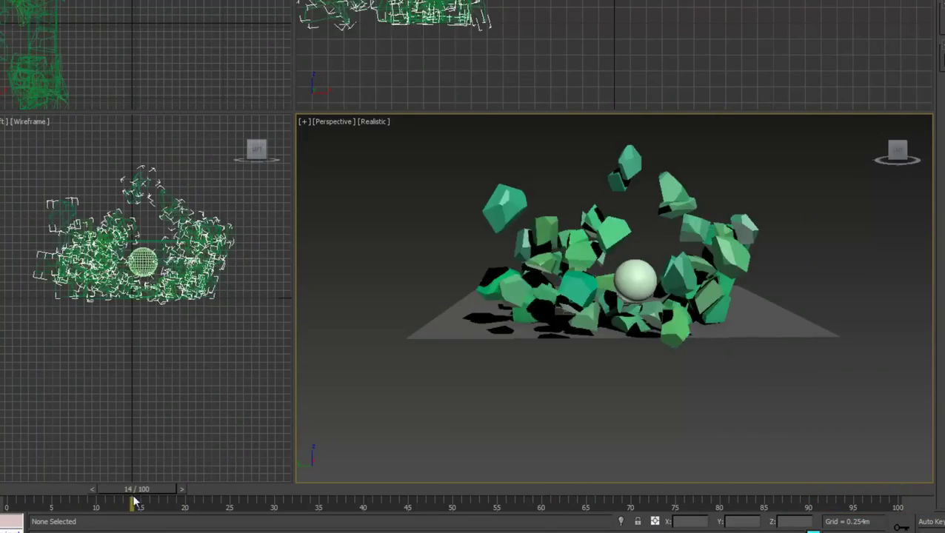
pyautogui.moveTo(87, 509); pyautogui.dragTo(8, 505)
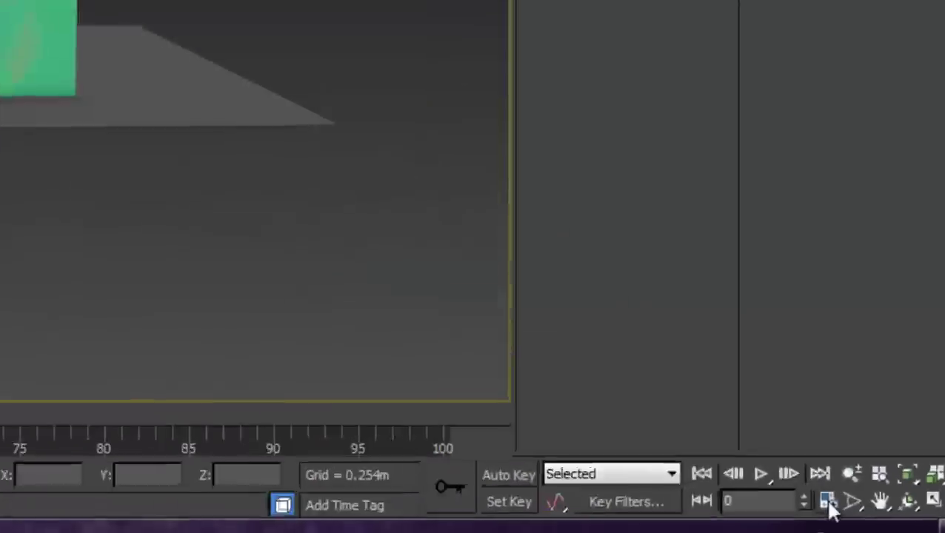
# Step: In Time Configuration, choose a Custom frame rate and enter 120 FPS
pyautogui.click(738, 483)
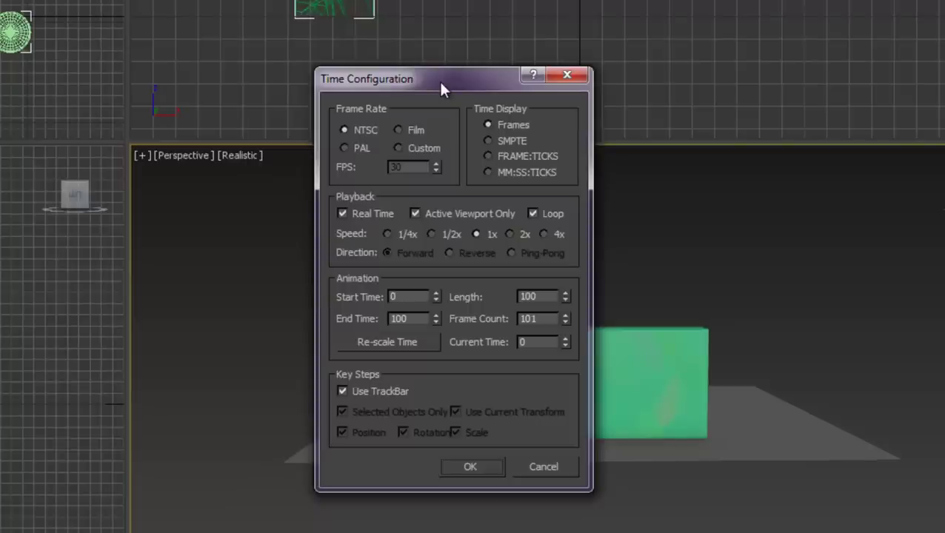
pyautogui.click(397, 149)
pyautogui.moveTo(411, 170); pyautogui.dragTo(378, 170)
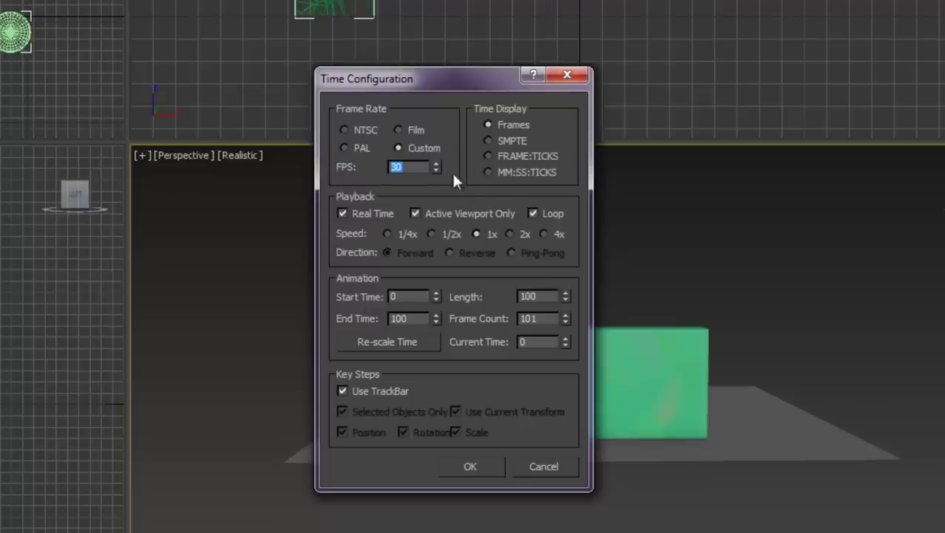
pyautogui.write('1')
# Step: Apply 120 FPS, confirm the 400-frame length, and scrub through the slowed shatter
pyautogui.click(472, 465)
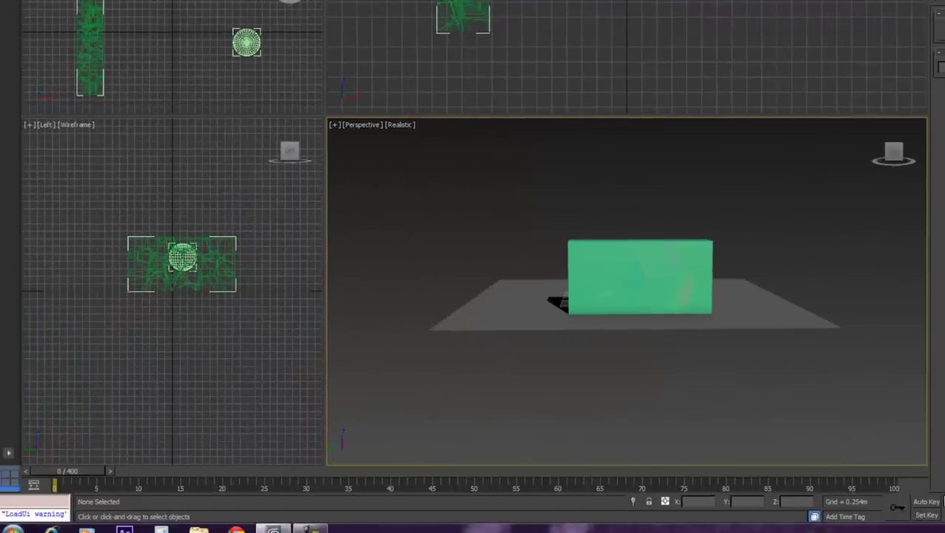
pyautogui.click(942, 502)
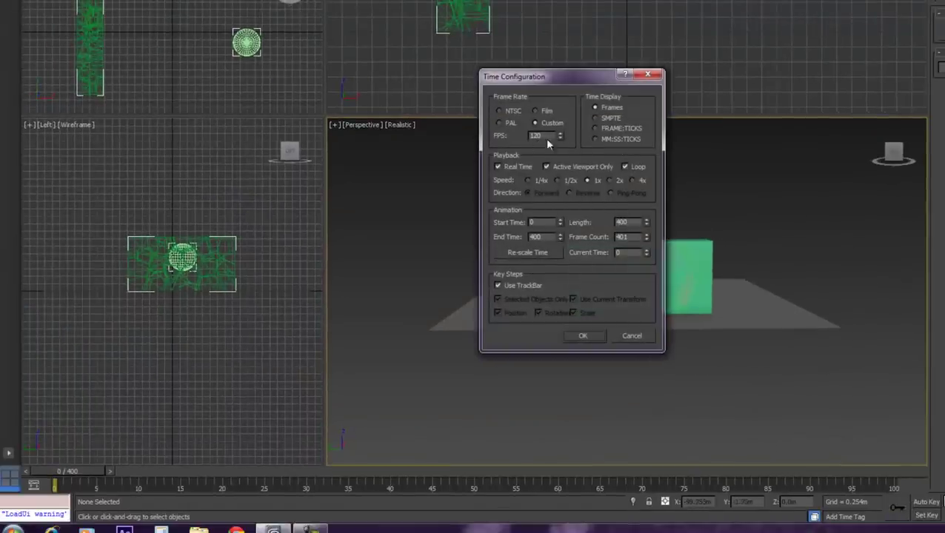
pyautogui.click(582, 334)
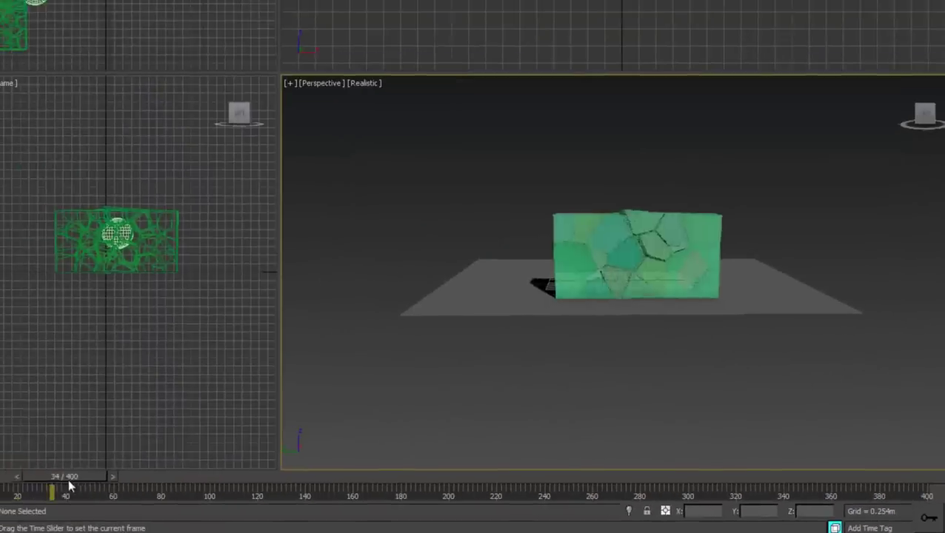
pyautogui.moveTo(68, 486)
pyautogui.mouseDown()
pyautogui.moveTo(60, 479)
pyautogui.moveTo(306, 491)
pyautogui.mouseUp()
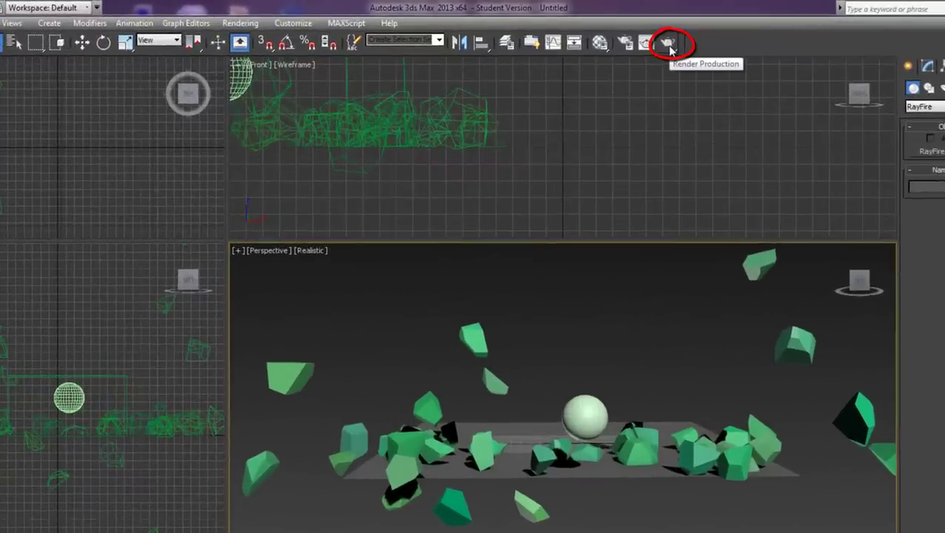
# Step: Test-render the Perspective view of the wall fragments, then orbit it to a new angle
pyautogui.click(669, 46)
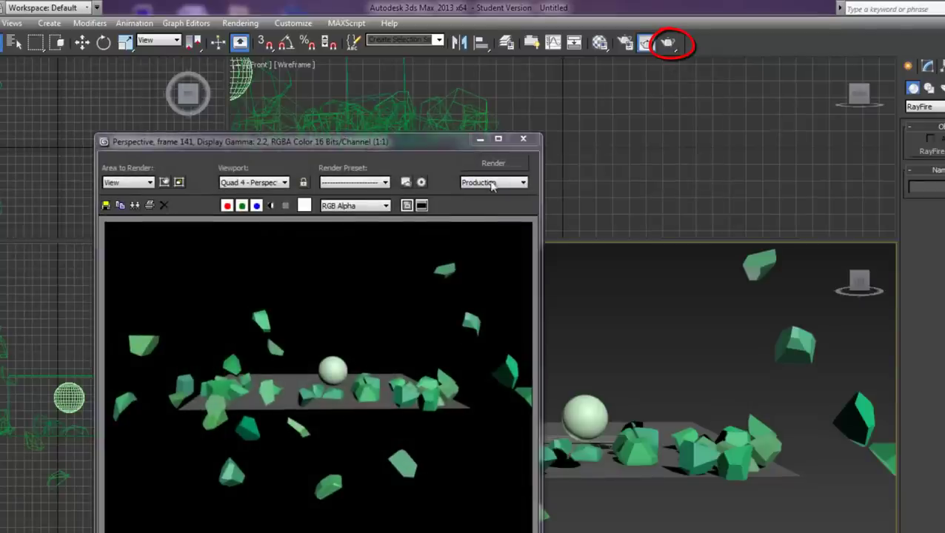
pyautogui.click(523, 139)
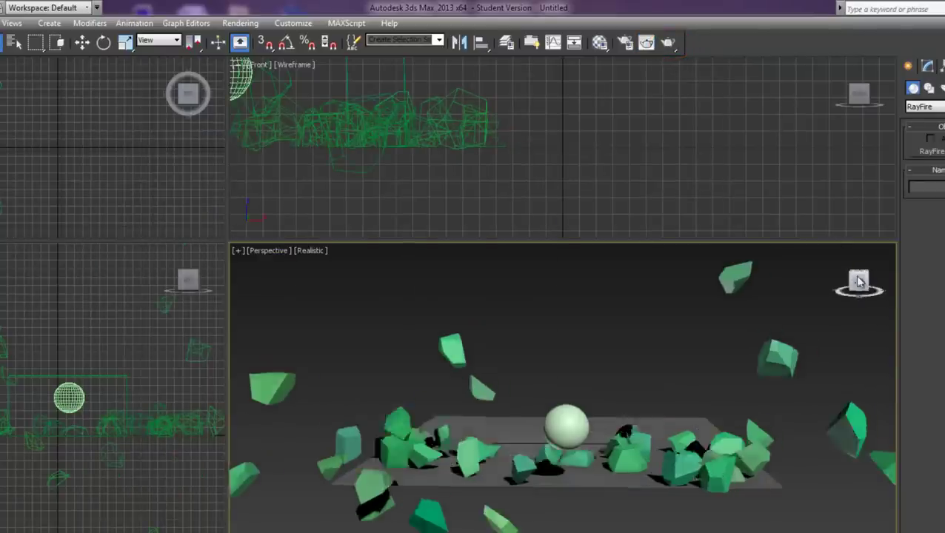
pyautogui.moveTo(867, 278); pyautogui.dragTo(822, 272)
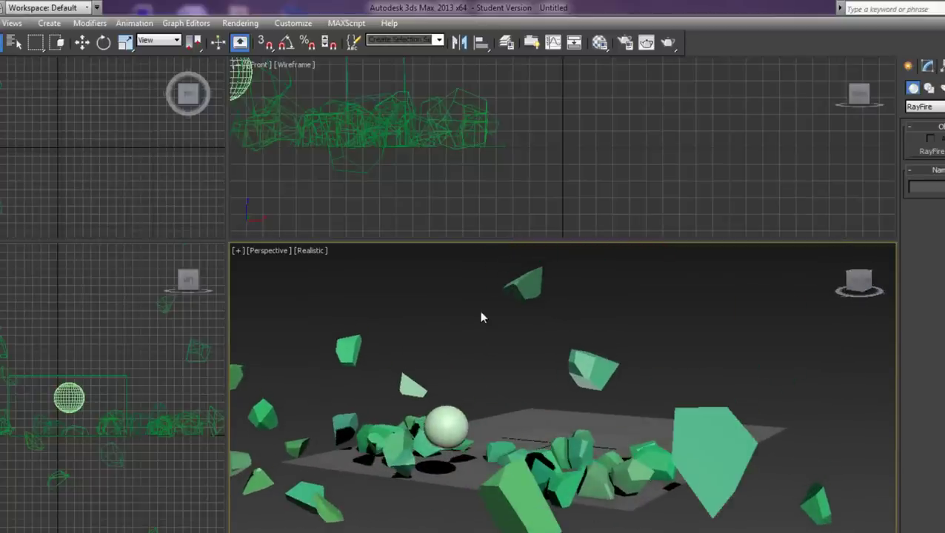
# Step: Render the new angle, close the frame window, and enlarge the top and left viewports
pyautogui.click(667, 42)
pyautogui.moveTo(176, 136); pyautogui.dragTo(83, 144)
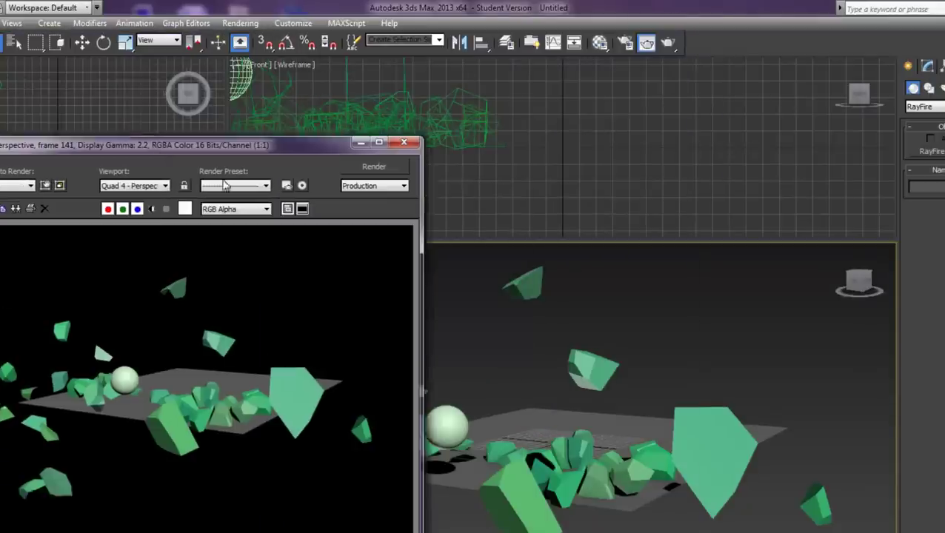
pyautogui.moveTo(275, 145); pyautogui.dragTo(543, 186)
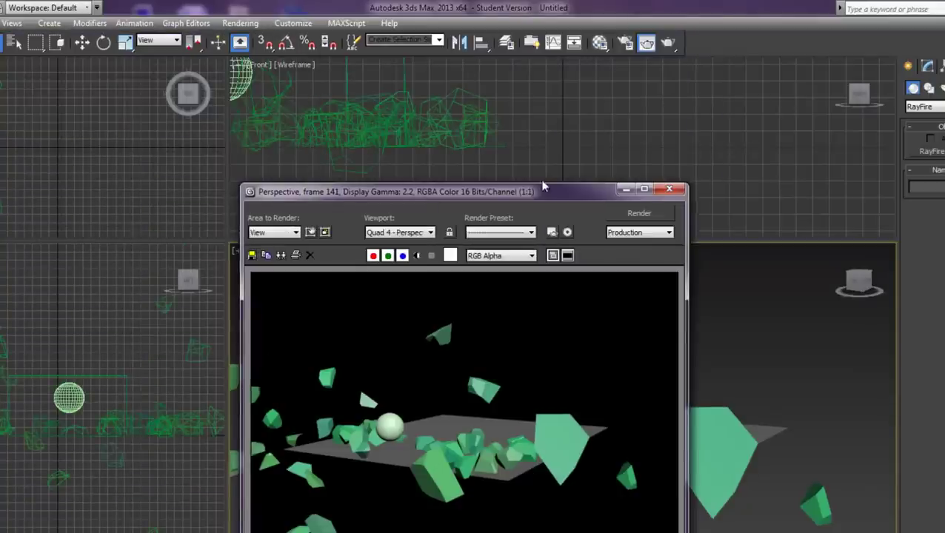
pyautogui.click(675, 185)
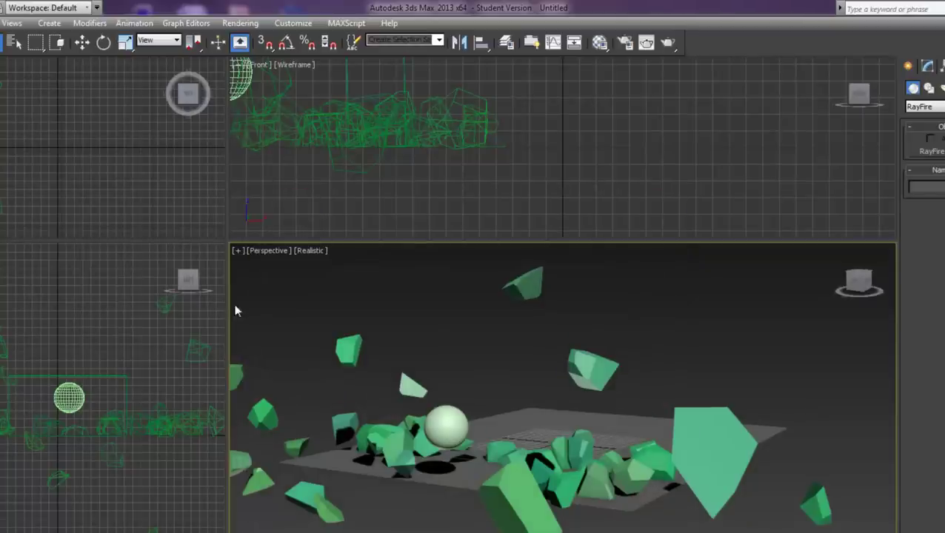
pyautogui.moveTo(228, 242); pyautogui.dragTo(371, 307)
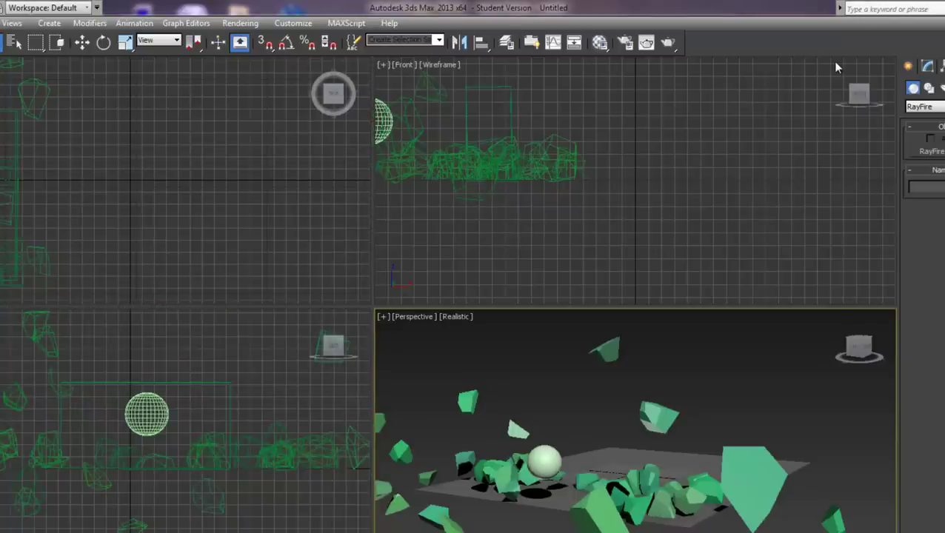
pyautogui.press('F10')
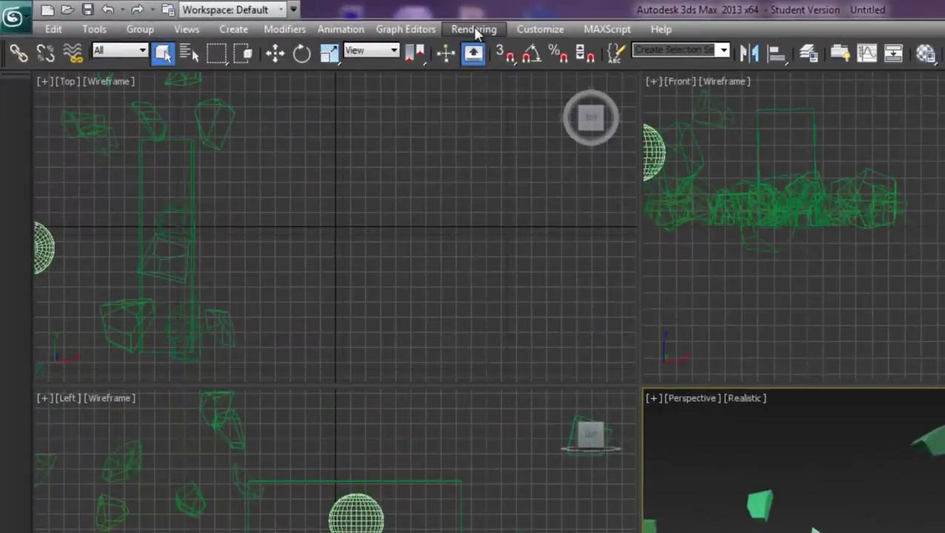
# Step: Open Render Setup and assign V-Ray Adv 2.30.01 as the production renderer
pyautogui.click(473, 30)
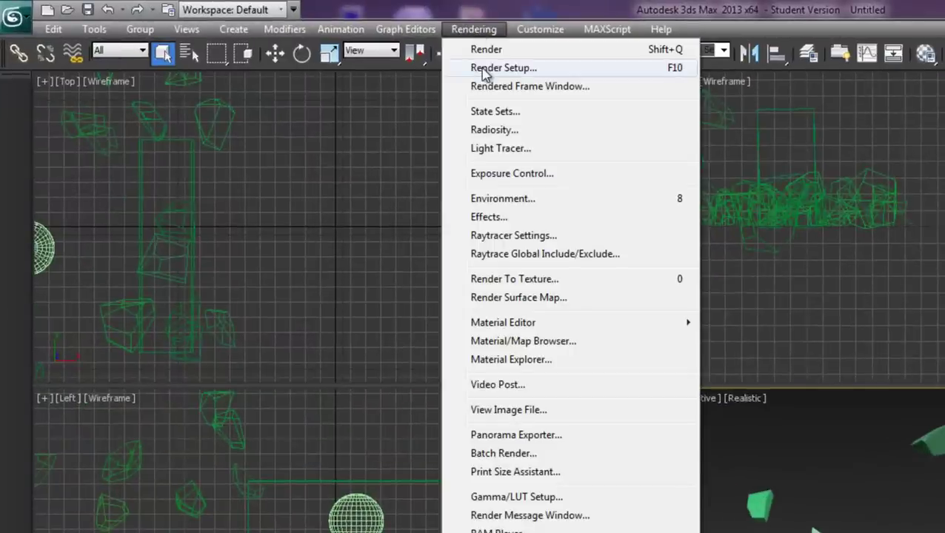
pyautogui.click(504, 68)
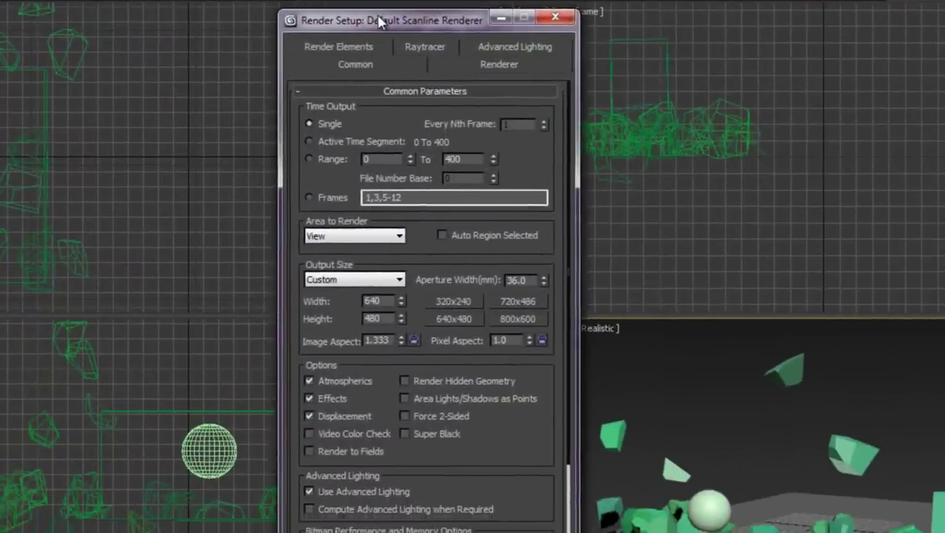
pyautogui.moveTo(380, 22); pyautogui.dragTo(556, 41)
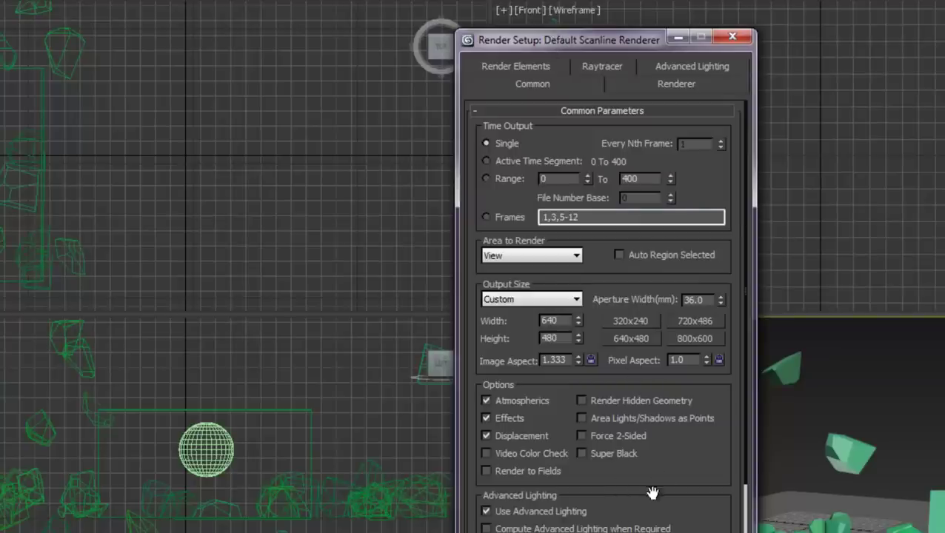
pyautogui.moveTo(649, 491); pyautogui.dragTo(641, 274)
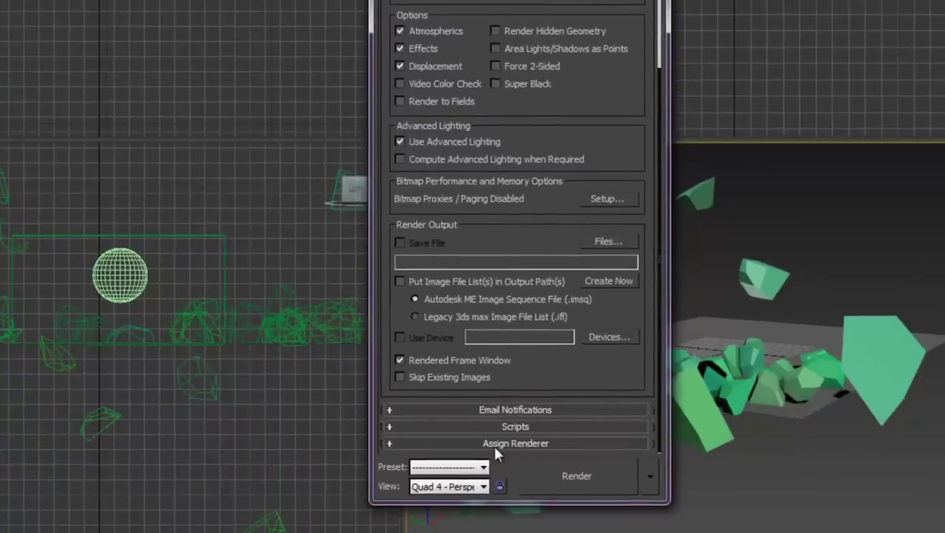
pyautogui.click(519, 444)
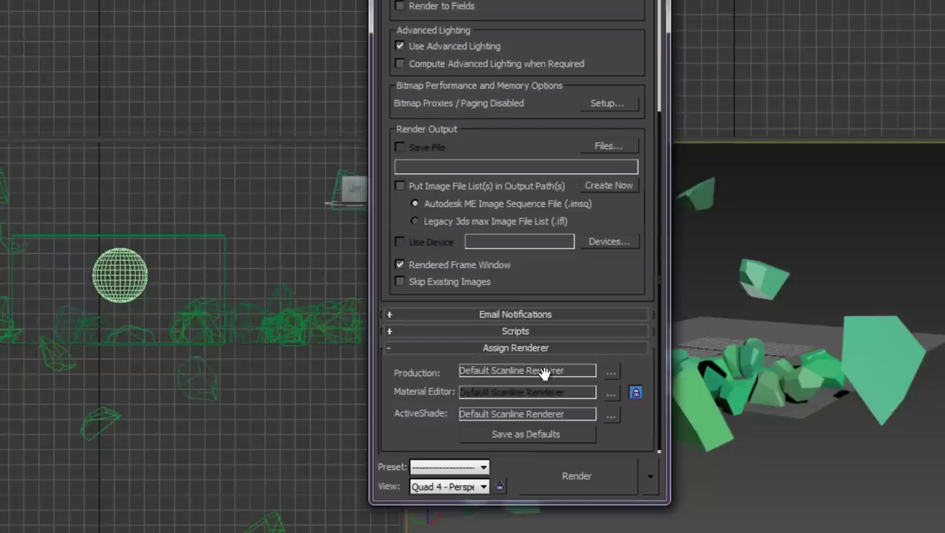
pyautogui.click(612, 375)
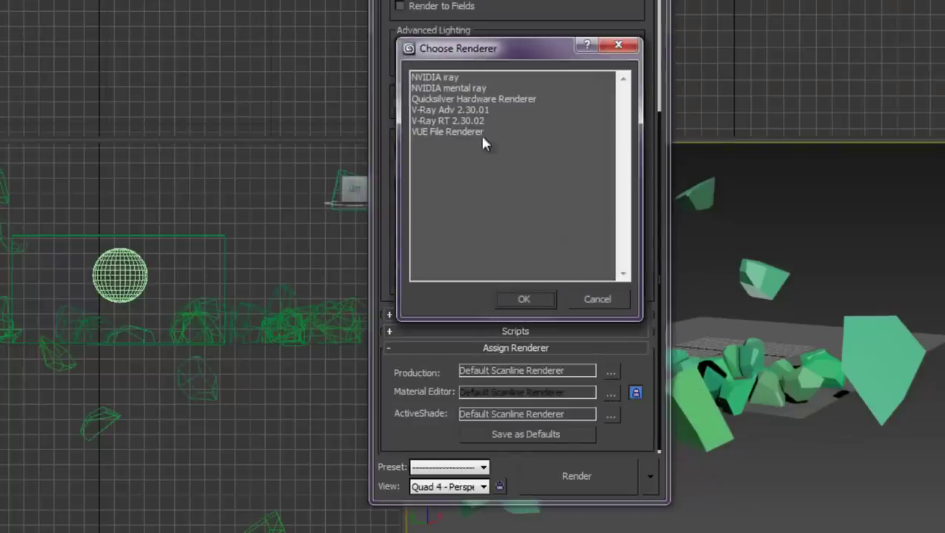
pyautogui.doubleClick(443, 111)
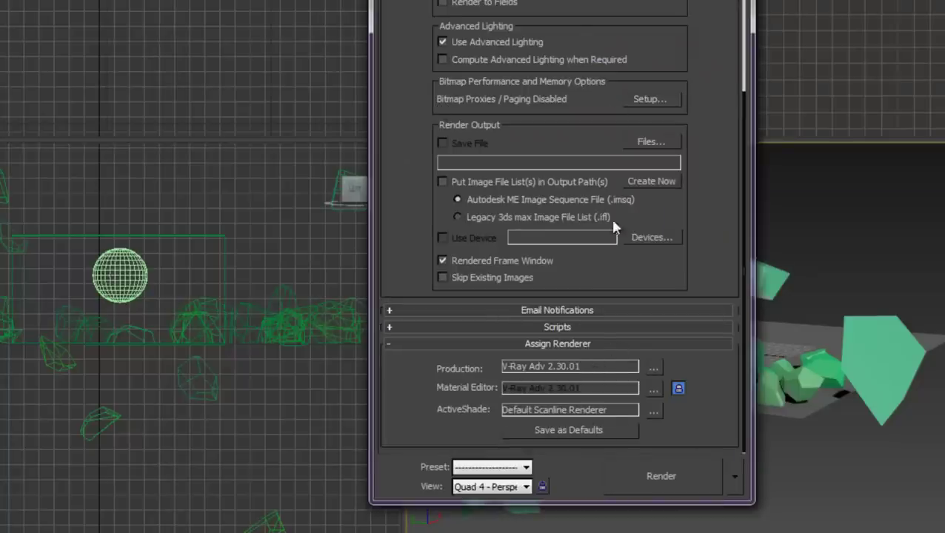
# Step: Set the Time Output to render the frame range 30 to 140
pyautogui.moveTo(550, 32); pyautogui.dragTo(569, 362)
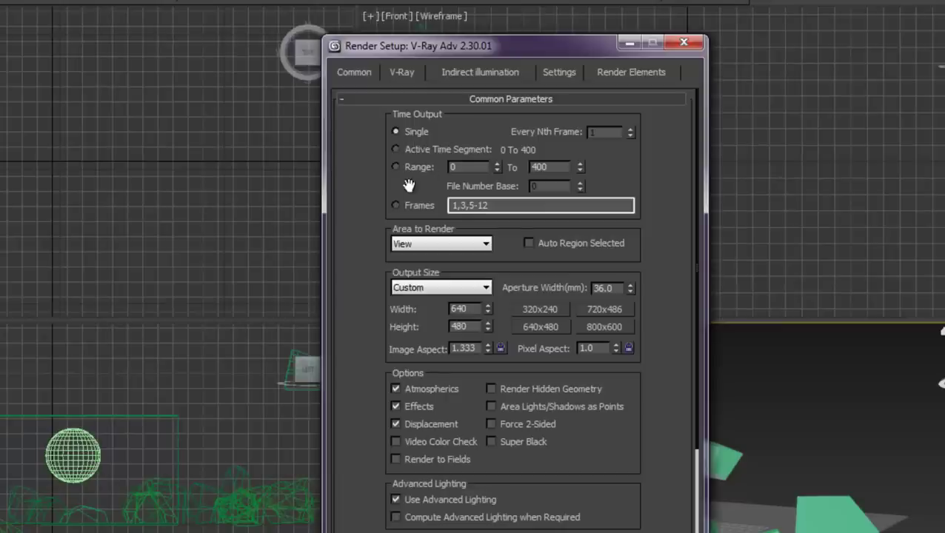
pyautogui.doubleClick(468, 168)
pyautogui.write('30')
pyautogui.doubleClick(557, 167)
pyautogui.write('140')
pyautogui.moveTo(509, 45); pyautogui.dragTo(837, 32)
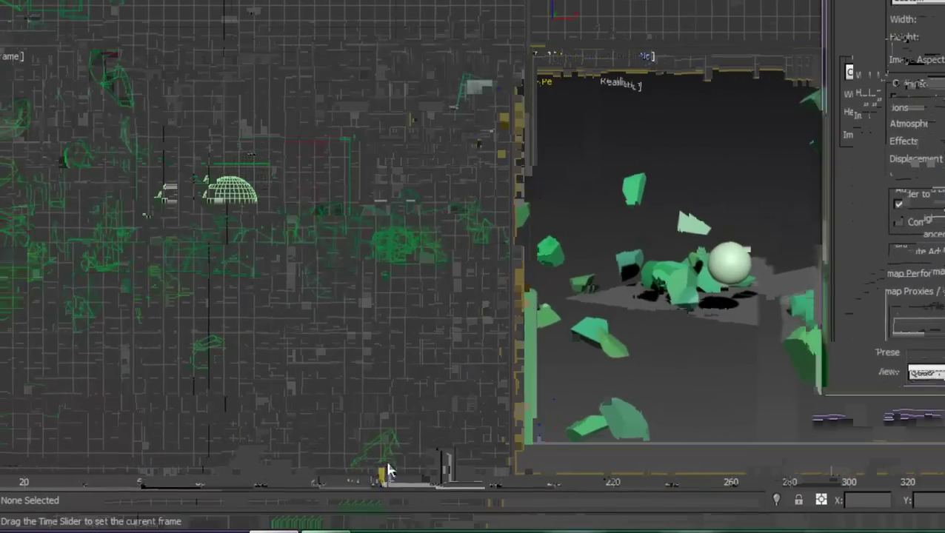
pyautogui.moveTo(387, 465); pyautogui.dragTo(97, 453)
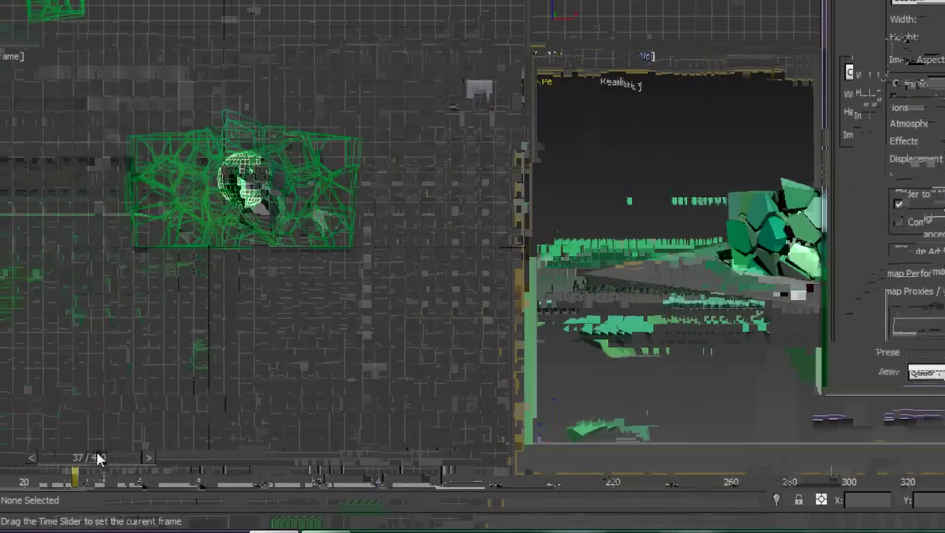
pyautogui.moveTo(97, 458); pyautogui.dragTo(368, 464)
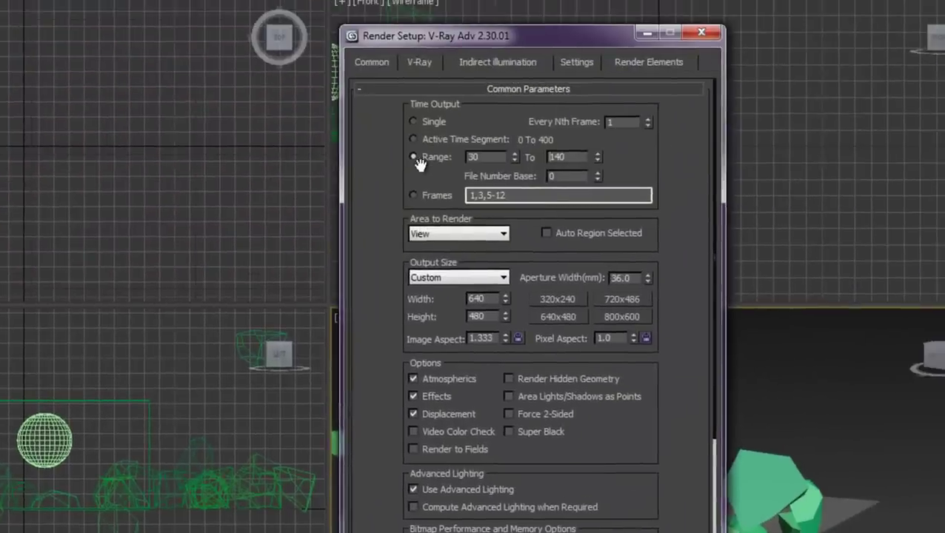
pyautogui.click(414, 158)
# Step: Choose the HDTV (video) output preset, try 1280 width, then settle on 480x270
pyautogui.click(467, 277)
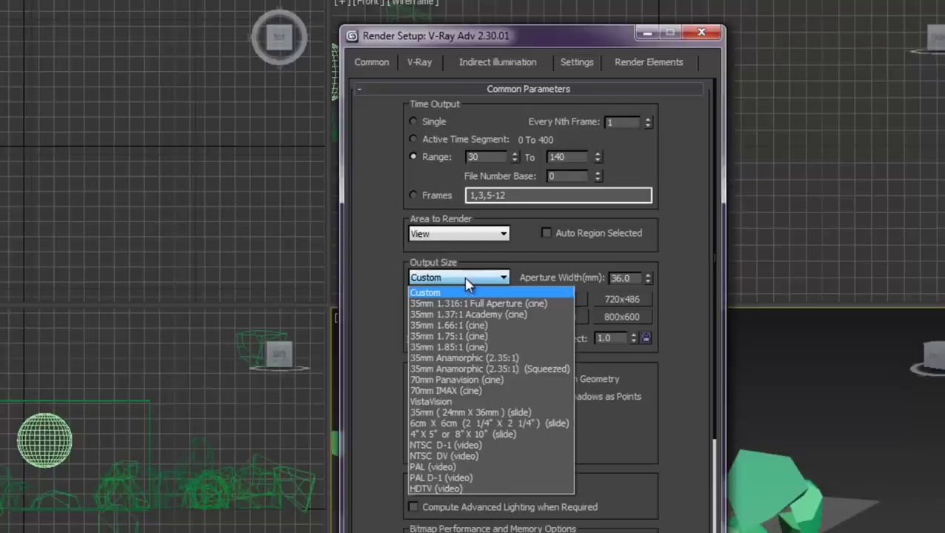
pyautogui.click(444, 488)
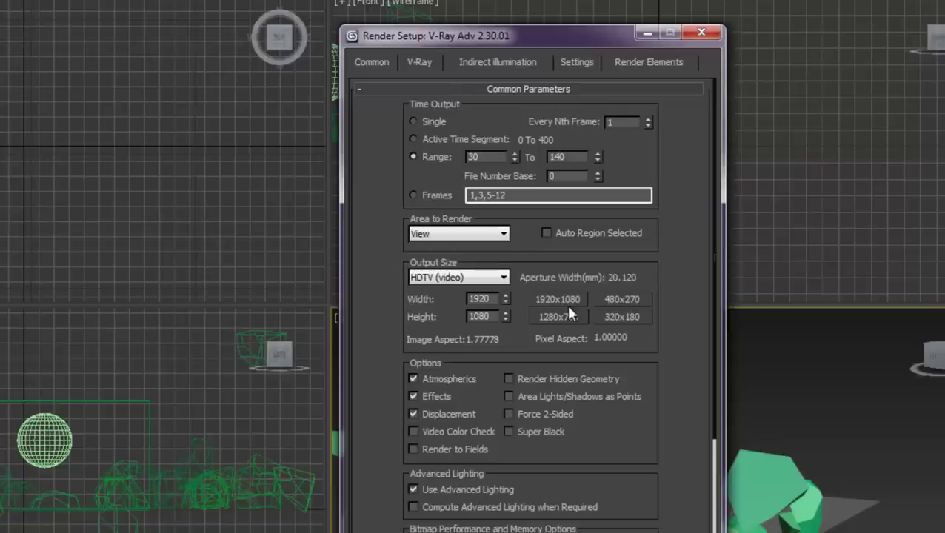
pyautogui.click(487, 280)
pyautogui.doubleClick(476, 299)
pyautogui.write('1280')
pyautogui.press('Return')
pyautogui.moveTo(552, 35); pyautogui.dragTo(506, 11)
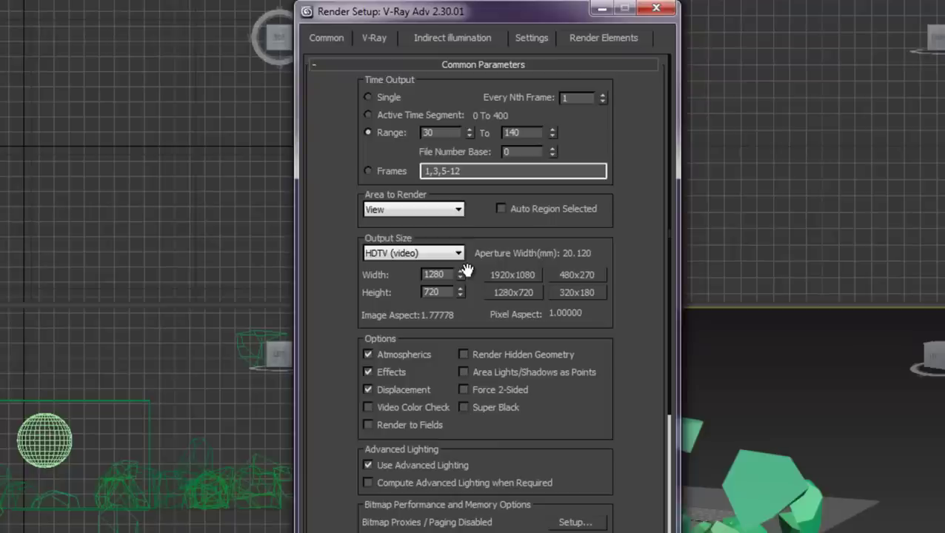
pyautogui.click(574, 275)
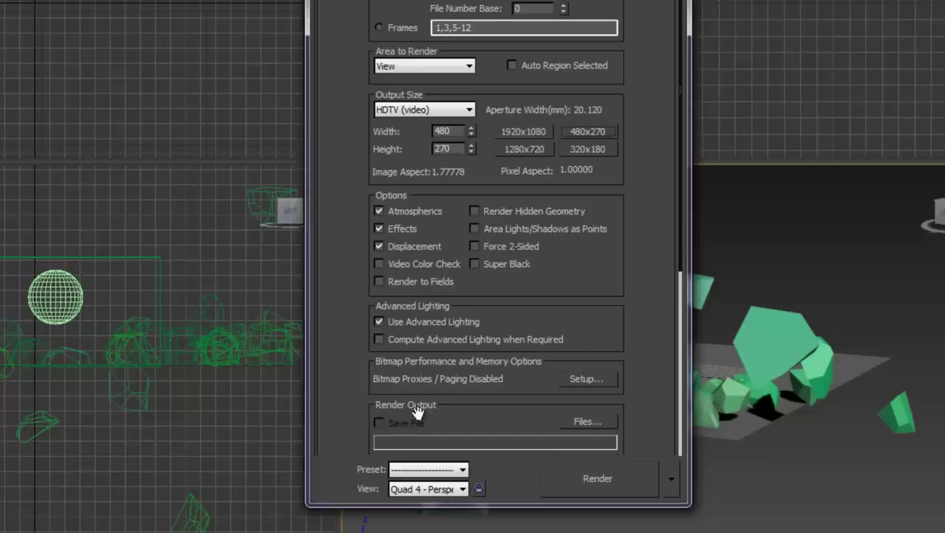
# Step: Scroll Render Setup to Render Output and open Files... in the renderoutput folder
pyautogui.moveTo(417, 411); pyautogui.dragTo(502, 176)
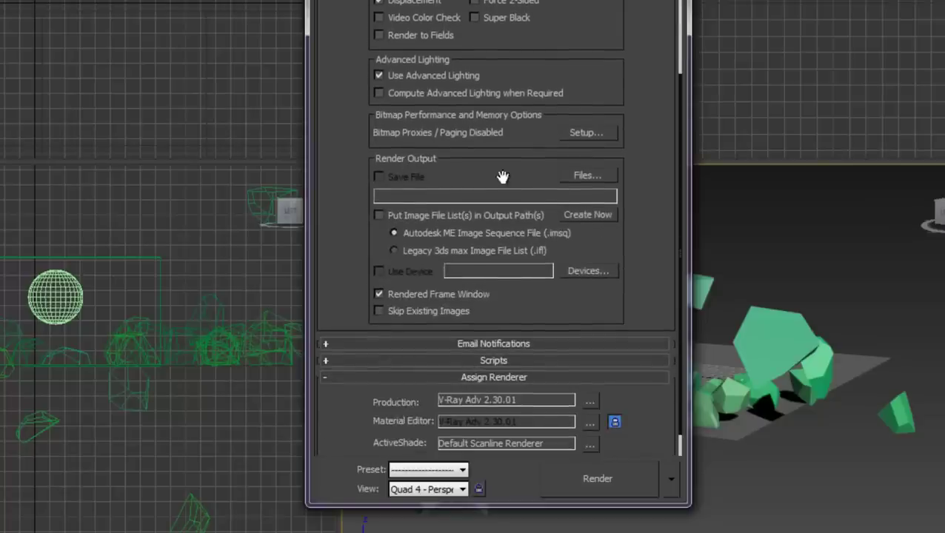
pyautogui.click(580, 177)
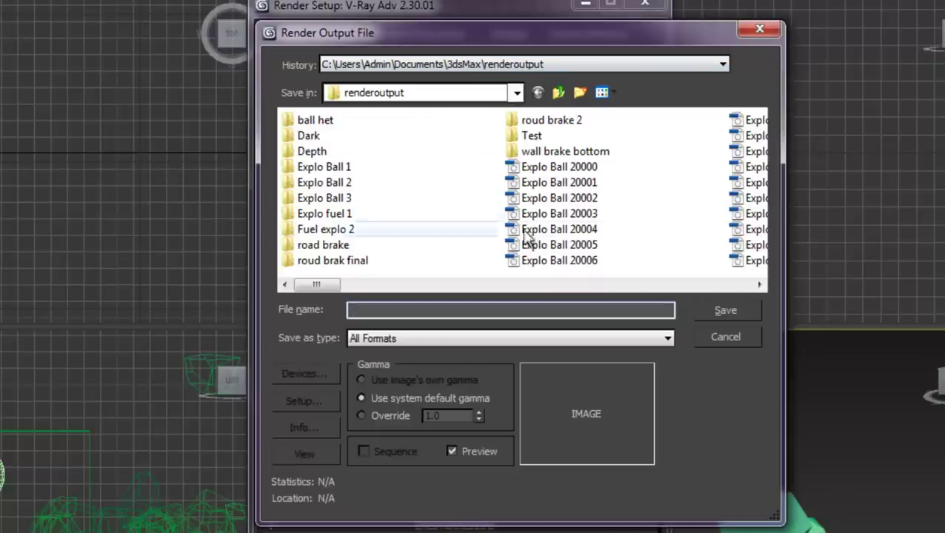
# Step: Create and open a new Wall3 folder, name the output 'wall', and show the format list
pyautogui.rightClick(456, 167)
pyautogui.moveTo(497, 334)
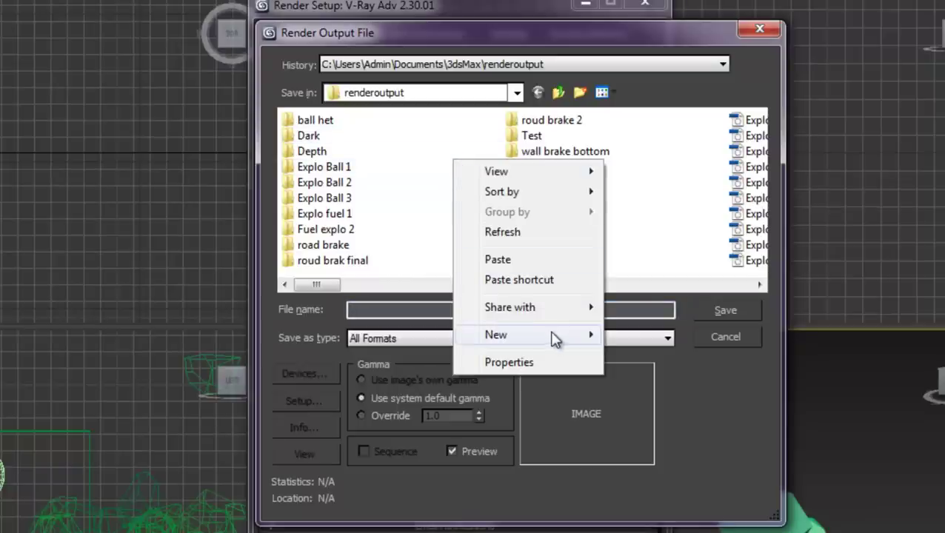
pyautogui.click(653, 337)
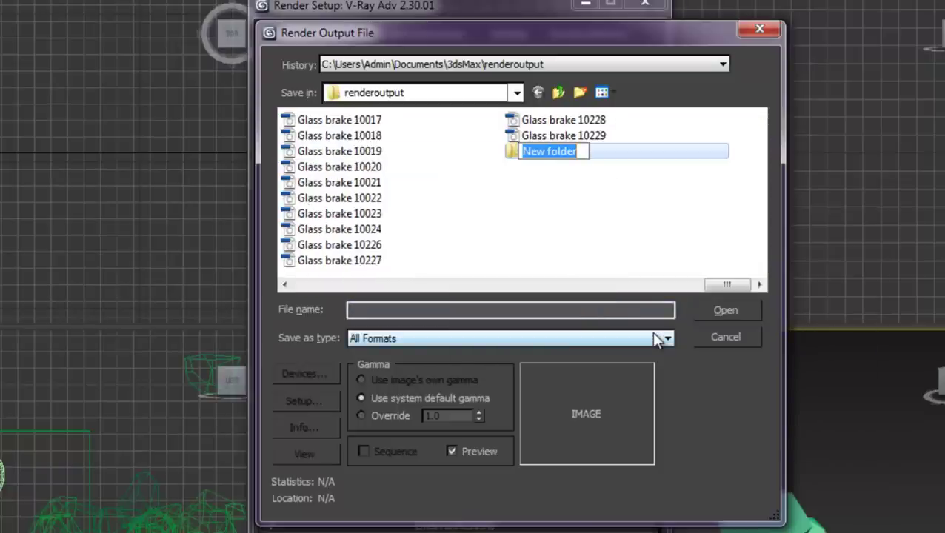
pyautogui.write('Wall3')
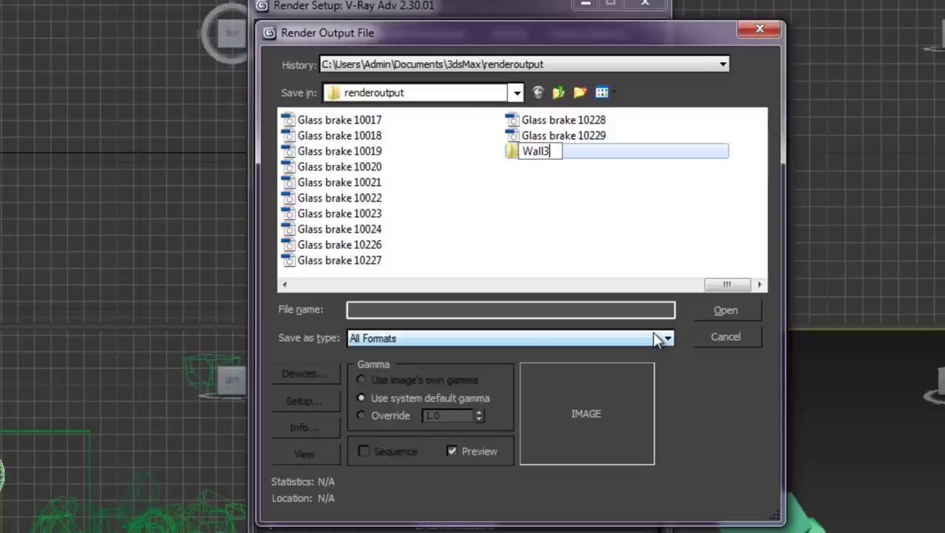
pyautogui.doubleClick(517, 155)
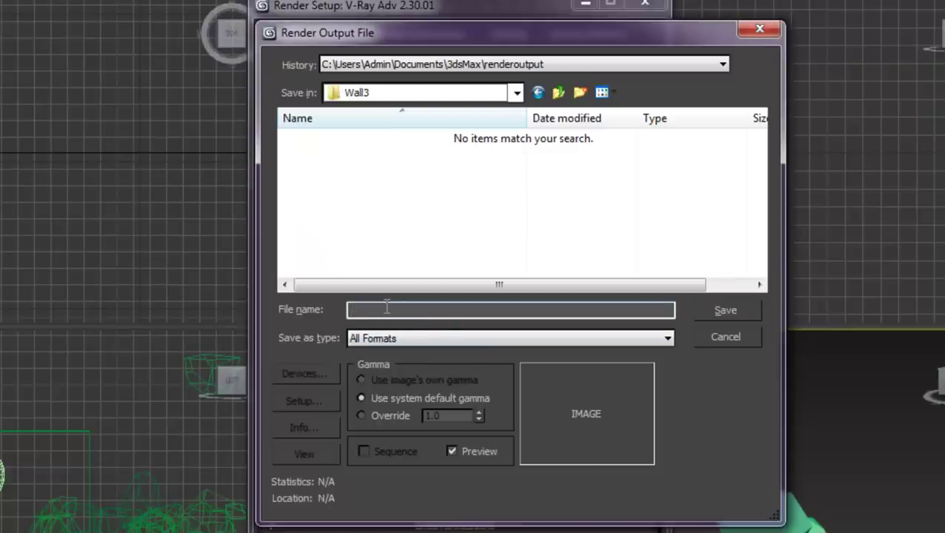
pyautogui.write('wall')
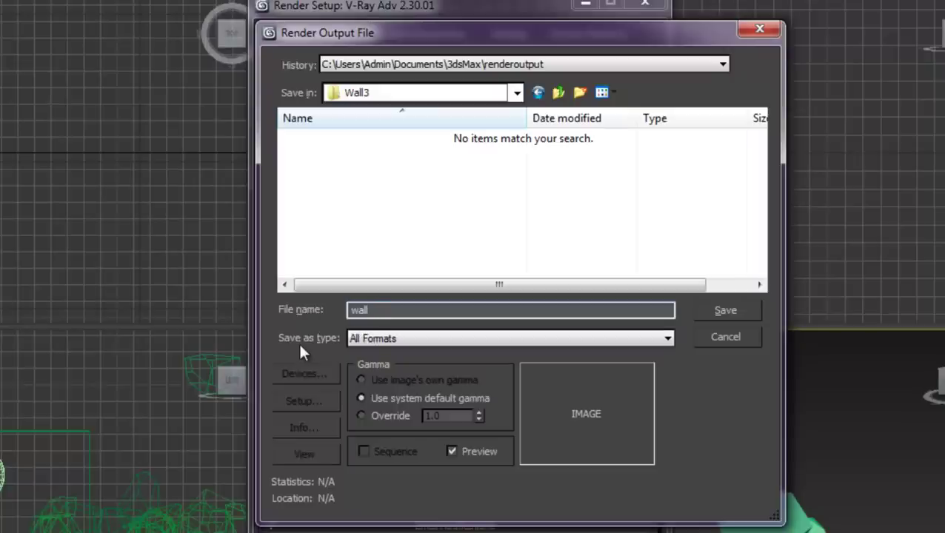
pyautogui.click(409, 335)
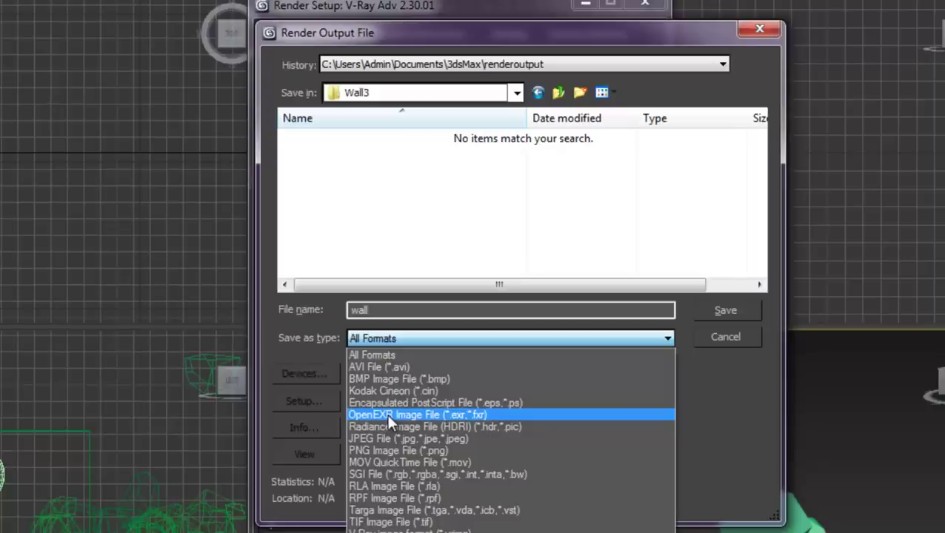
# Step: Choose OpenEXR Image File as the output format, review its settings, and close the dialog
pyautogui.click(388, 419)
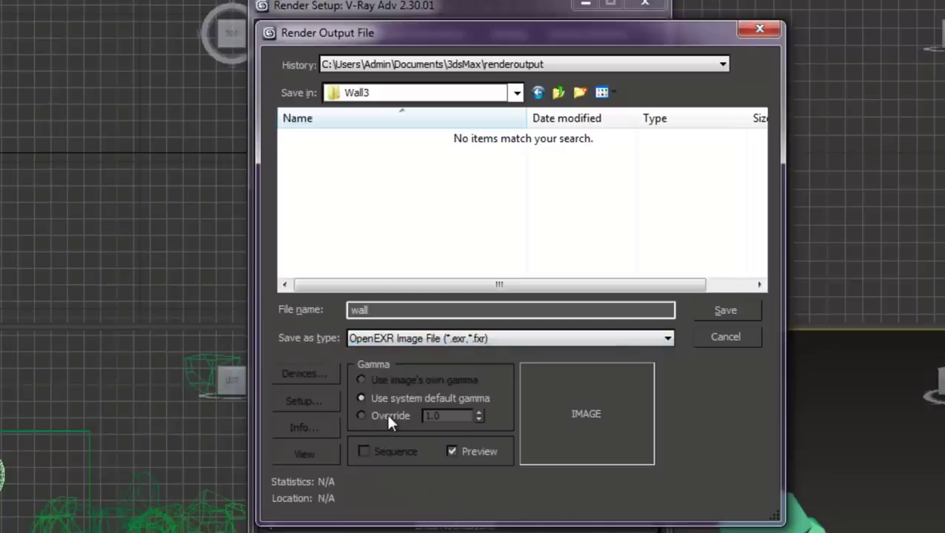
pyautogui.click(728, 312)
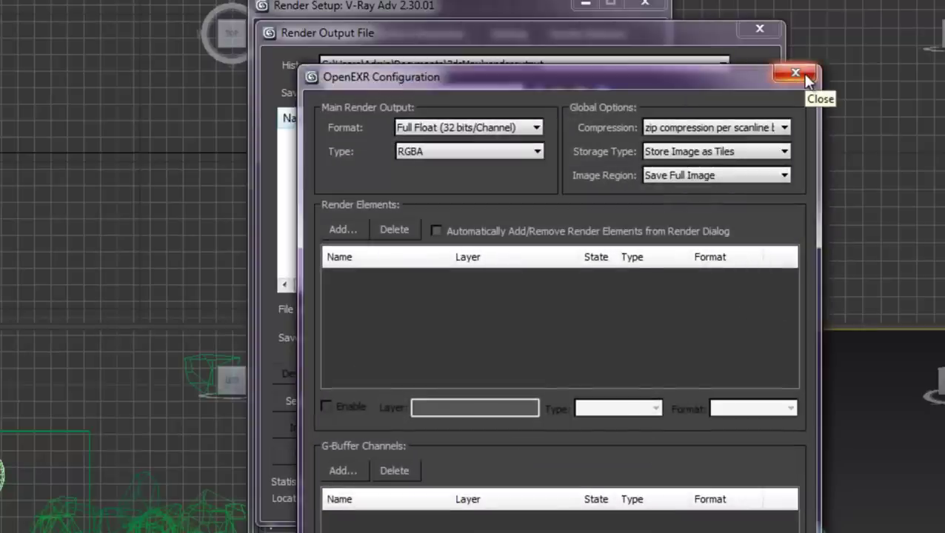
pyautogui.click(796, 73)
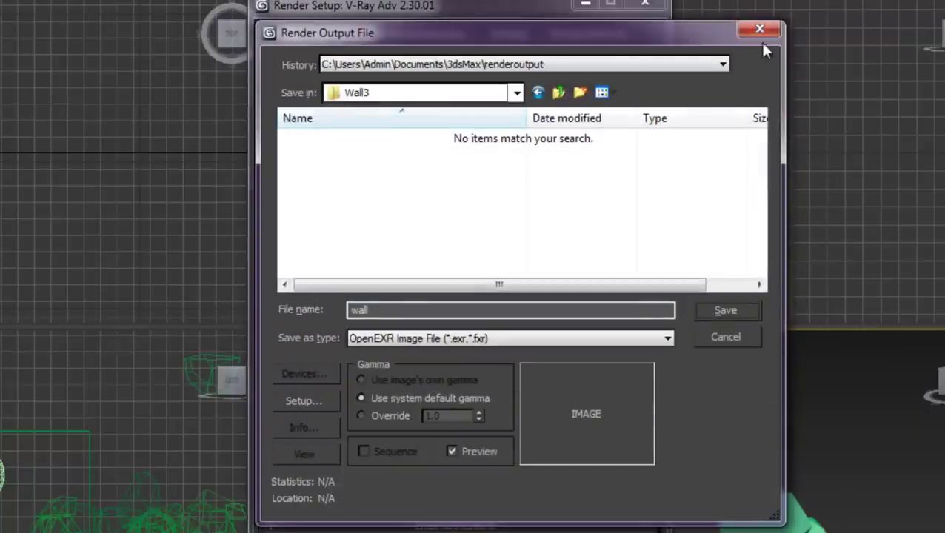
pyautogui.click(758, 29)
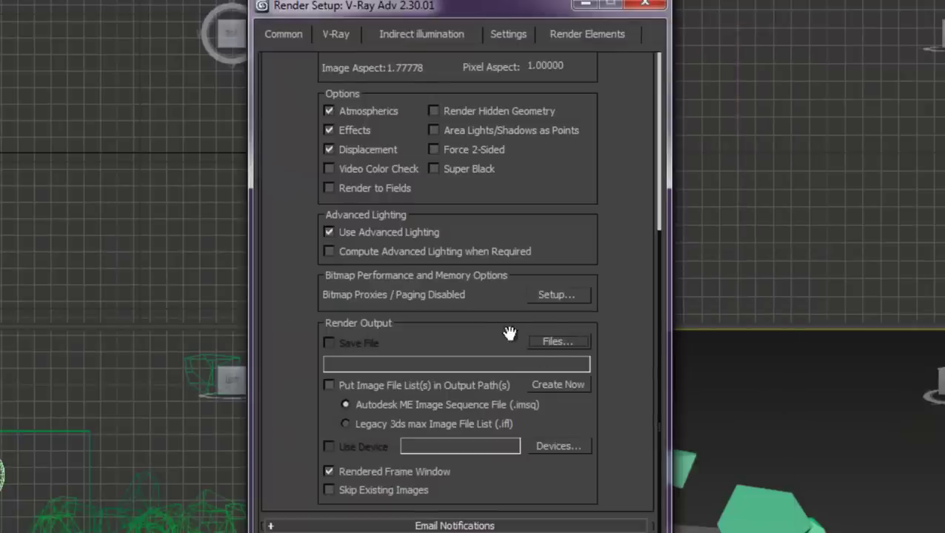
# Step: Reopen and close the output file dialog, then close Render Setup
pyautogui.click(555, 341)
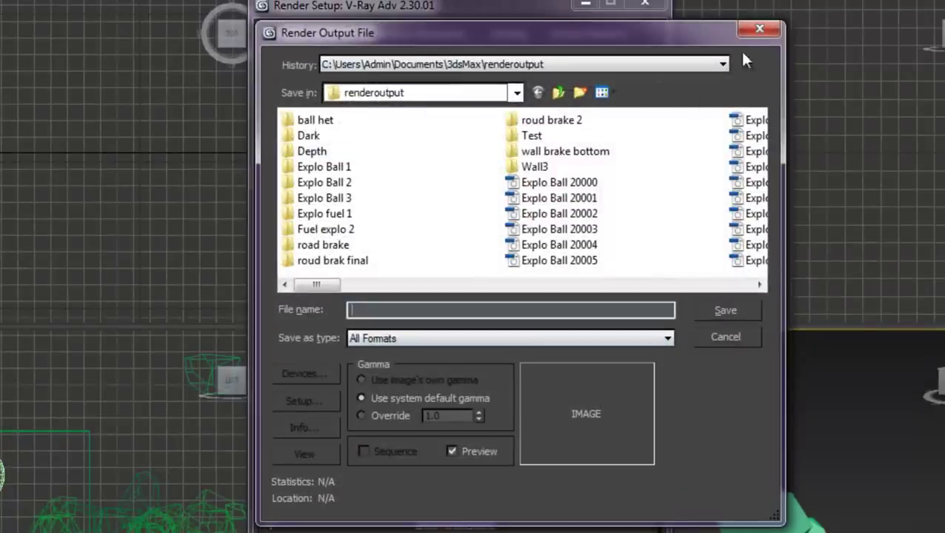
pyautogui.click(757, 30)
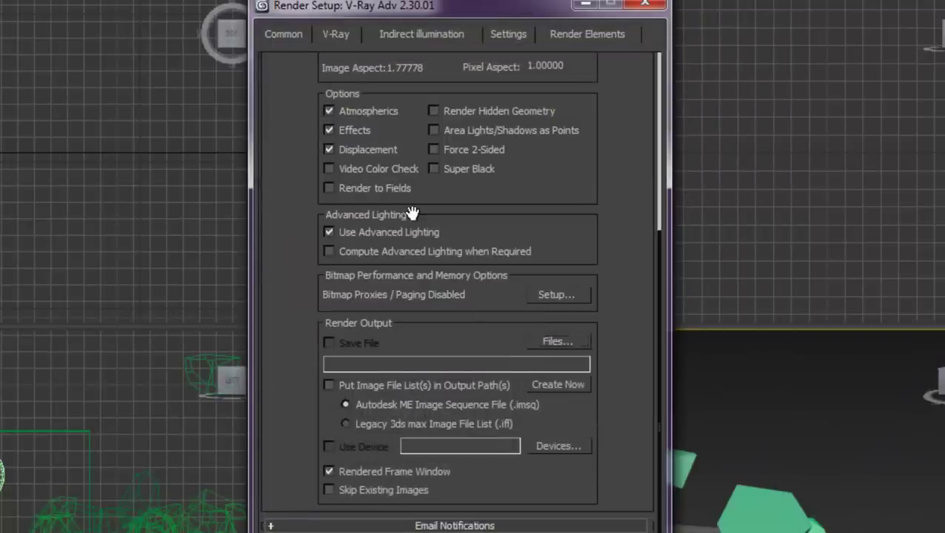
pyautogui.scroll(5, 416, 214)
pyautogui.click(645, 5)
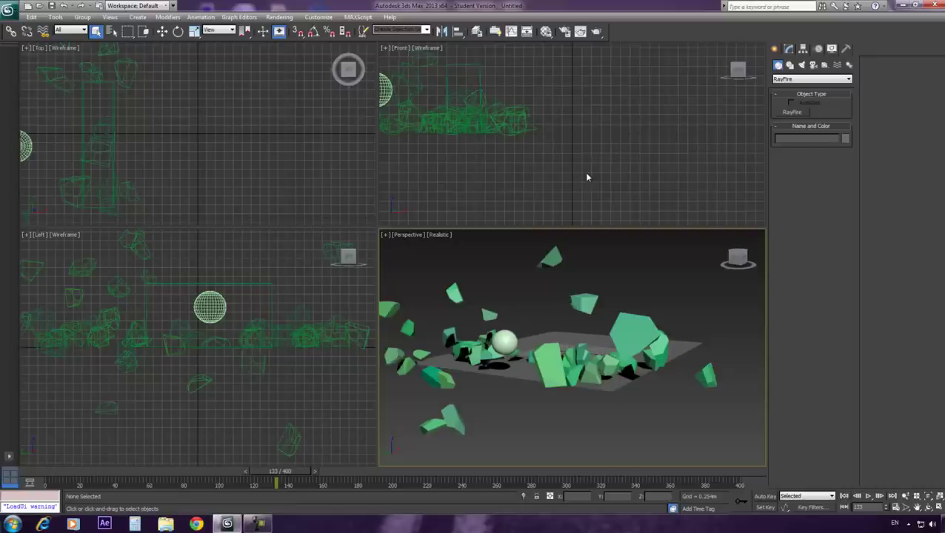
# Step: Open the Material Editor, window-select all wall pieces, and pick the first material sample
pyautogui.press('m')
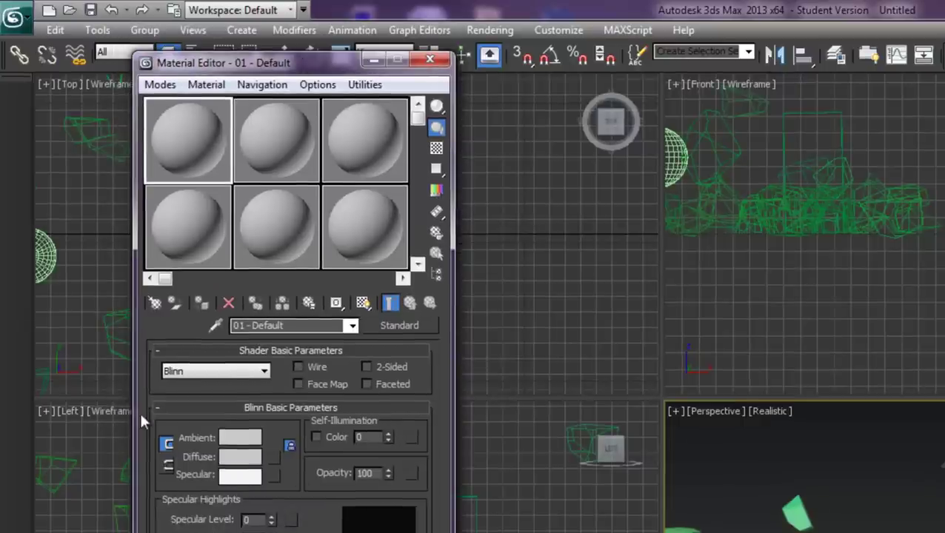
pyautogui.click(430, 62)
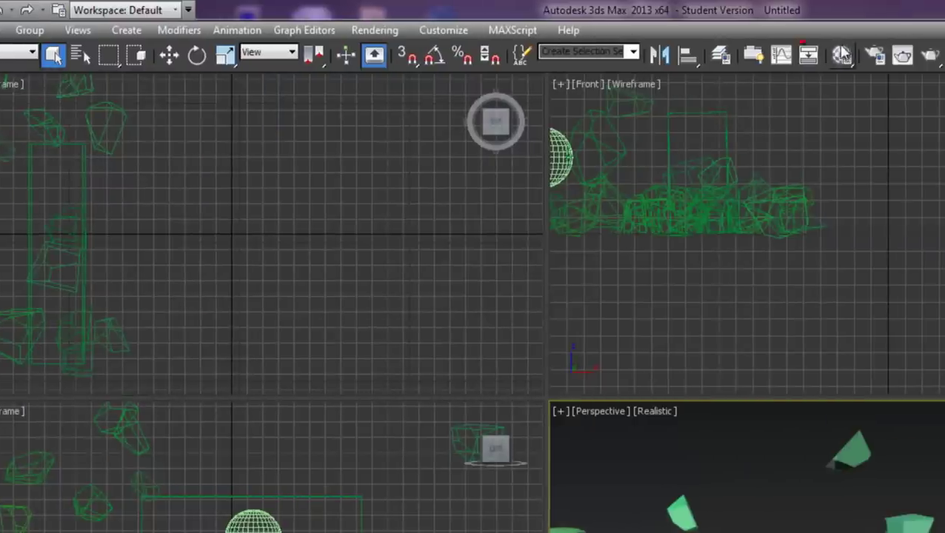
pyautogui.click(810, 56)
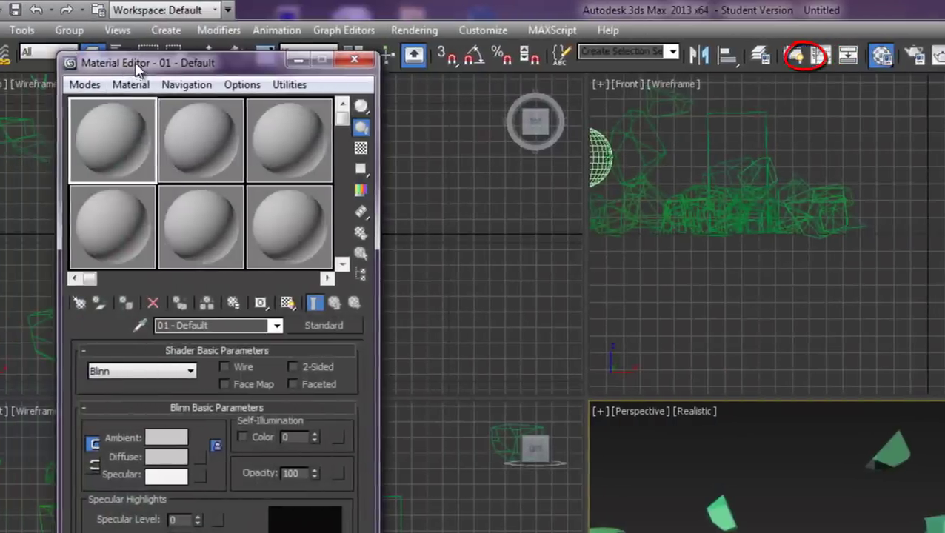
pyautogui.moveTo(137, 68); pyautogui.dragTo(143, 96)
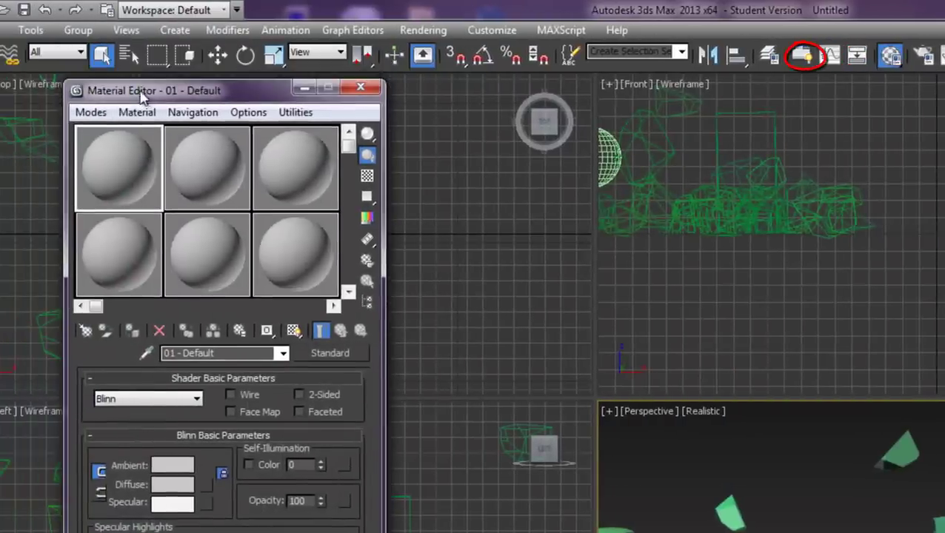
pyautogui.moveTo(349, 146)
pyautogui.mouseDown()
pyautogui.moveTo(356, 252)
pyautogui.moveTo(348, 148)
pyautogui.mouseUp()
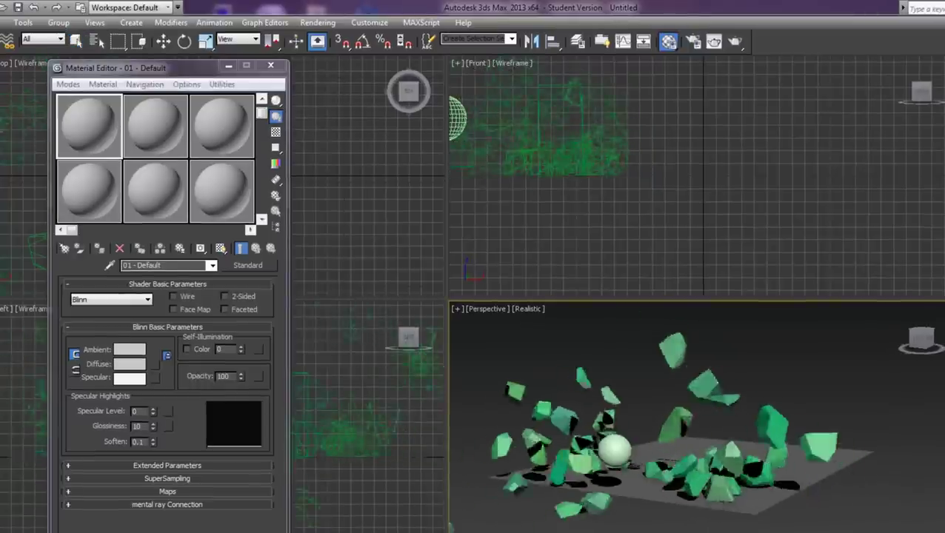
pyautogui.press('q')
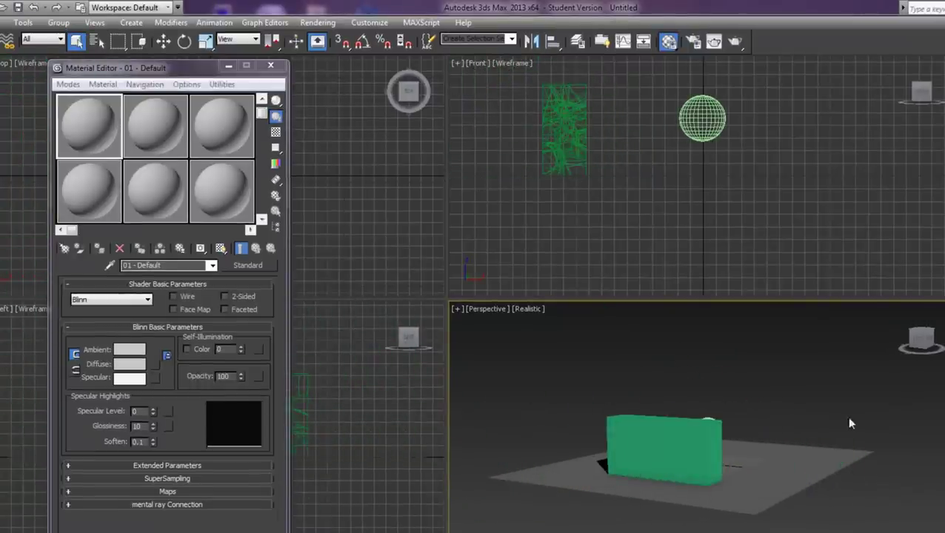
pyautogui.moveTo(608, 72); pyautogui.dragTo(523, 179)
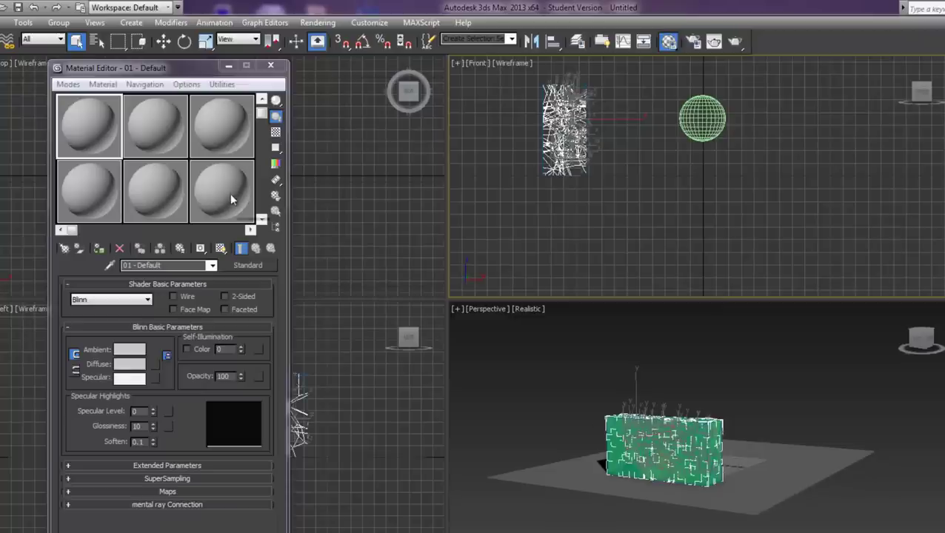
pyautogui.click(77, 130)
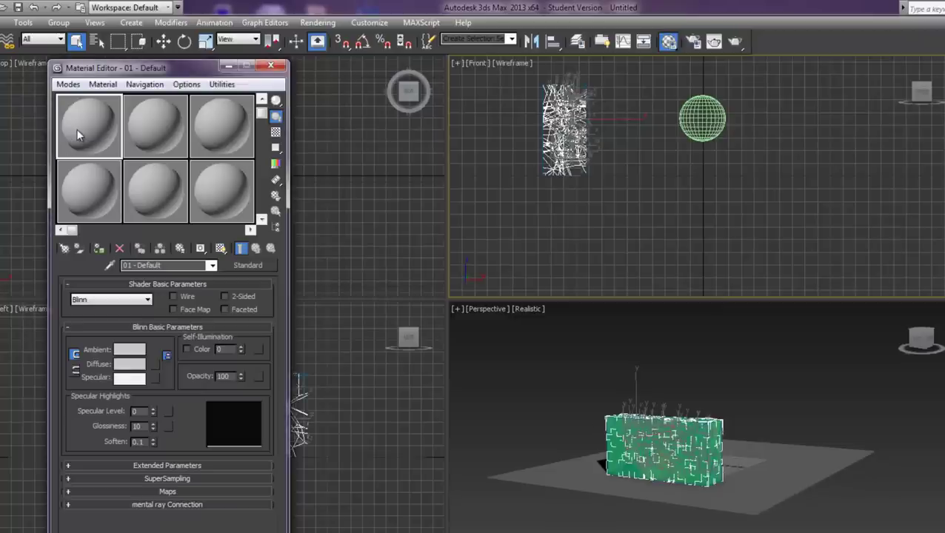
# Step: Drag the first material onto the wall and turn on its checkered sample background
pyautogui.moveTo(74, 128); pyautogui.dragTo(117, 128)
pyautogui.moveTo(538, 176); pyautogui.dragTo(567, 92)
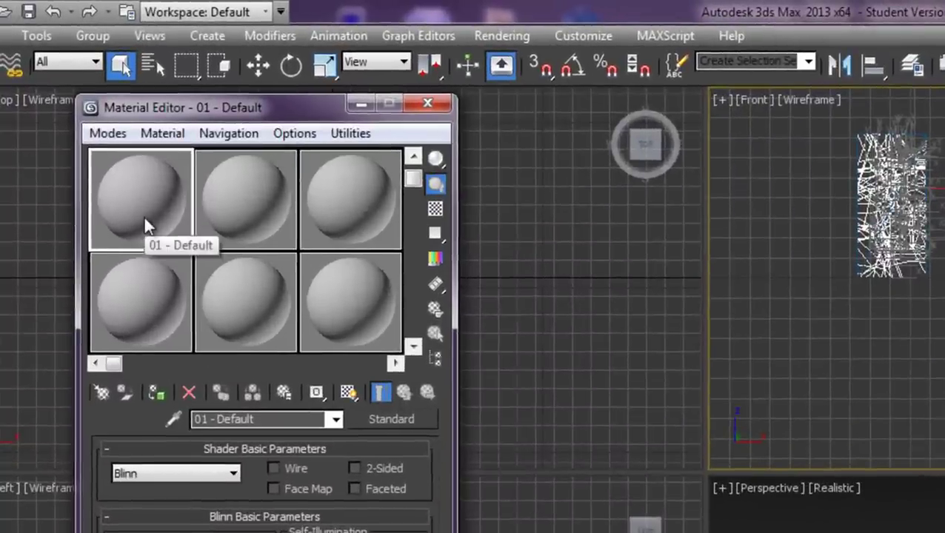
pyautogui.click(436, 210)
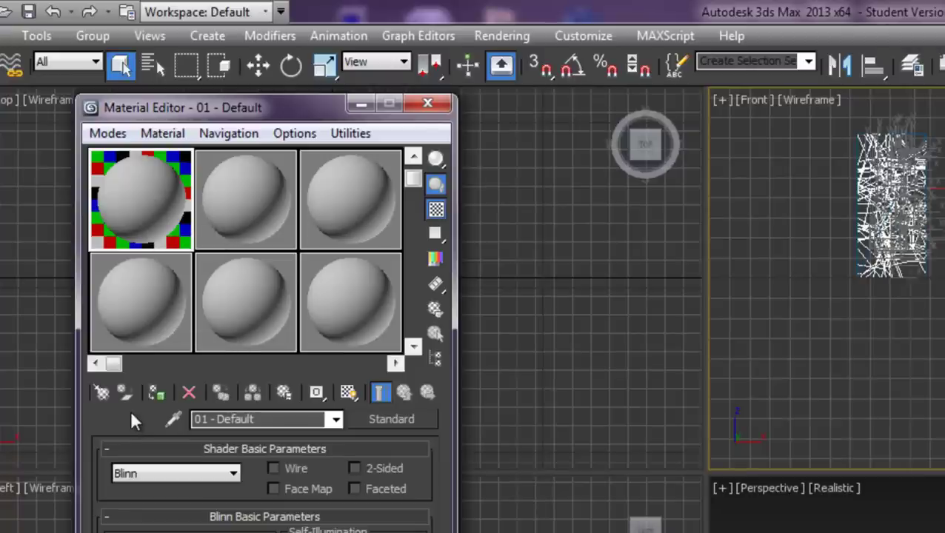
# Step: Open the Material/Map Browser and scroll down to the V-Ray Adv 2.30.01 materials
pyautogui.click(392, 419)
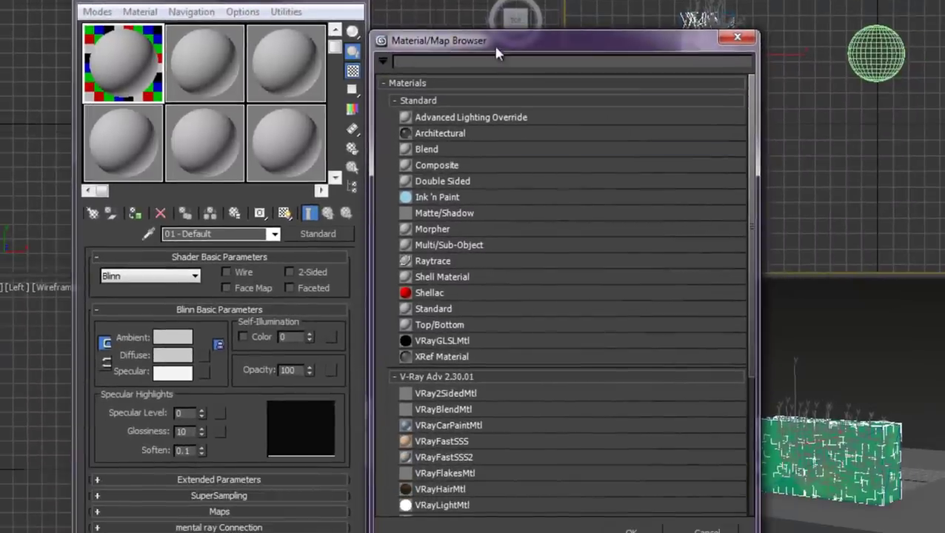
pyautogui.moveTo(494, 43); pyautogui.dragTo(563, 34)
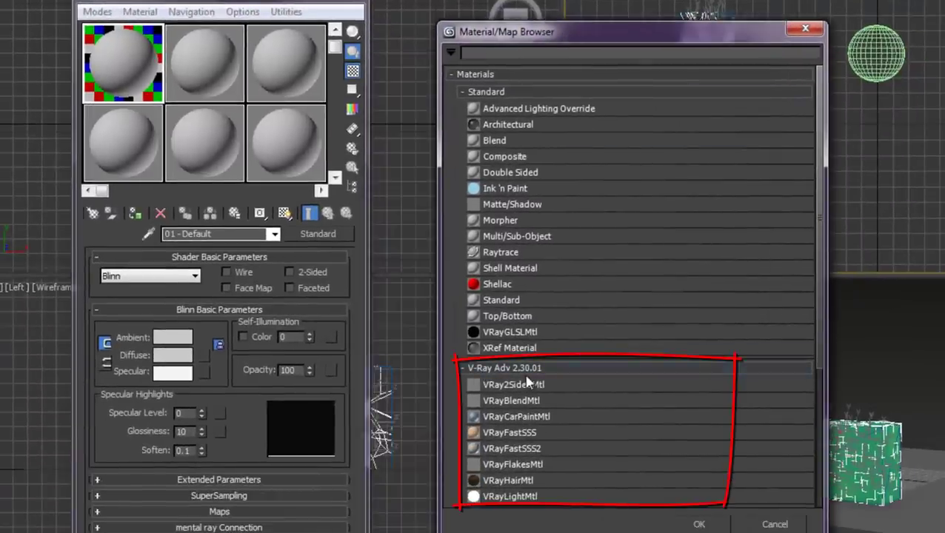
pyautogui.scroll(-1, 808, 384)
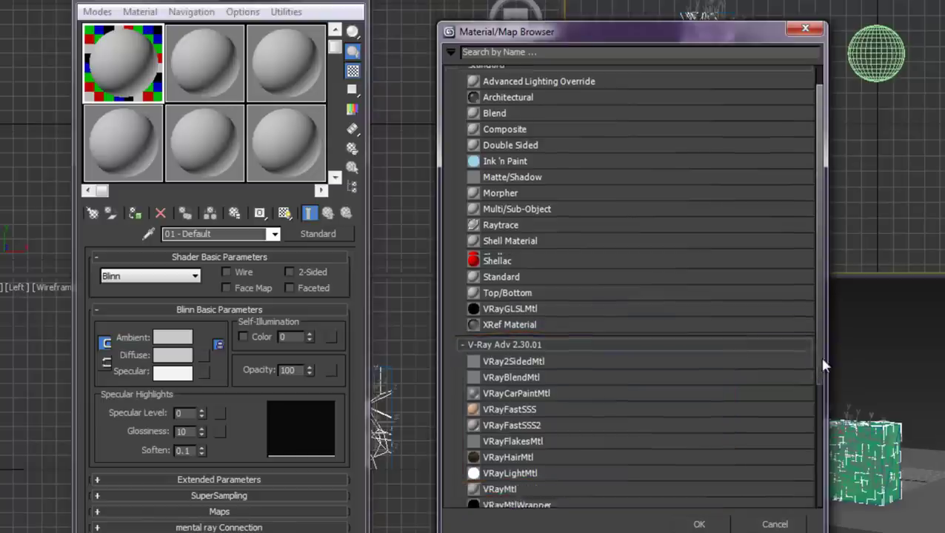
pyautogui.scroll(-2, 815, 415)
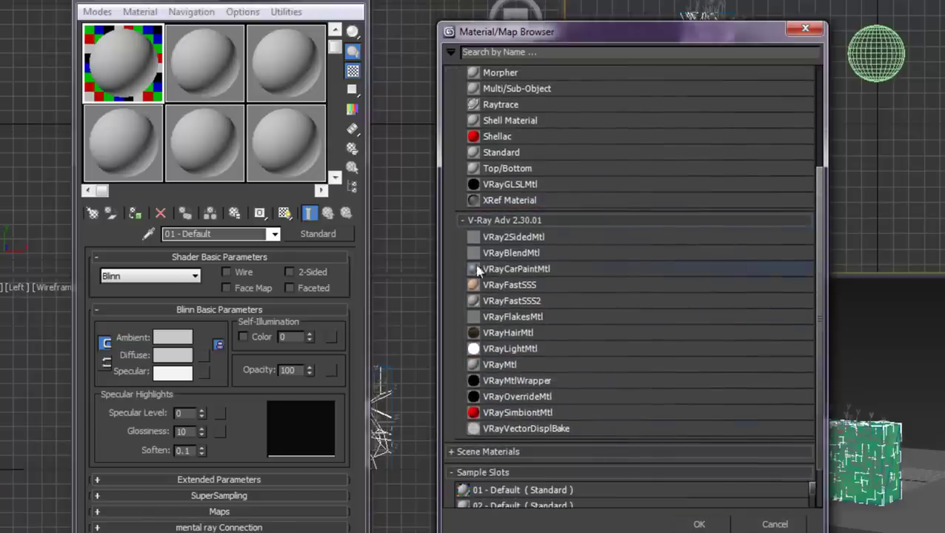
# Step: Convert slot 1 to a VRayMtl with light-blue diffuse and assign it to the selected wall pieces
pyautogui.click(498, 367)
pyautogui.doubleClick(497, 370)
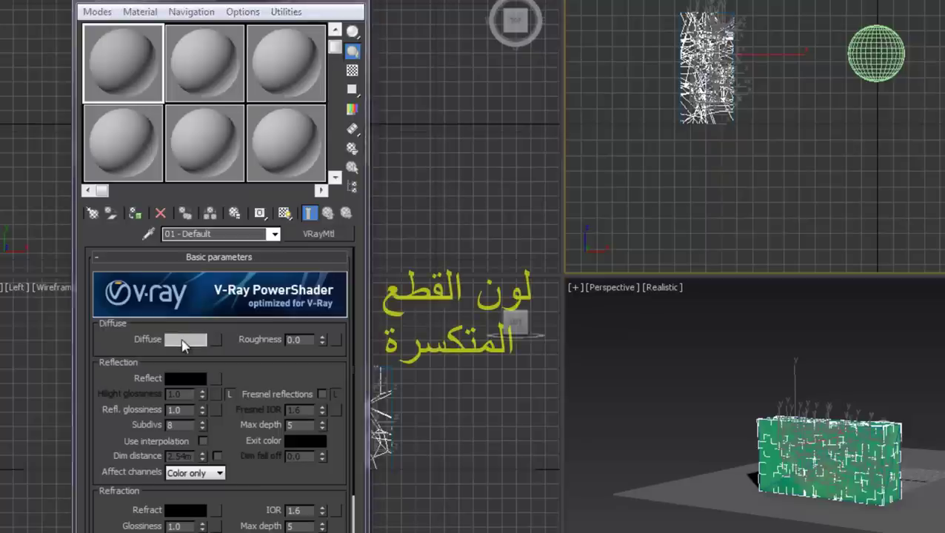
pyautogui.click(186, 339)
pyautogui.moveTo(345, 57); pyautogui.dragTo(345, 25)
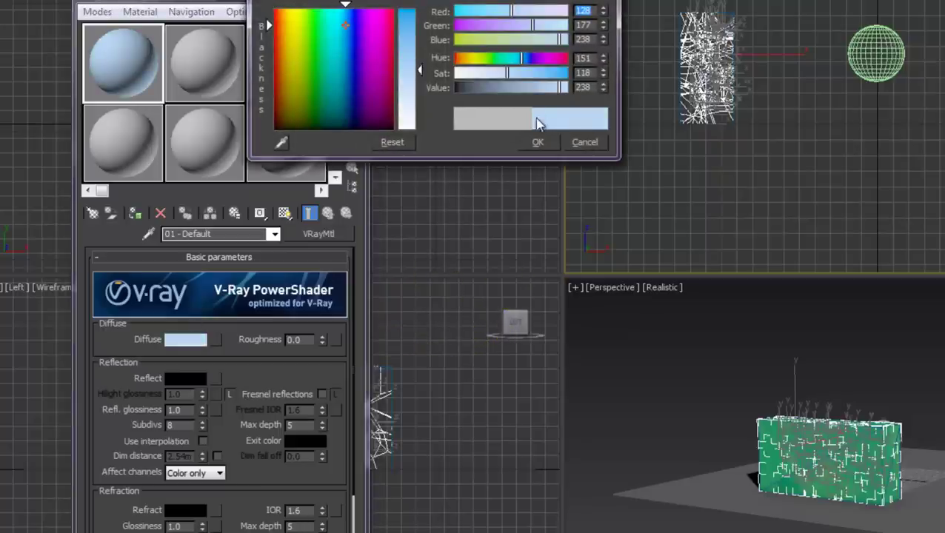
pyautogui.click(538, 144)
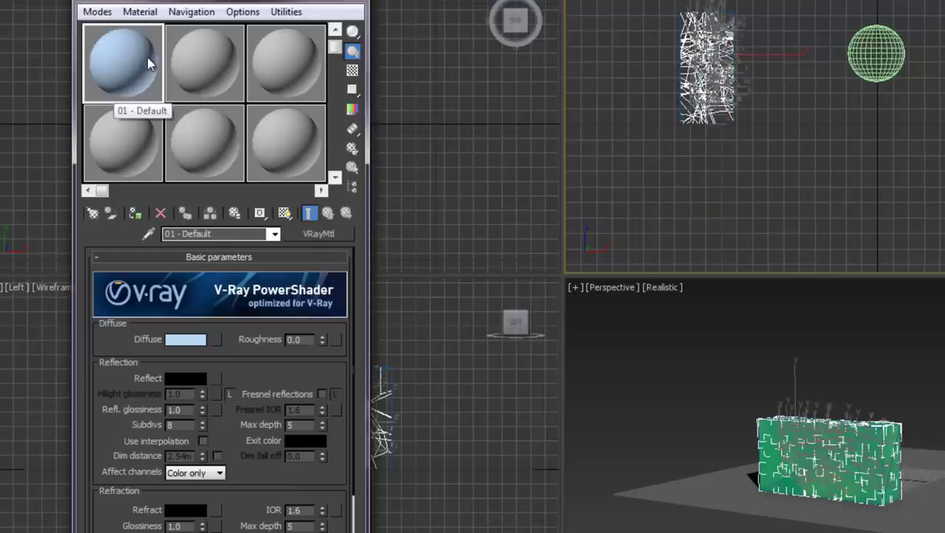
pyautogui.moveTo(117, 63)
pyautogui.mouseDown()
pyautogui.moveTo(843, 442)
pyautogui.moveTo(837, 417)
pyautogui.mouseUp()
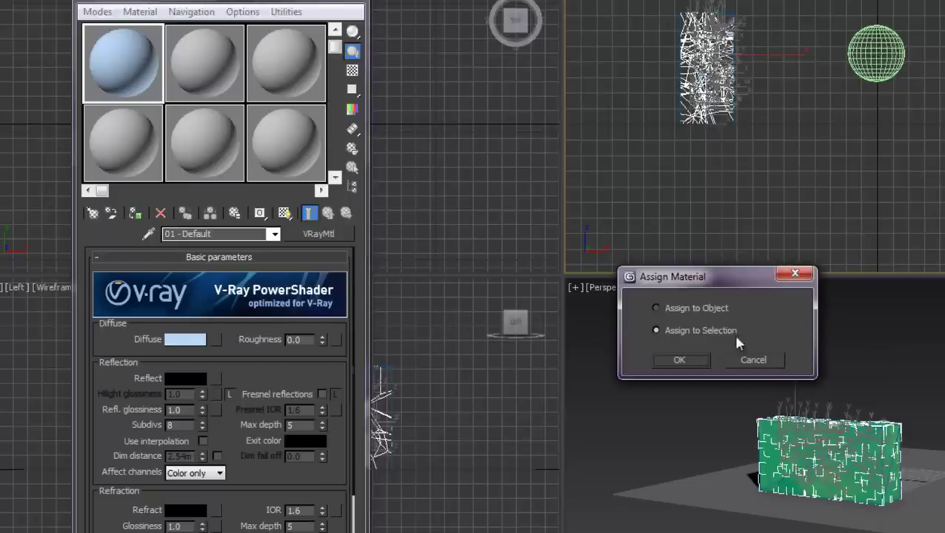
pyautogui.click(686, 359)
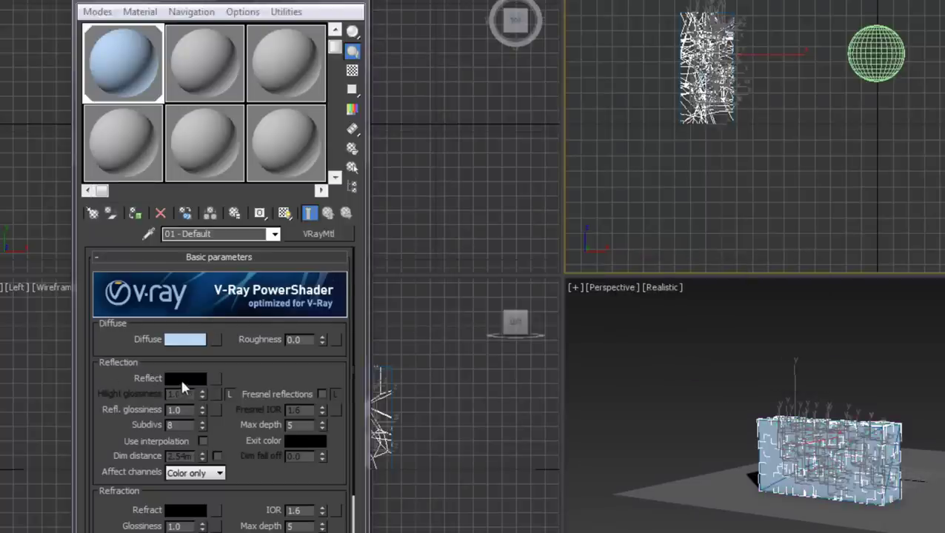
# Step: Give the VRayMtl a grey Reflect colour and a dark grey Refract colour
pyautogui.click(191, 379)
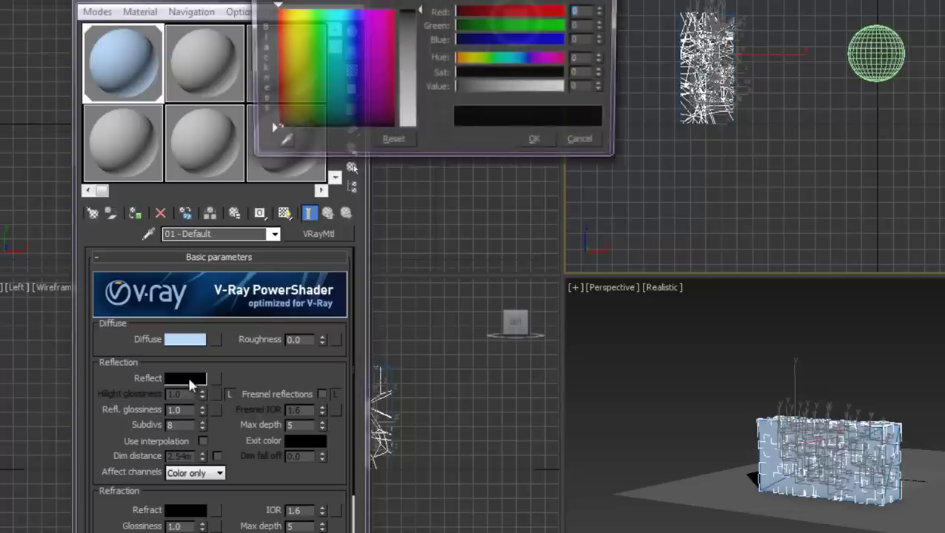
pyautogui.moveTo(411, 9); pyautogui.dragTo(411, 43)
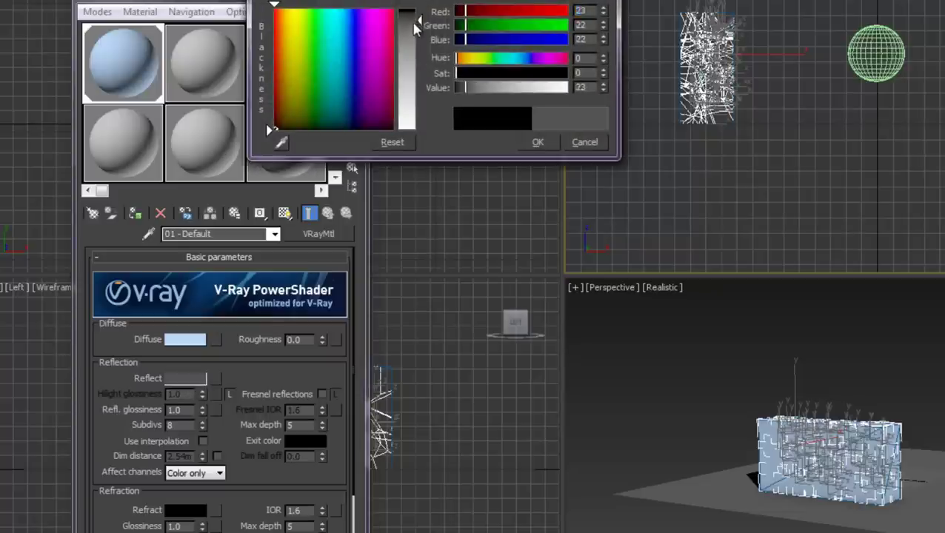
pyautogui.click(534, 143)
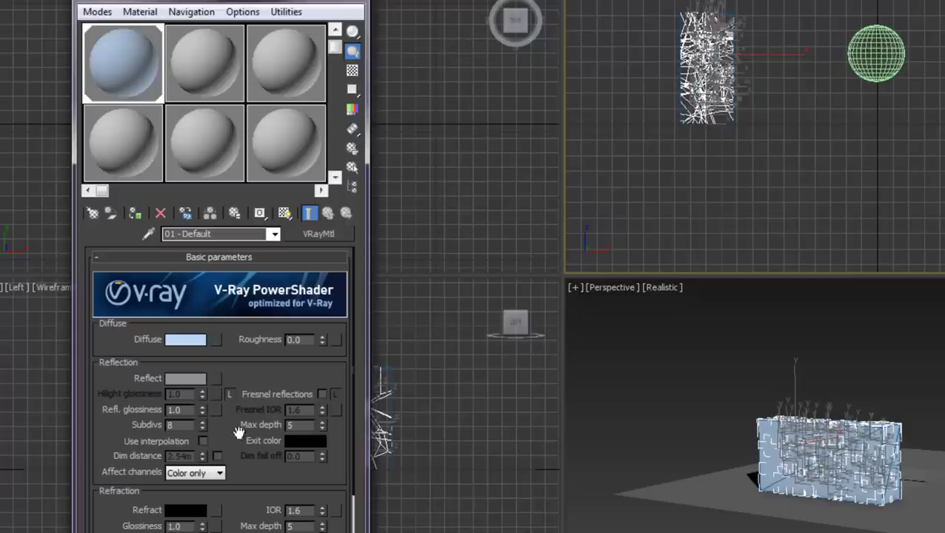
pyautogui.click(185, 510)
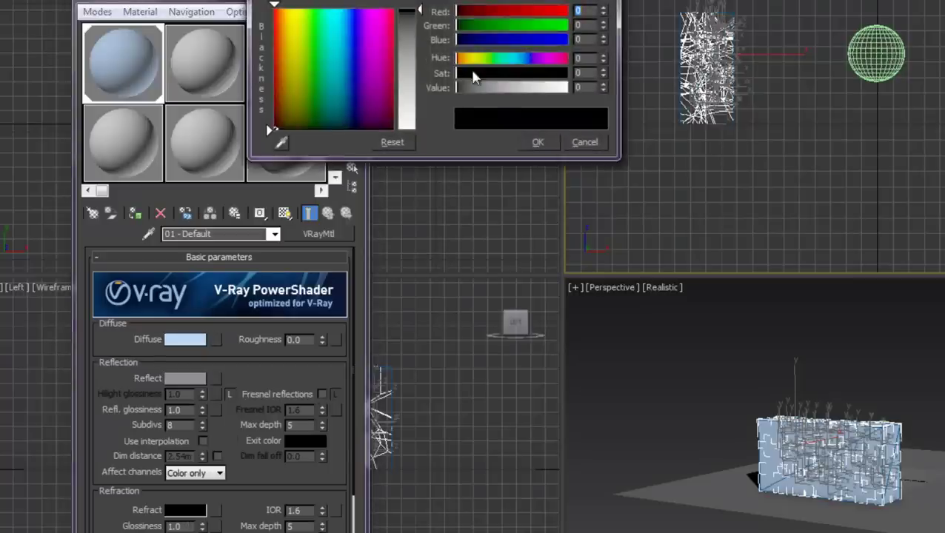
pyautogui.moveTo(407, 21)
pyautogui.mouseDown()
pyautogui.moveTo(402, 57)
pyautogui.moveTo(401, 40)
pyautogui.mouseUp()
pyautogui.click(539, 141)
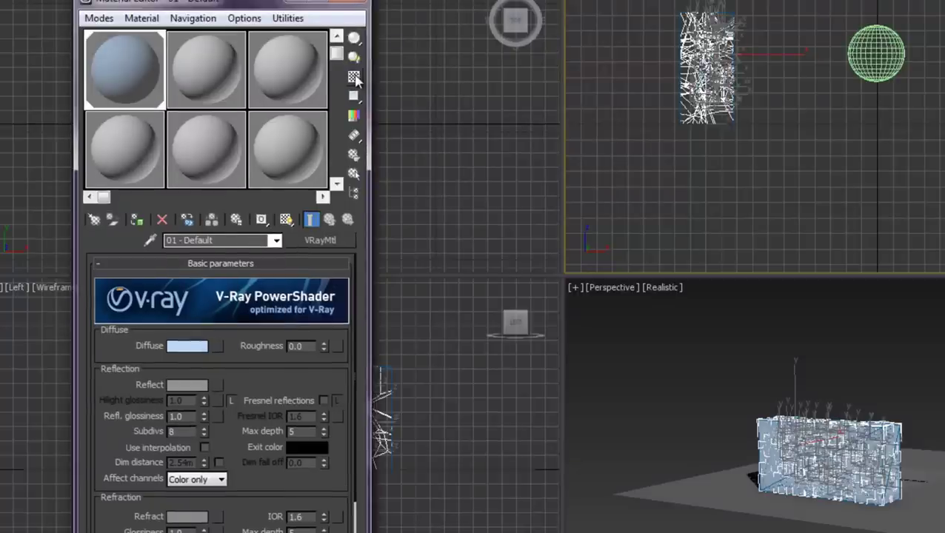
# Step: Turn on the checkered preview background and raise Reflect to a lighter mid grey (about 146)
pyautogui.click(355, 78)
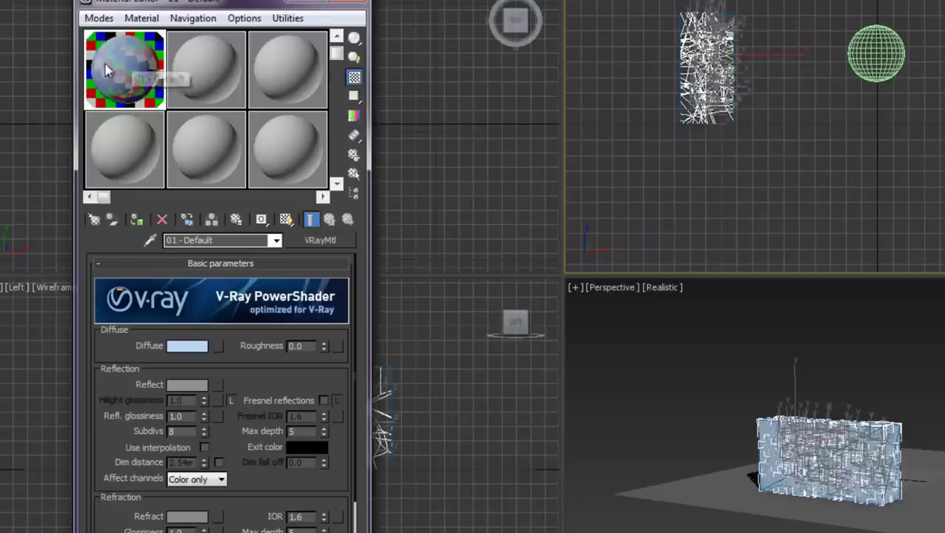
pyautogui.click(186, 385)
pyautogui.moveTo(409, 49); pyautogui.dragTo(406, 104)
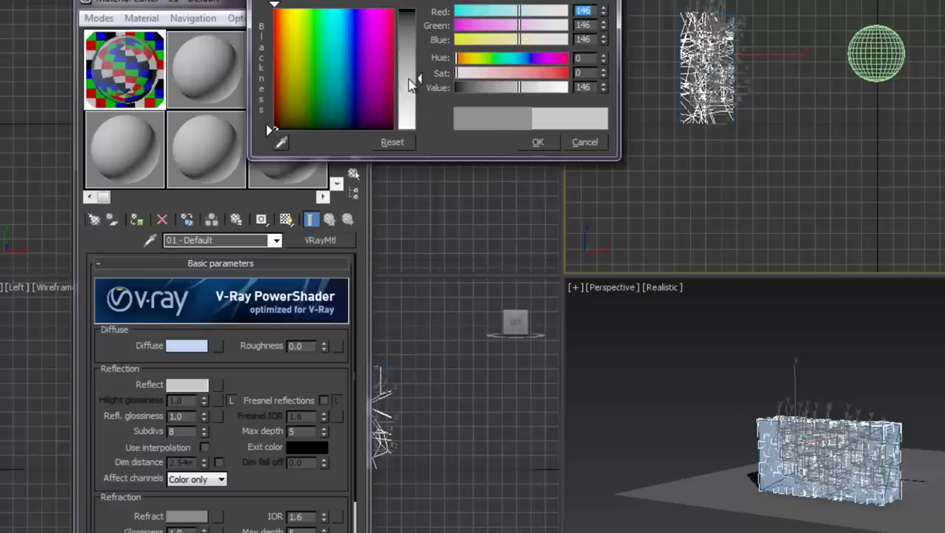
pyautogui.click(543, 144)
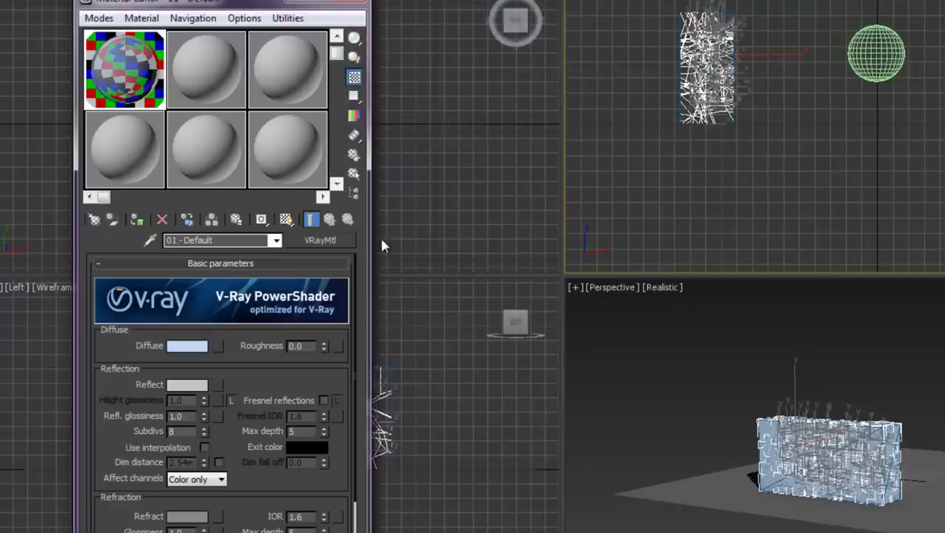
# Step: Close the Material Editor and frame the wall, sphere and floor in the Perspective view
pyautogui.click(350, 3)
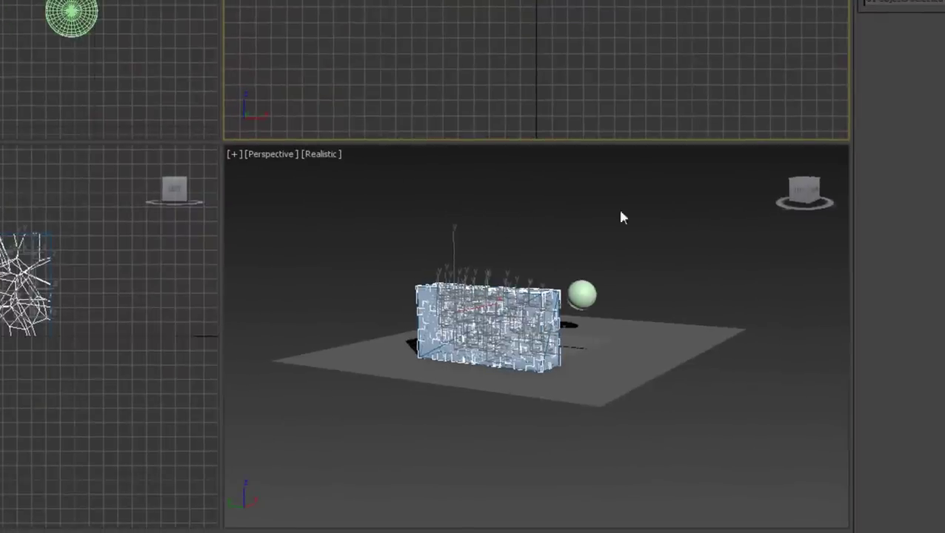
pyautogui.click(745, 198)
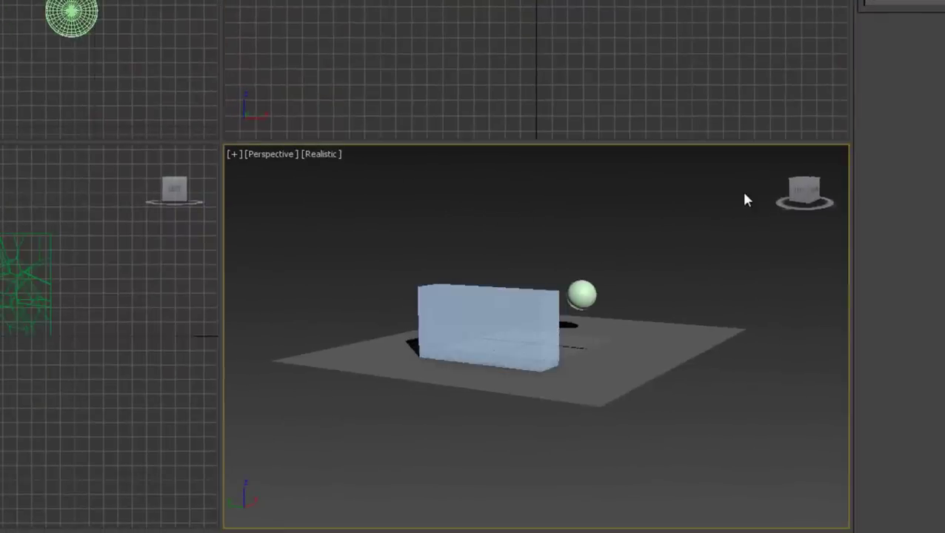
pyautogui.press('c')
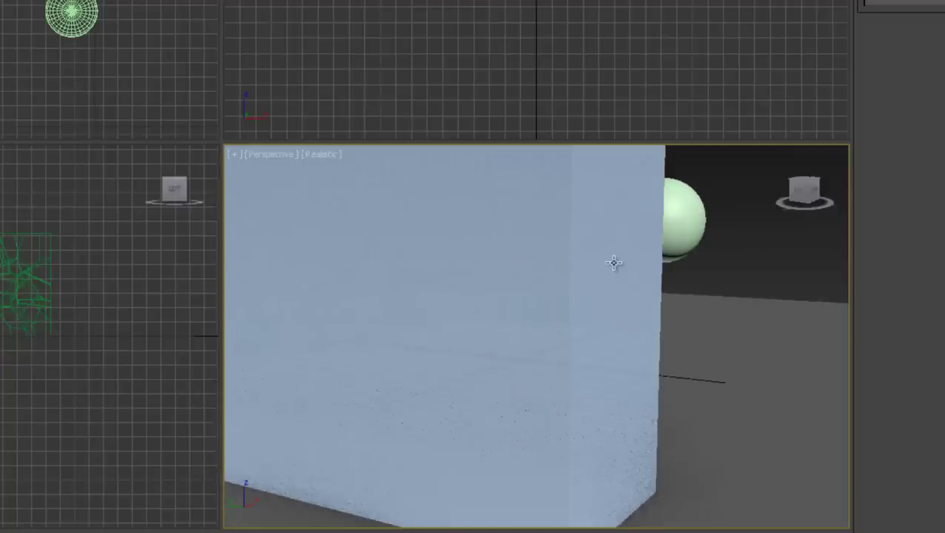
pyautogui.scroll(-3, 565, 311)
pyautogui.scroll(-2, 569, 311)
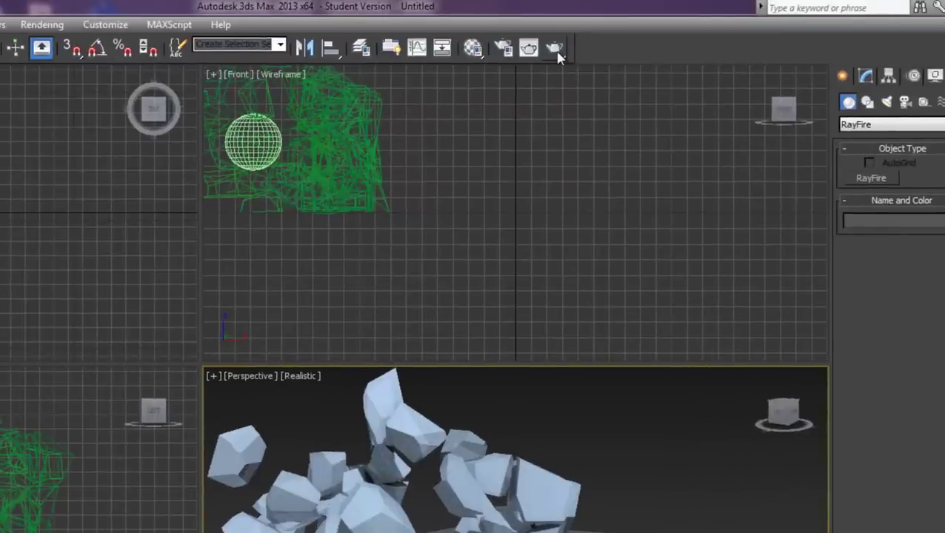
# Step: Dismiss the no-output-file warning and set Render Setup Time Output to Single
pyautogui.click(557, 53)
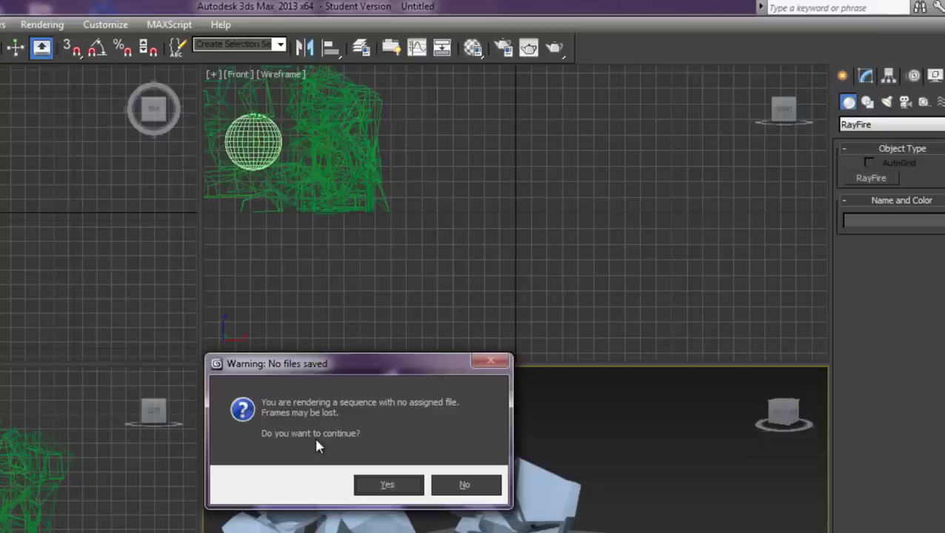
pyautogui.click(465, 487)
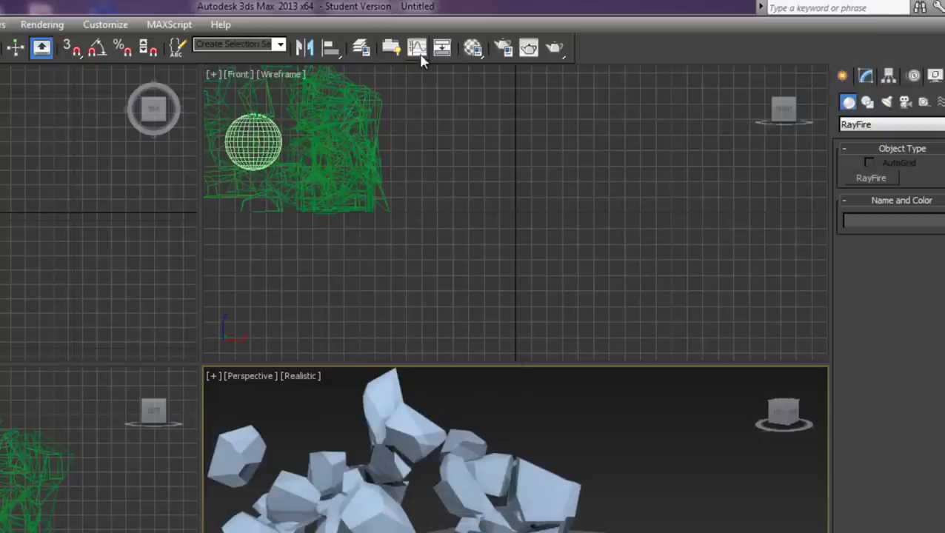
pyautogui.click(506, 49)
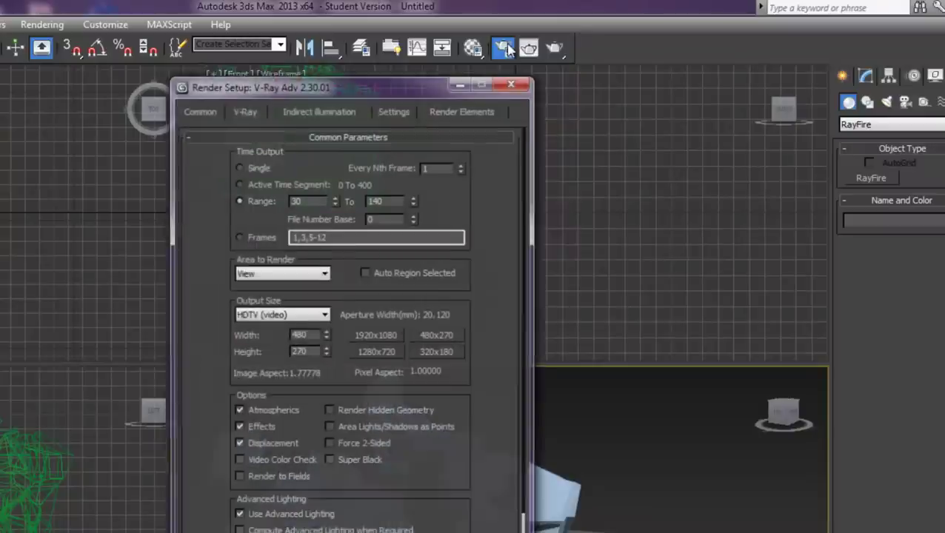
pyautogui.click(239, 166)
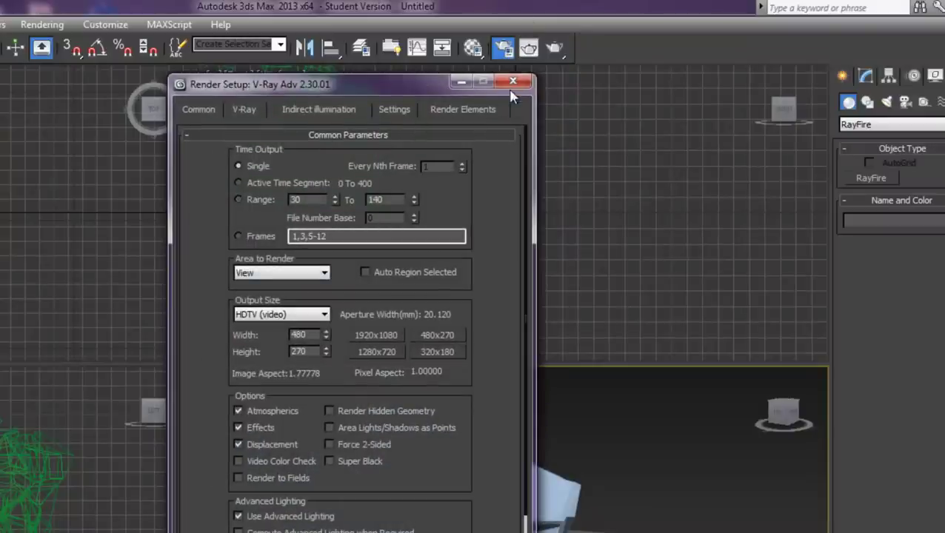
pyautogui.click(512, 81)
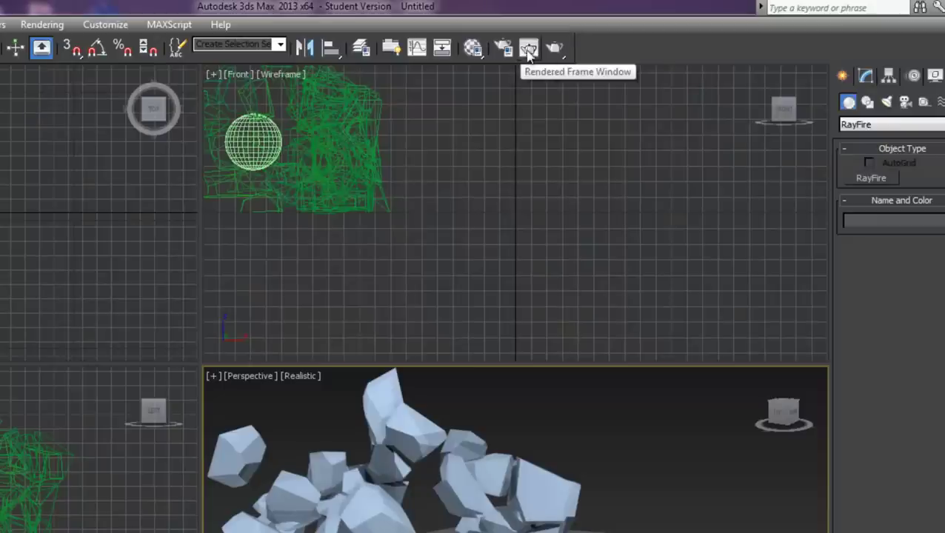
# Step: Test-render frame 47 of the shattered wall and close the frame window
pyautogui.click(554, 47)
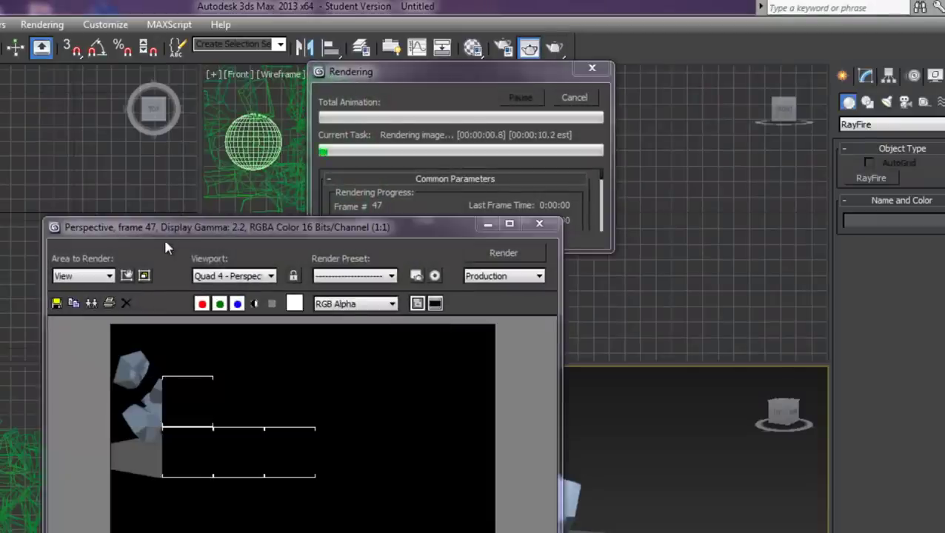
pyautogui.moveTo(159, 220); pyautogui.dragTo(146, 199)
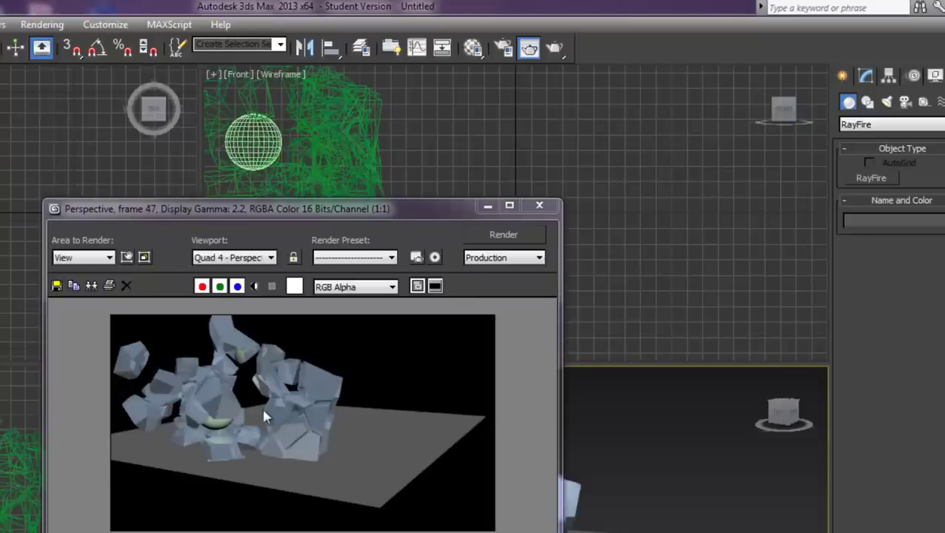
pyautogui.click(539, 208)
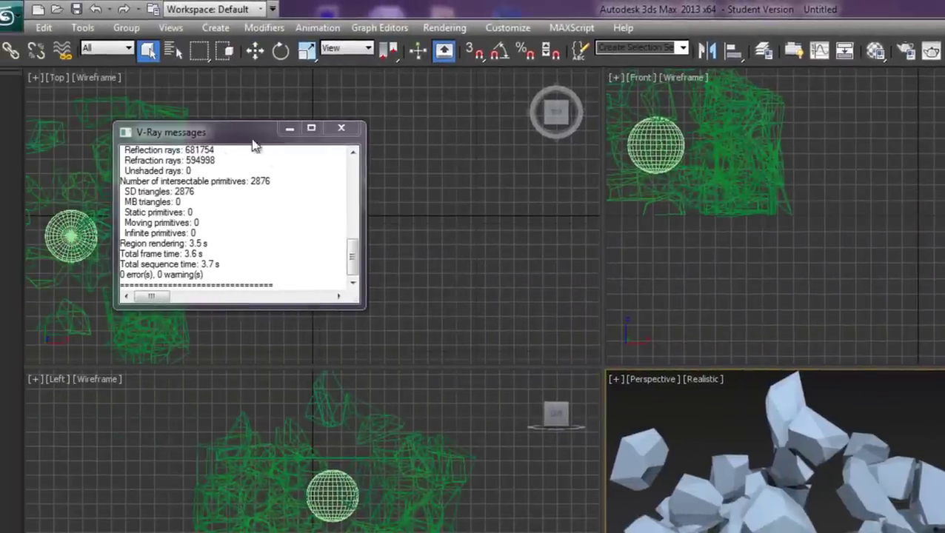
# Step: Close the V-Ray messages window, then zoom and pan the Top view onto the debris cluster
pyautogui.click(341, 127)
pyautogui.click(269, 171)
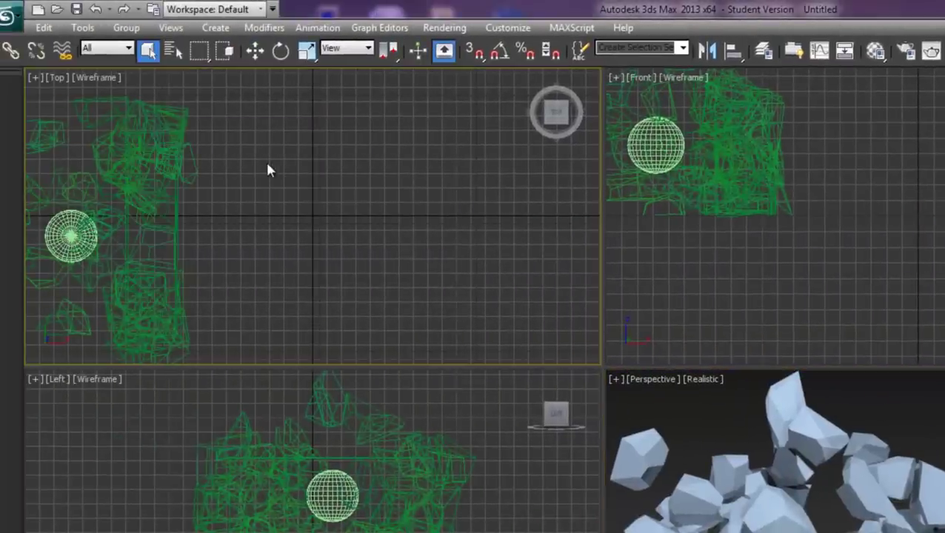
pyautogui.scroll(-3, 266, 169)
pyautogui.moveTo(249, 182); pyautogui.dragTo(316, 183, button='middle')
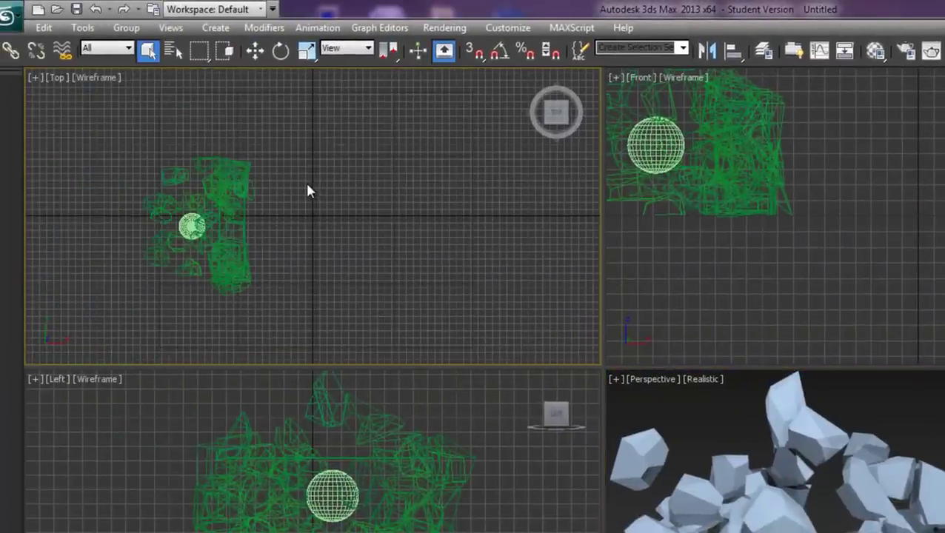
pyautogui.scroll(-2, 309, 191)
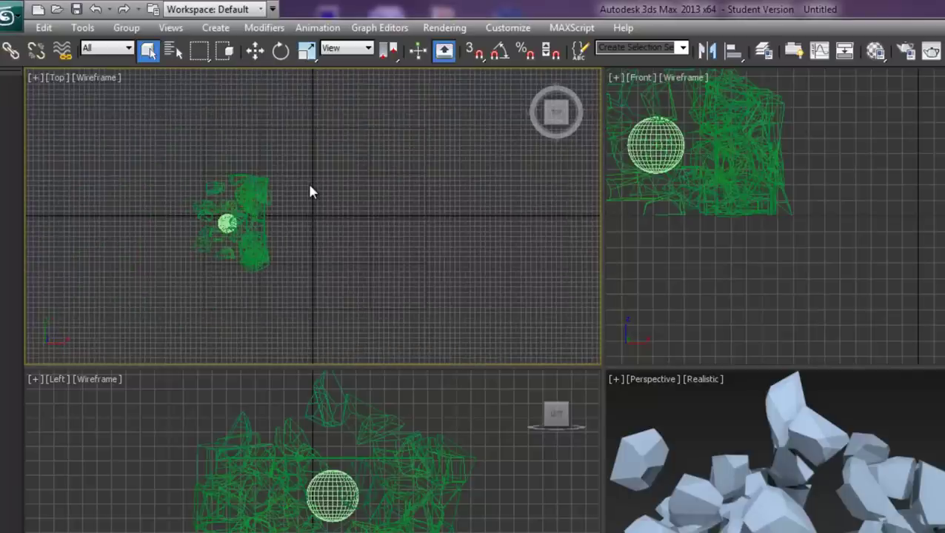
pyautogui.moveTo(310, 186); pyautogui.dragTo(309, 188, button='middle')
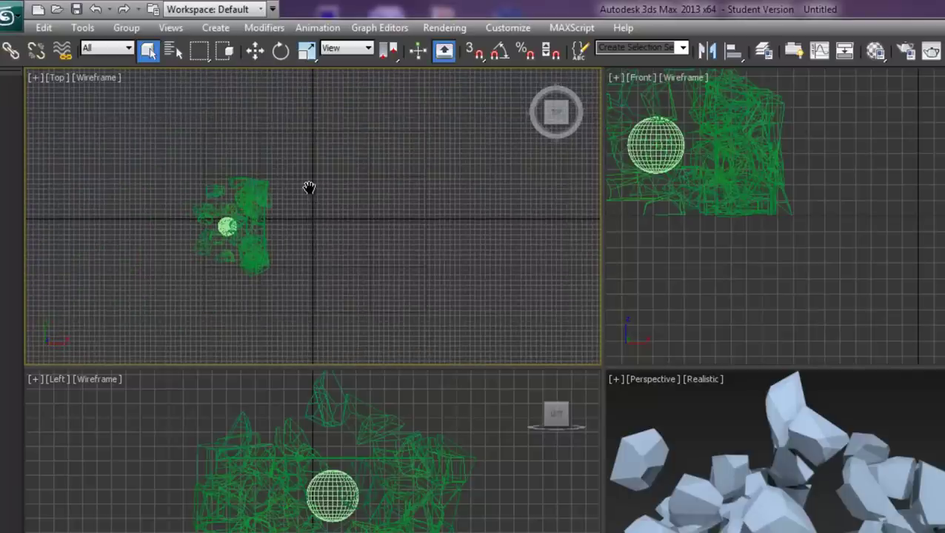
pyautogui.scroll(-2, 308, 188)
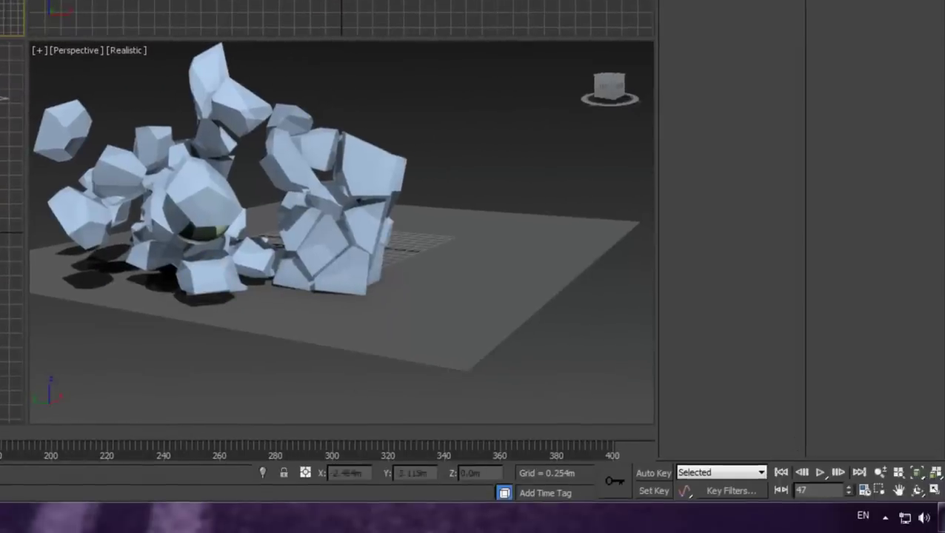
pyautogui.click(895, 495)
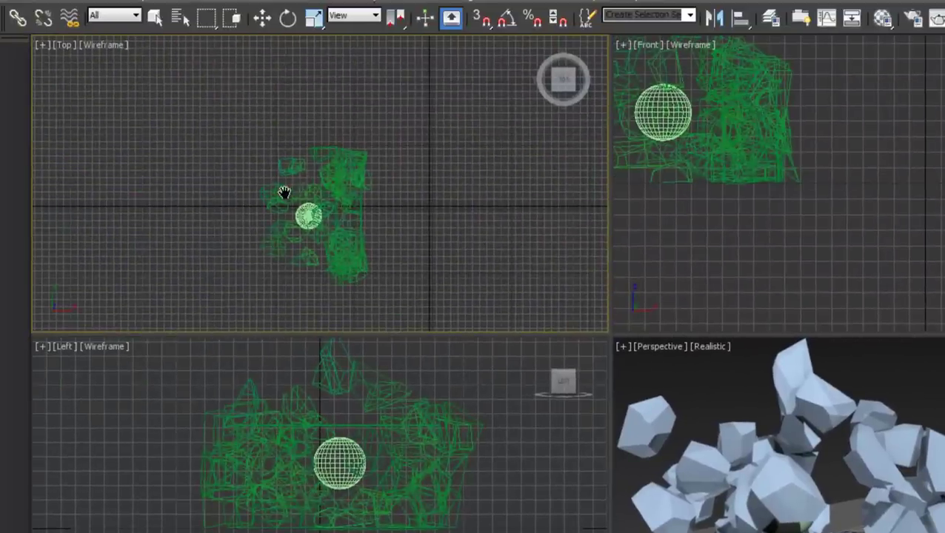
pyautogui.moveTo(284, 193); pyautogui.dragTo(279, 170)
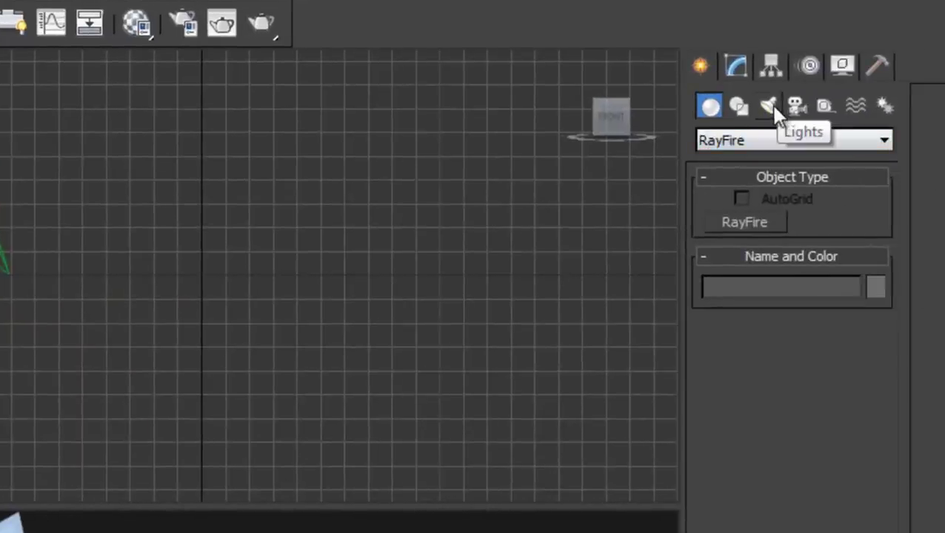
# Step: Create VRayLight001, a V-Ray plane light drawn over the debris
pyautogui.click(772, 107)
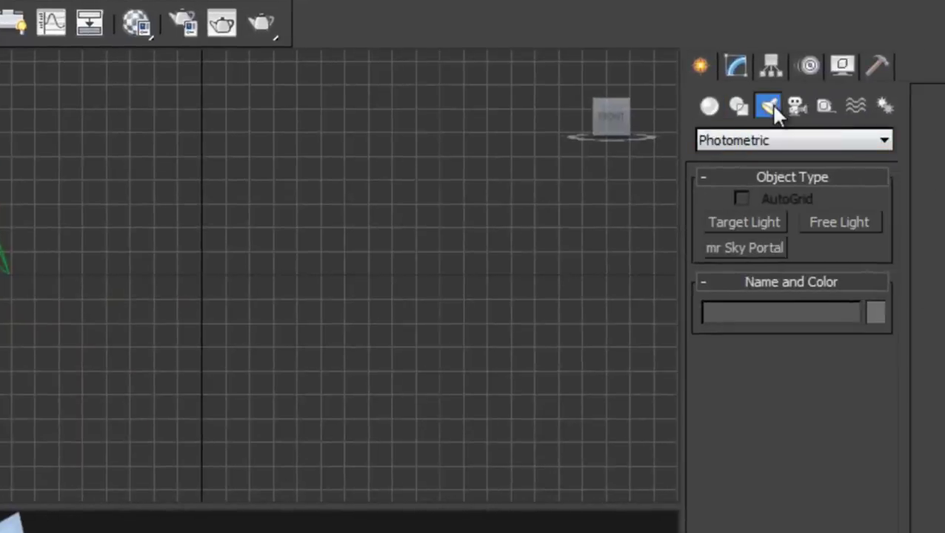
pyautogui.click(752, 141)
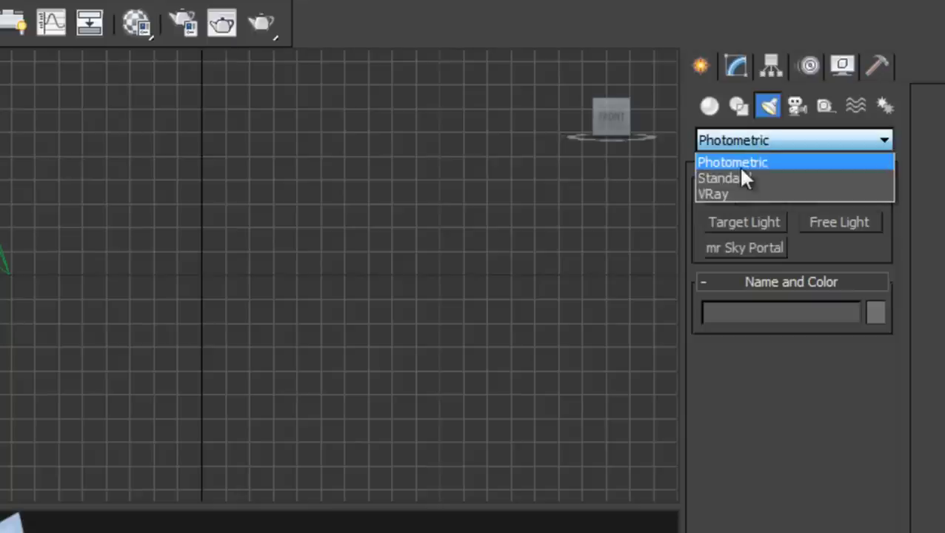
pyautogui.click(739, 195)
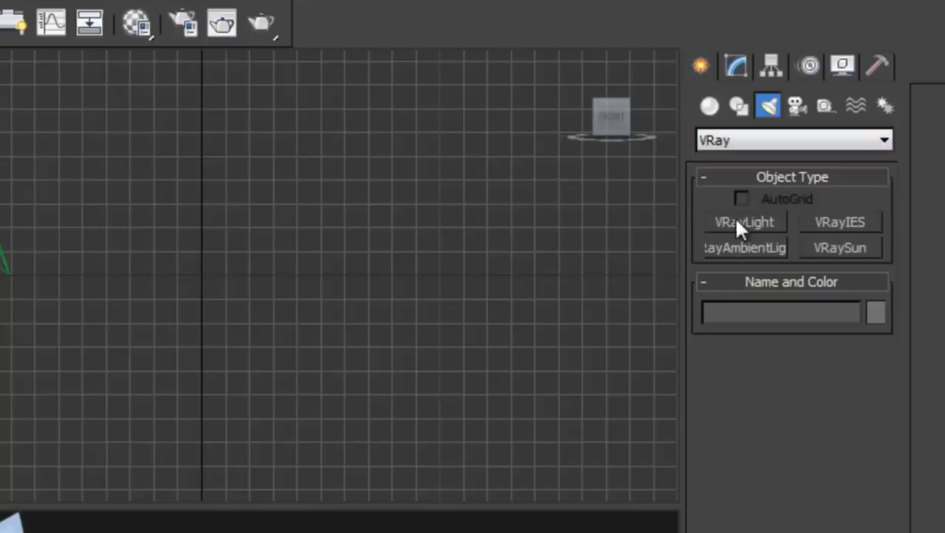
pyautogui.click(740, 223)
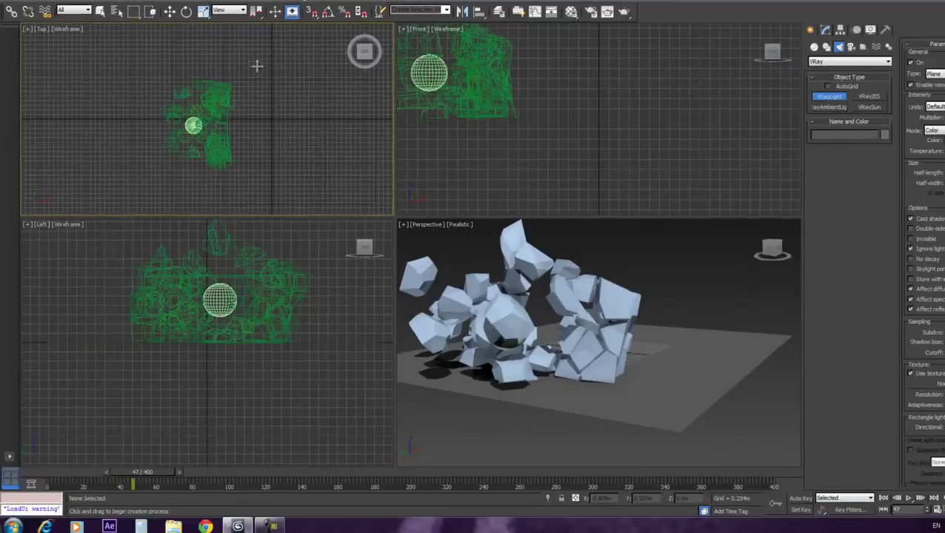
pyautogui.moveTo(184, 69); pyautogui.dragTo(154, 192)
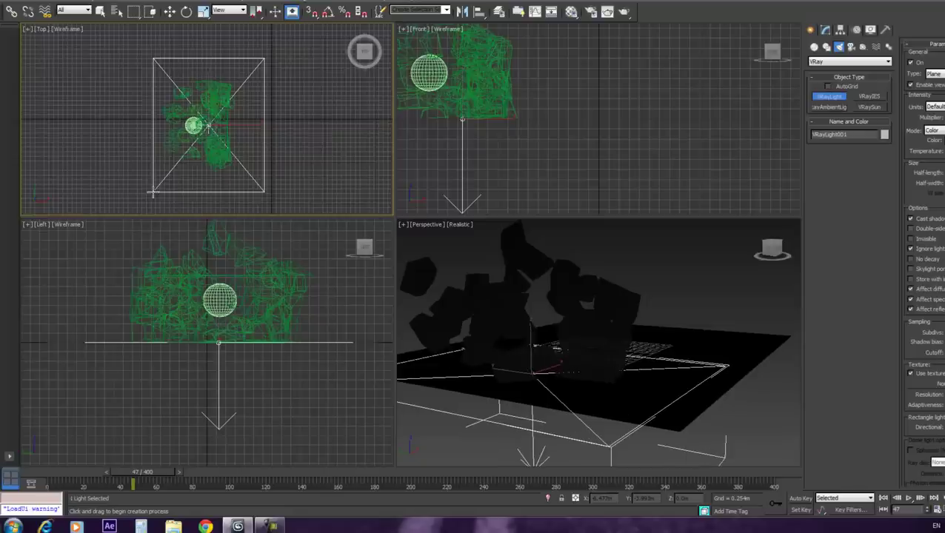
pyautogui.scroll(-2, 522, 148)
pyautogui.rightClick(537, 143)
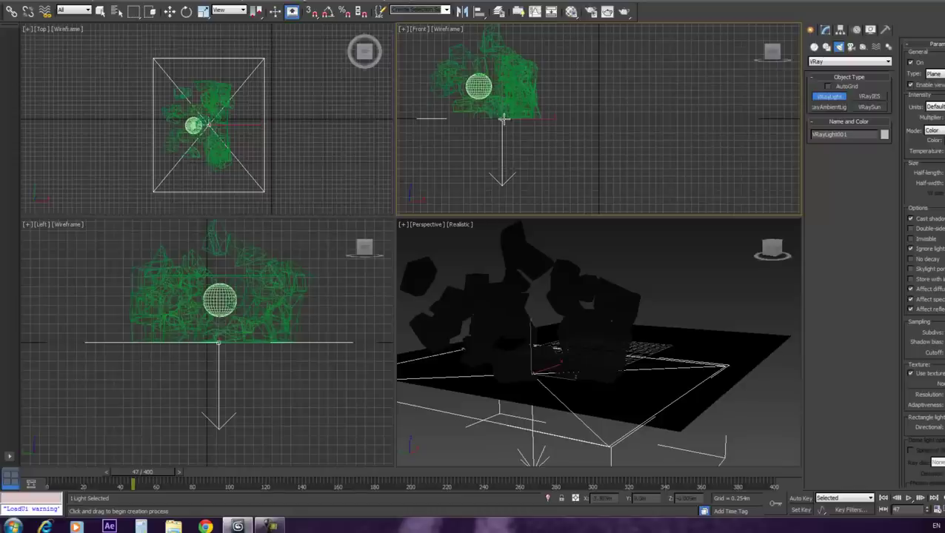
# Step: Move VRayLight001 left along X above the debris, then deselect it
pyautogui.press('w')
pyautogui.click(169, 11)
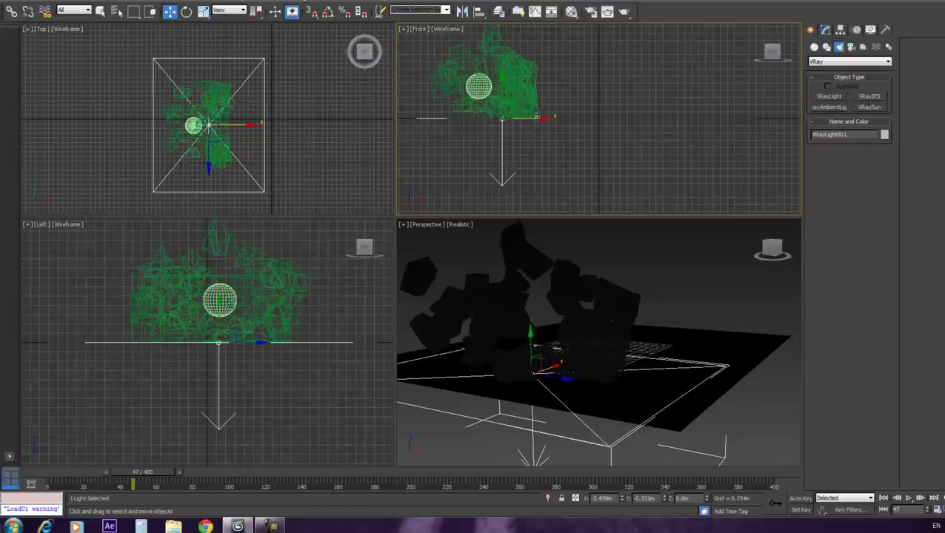
pyautogui.moveTo(545, 119)
pyautogui.mouseDown()
pyautogui.moveTo(525, 118)
pyautogui.moveTo(483, 70)
pyautogui.moveTo(482, 25)
pyautogui.mouseUp()
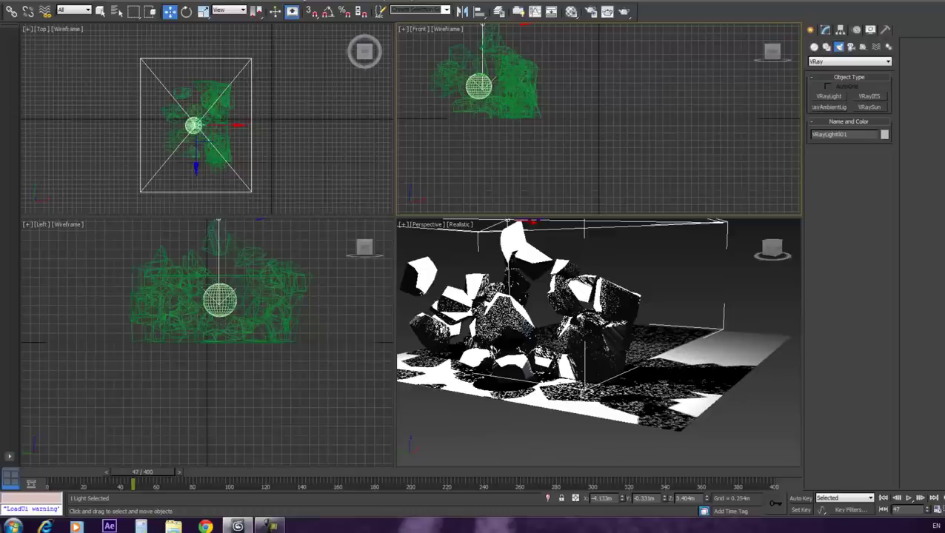
pyautogui.click(659, 258)
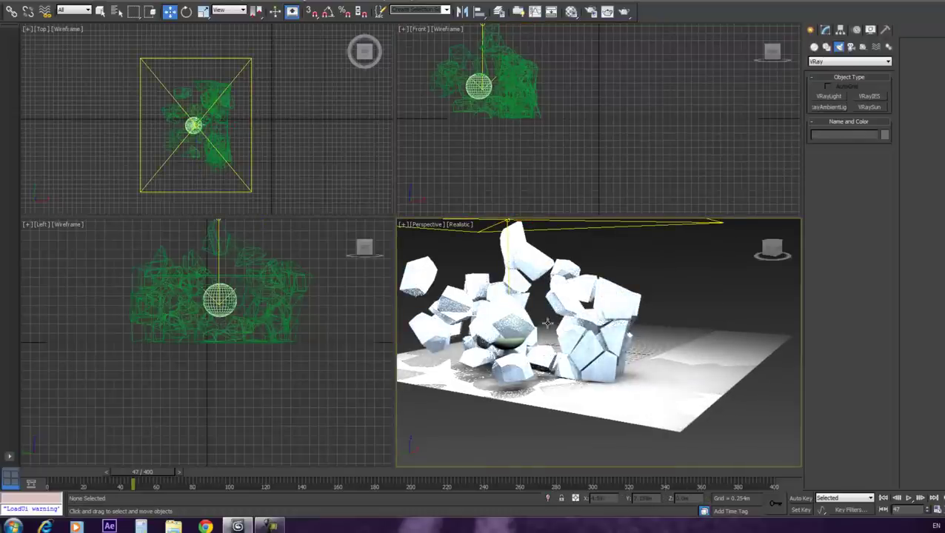
# Step: Test-render frame 47 with the plane light, close the render windows, and select the VRayLight
pyautogui.click(624, 12)
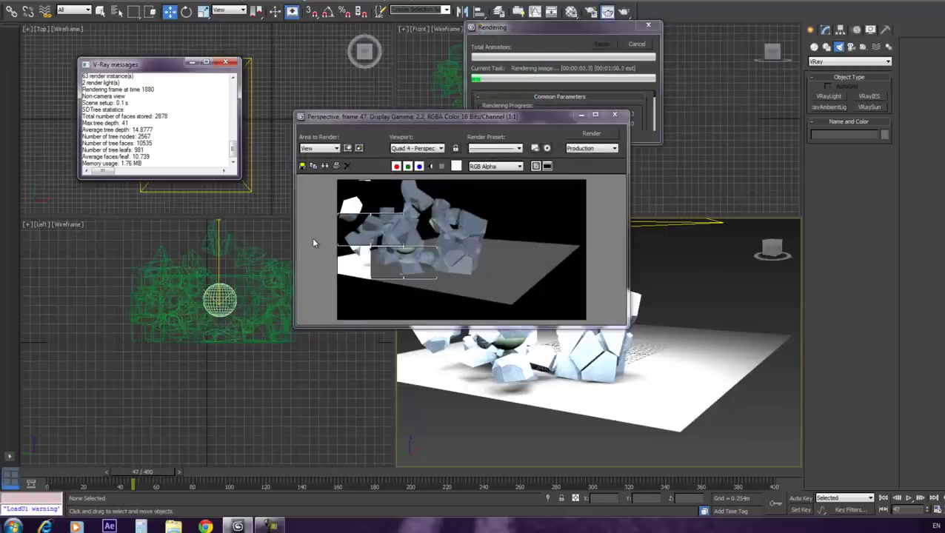
pyautogui.click(616, 117)
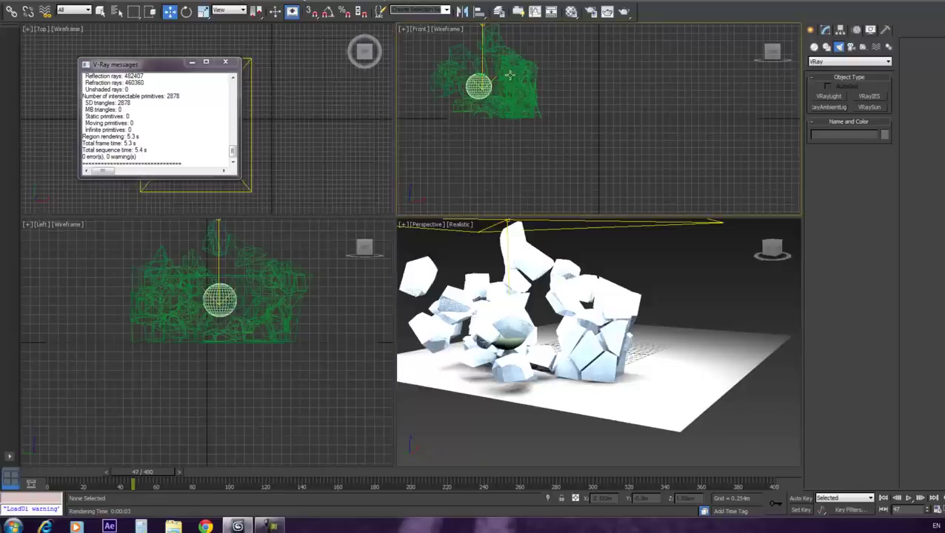
pyautogui.scroll(-2, 518, 93)
pyautogui.scroll(-2, 527, 95)
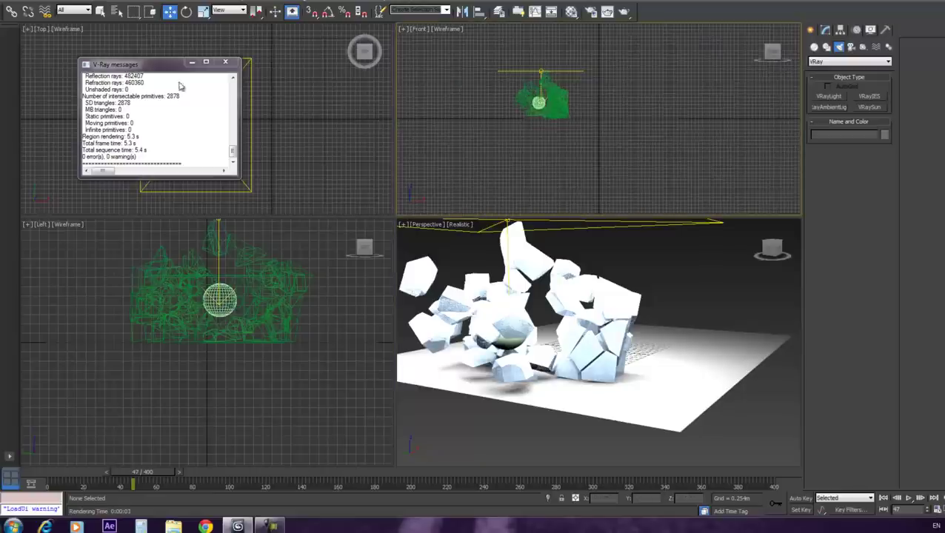
pyautogui.click(225, 62)
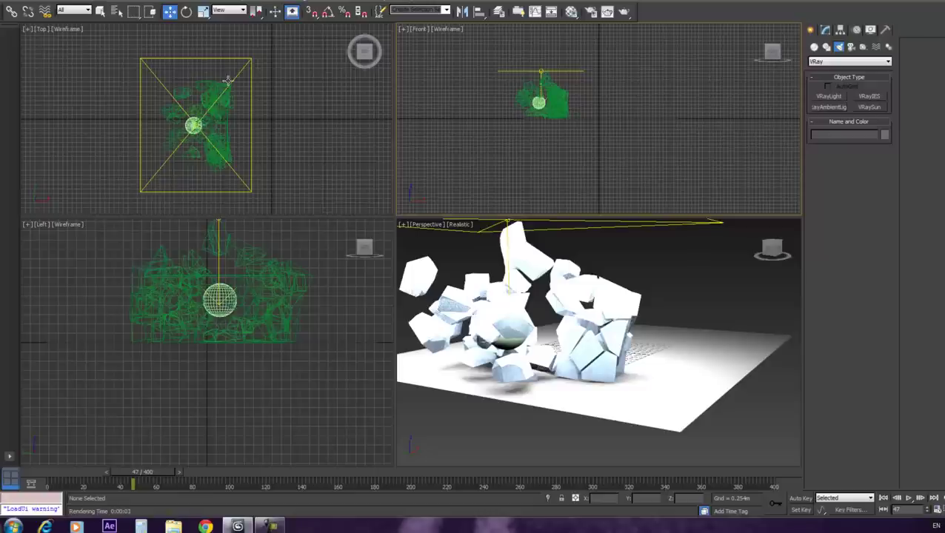
pyautogui.click(215, 58)
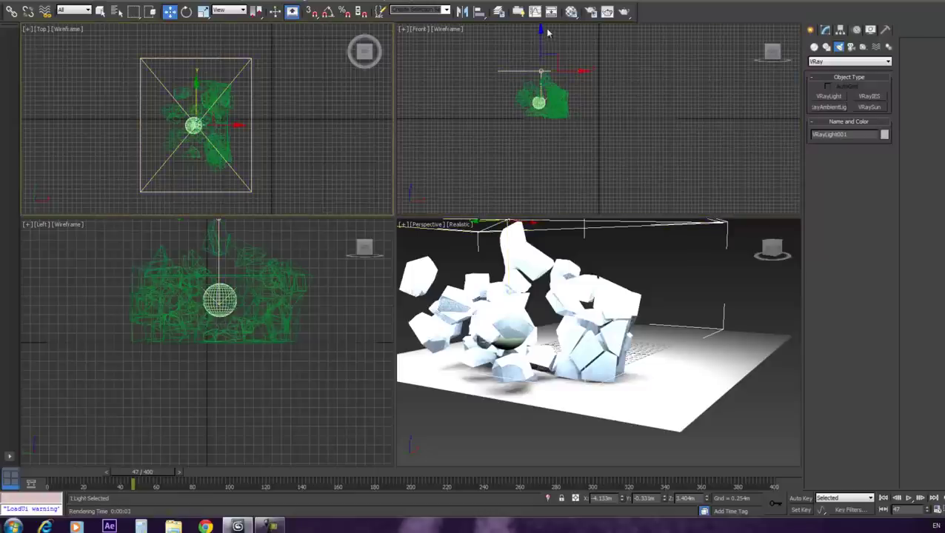
# Step: Raise VRayLight001 higher along Y in the Front view
pyautogui.click(600, 61)
pyautogui.moveTo(602, 59); pyautogui.dragTo(607, 132, button='middle')
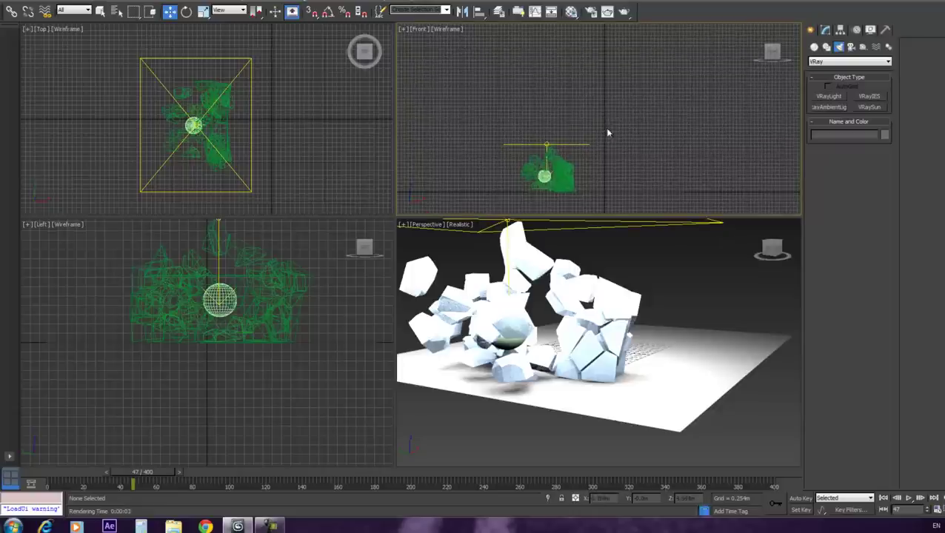
pyautogui.click(547, 143)
pyautogui.moveTo(547, 144); pyautogui.dragTo(546, 42)
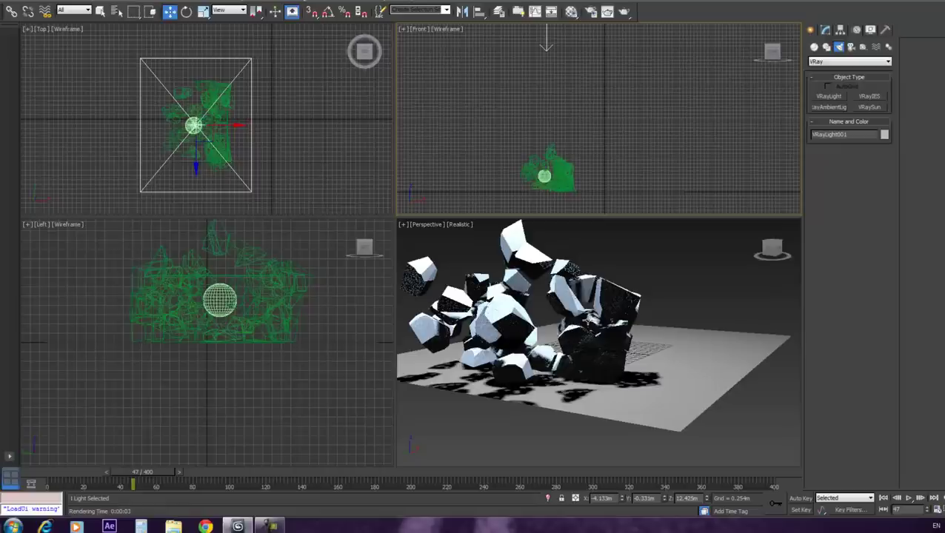
# Step: Test-render frame 47 with the raised light, close the frame window and deselect
pyautogui.click(627, 16)
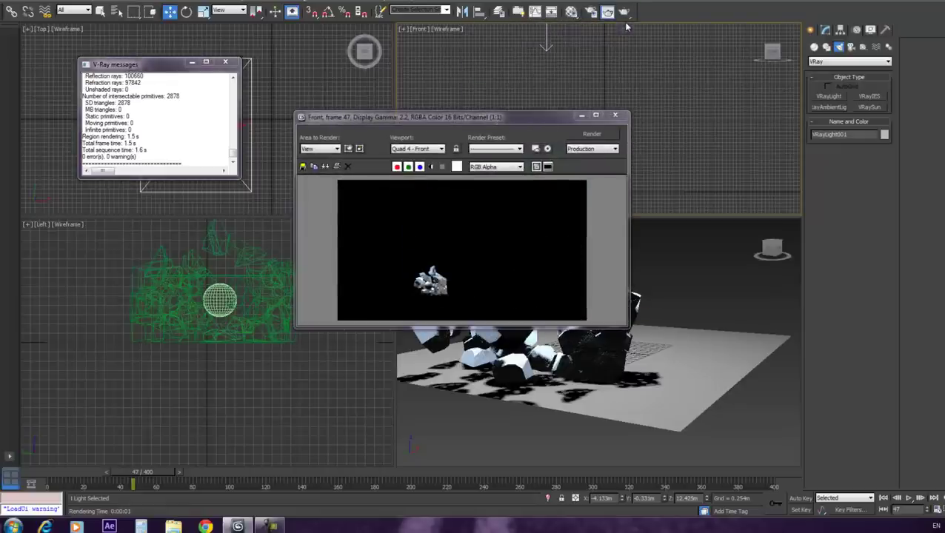
pyautogui.click(615, 115)
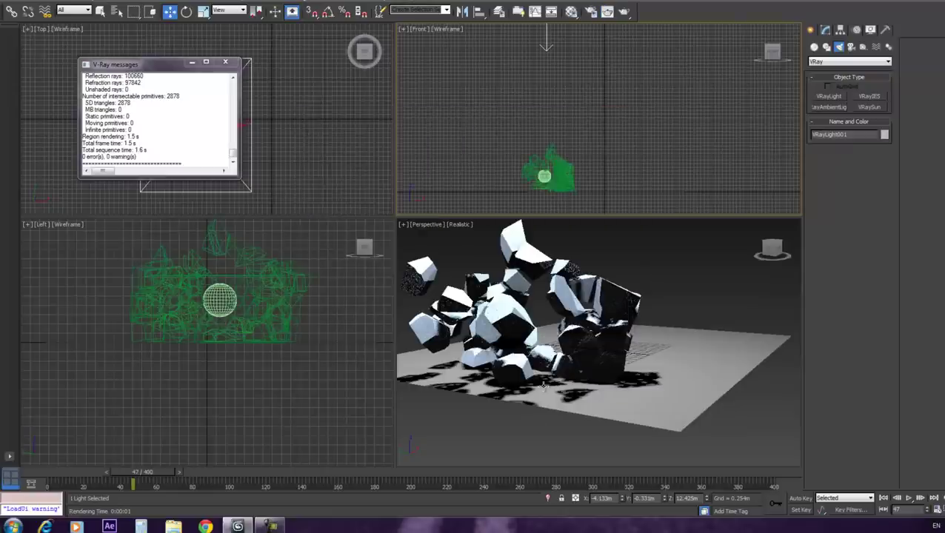
pyautogui.click(641, 266)
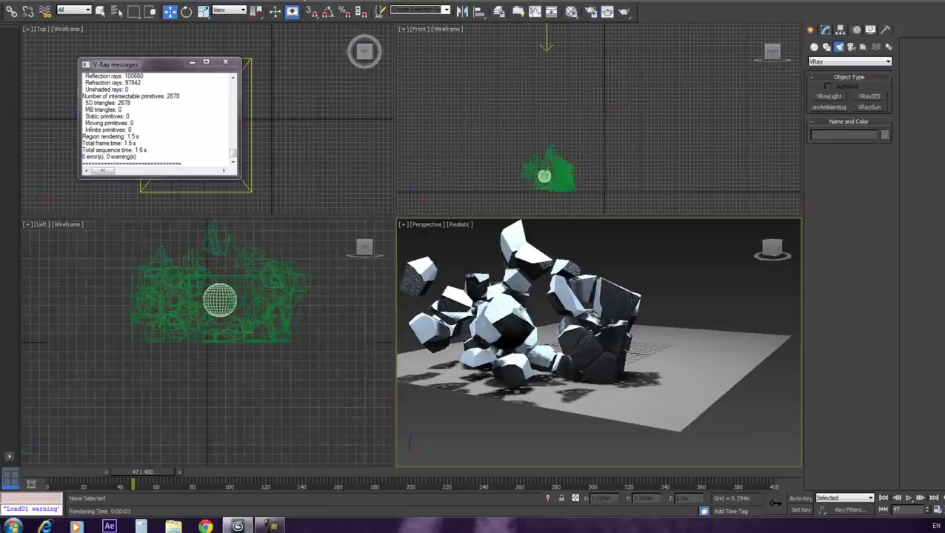
# Step: Render Perspective frame 47 with the new lighting, then close the frame buffer and V-Ray log
pyautogui.click(607, 12)
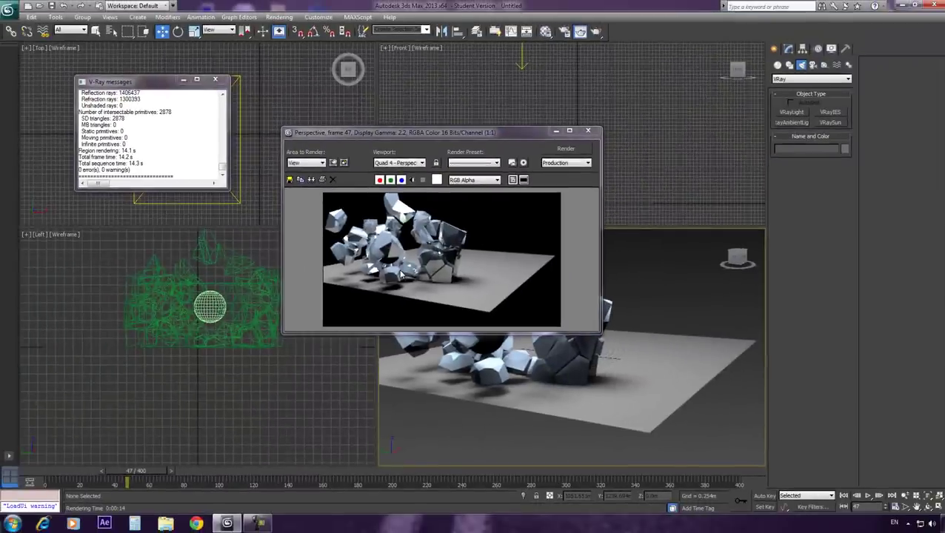
pyautogui.click(588, 130)
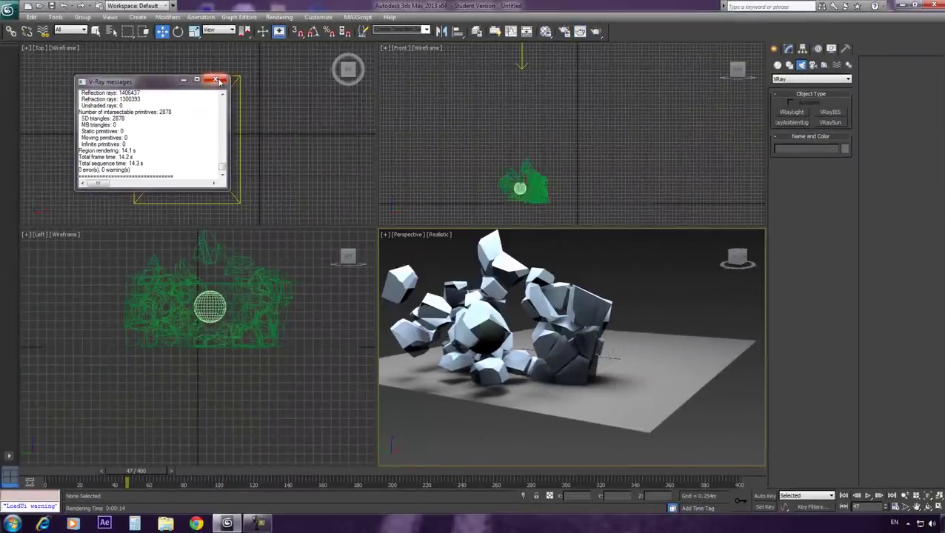
pyautogui.click(219, 81)
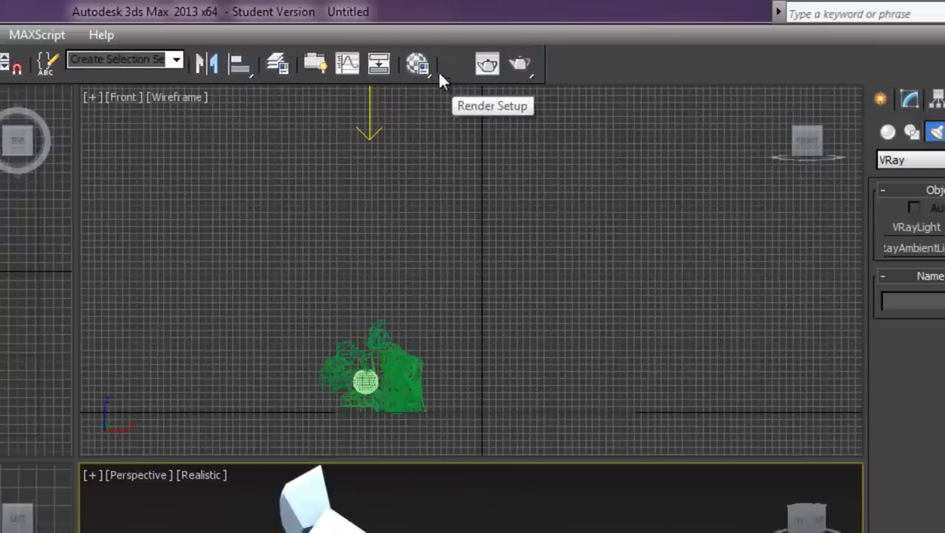
# Step: Set Time Output to range 30–140 at HDTV 1280x720 and start rendering
pyautogui.click(457, 65)
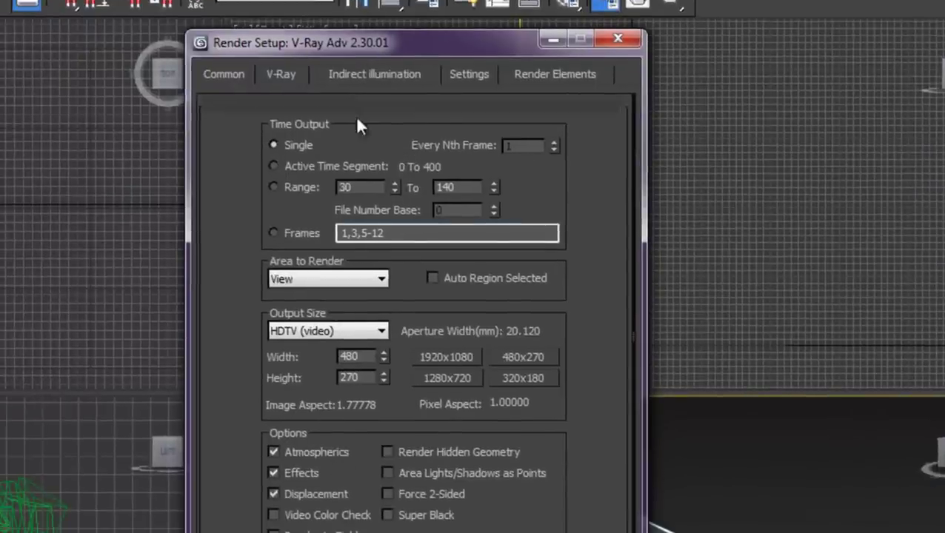
pyautogui.click(273, 187)
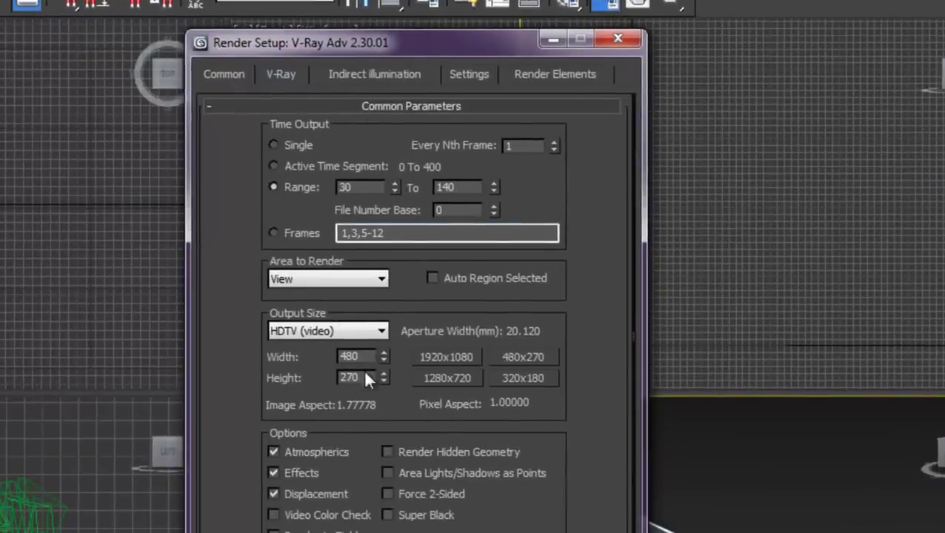
pyautogui.click(377, 330)
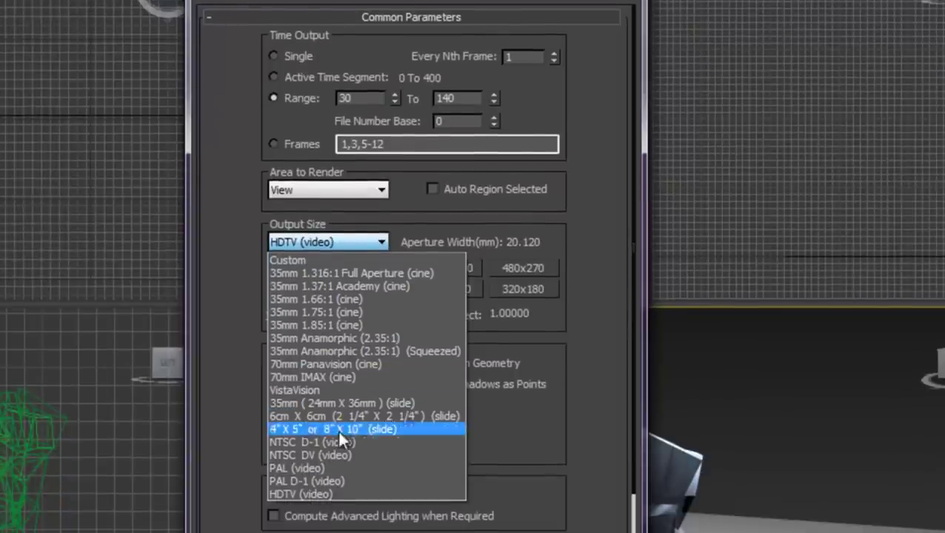
pyautogui.click(331, 493)
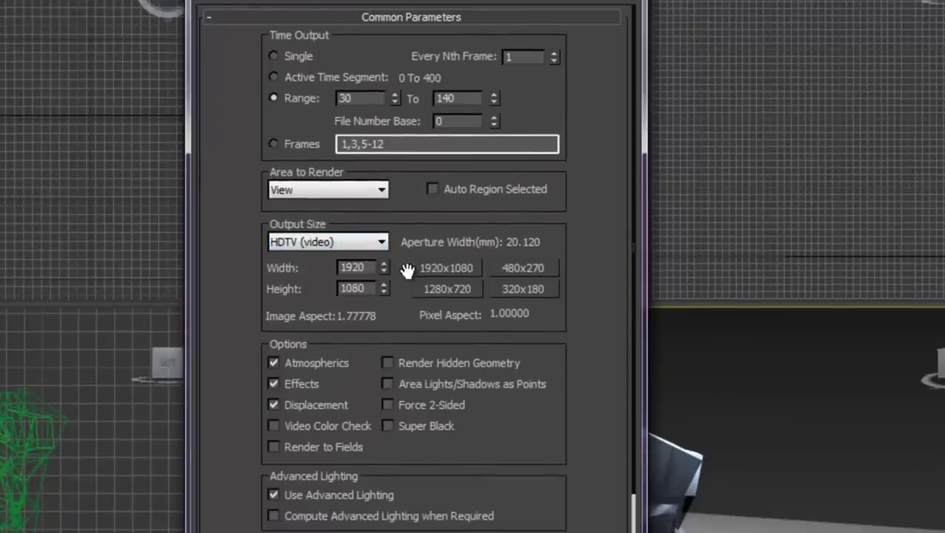
pyautogui.click(434, 291)
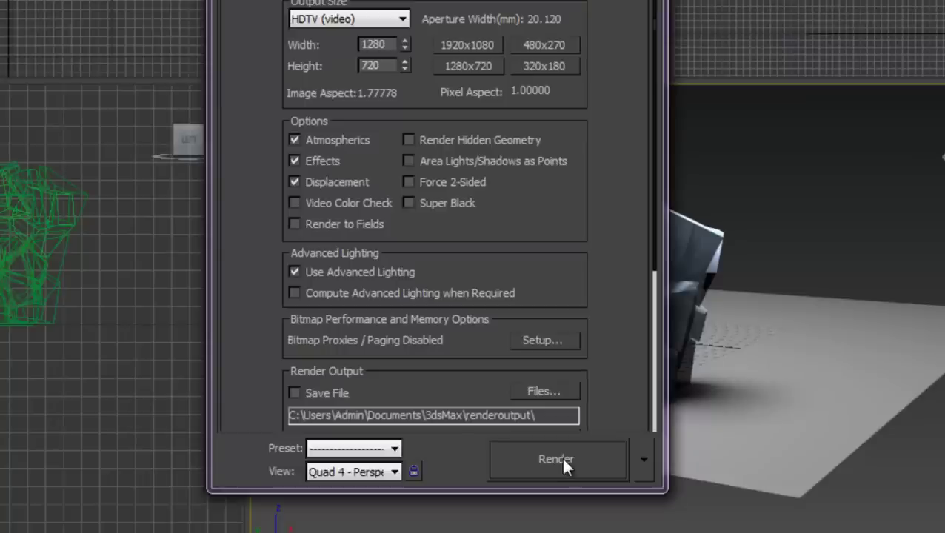
pyautogui.click(562, 457)
pyautogui.moveTo(757, 155); pyautogui.dragTo(604, 118)
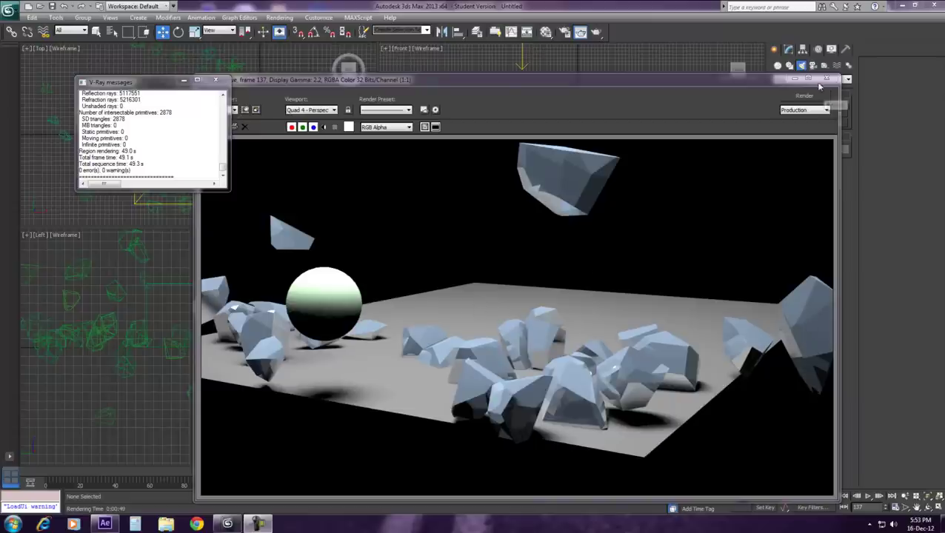
# Step: Close the render and log windows, then hide the sphere with Hide Selection
pyautogui.click(827, 78)
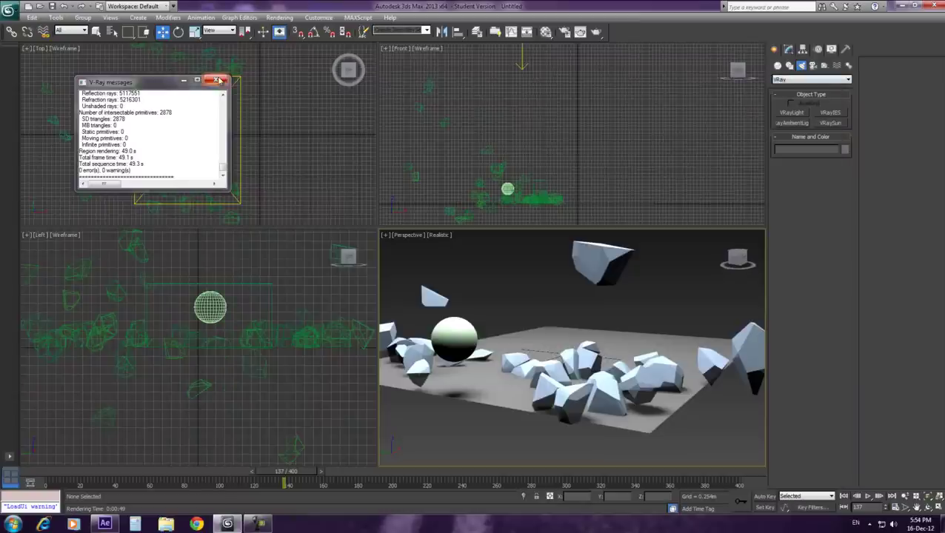
pyautogui.click(215, 81)
pyautogui.click(456, 336)
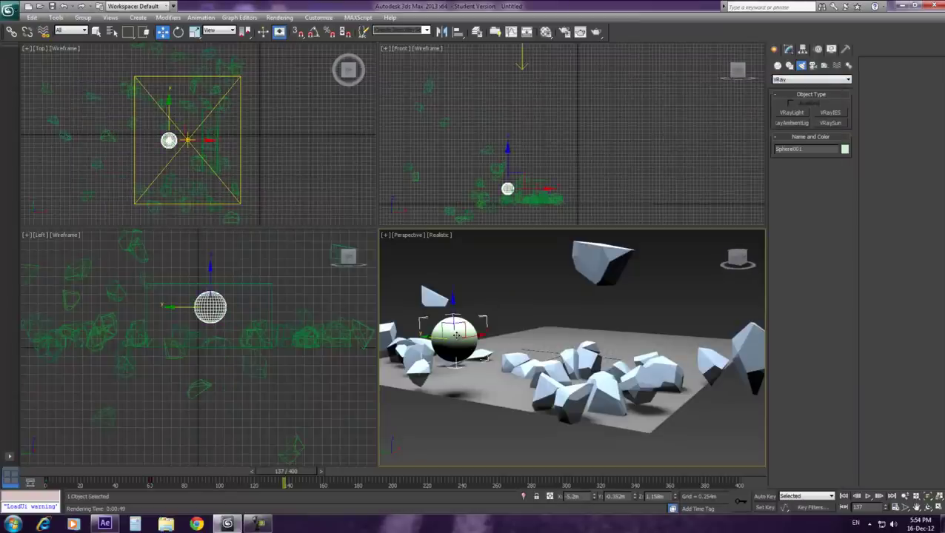
pyautogui.rightClick(457, 339)
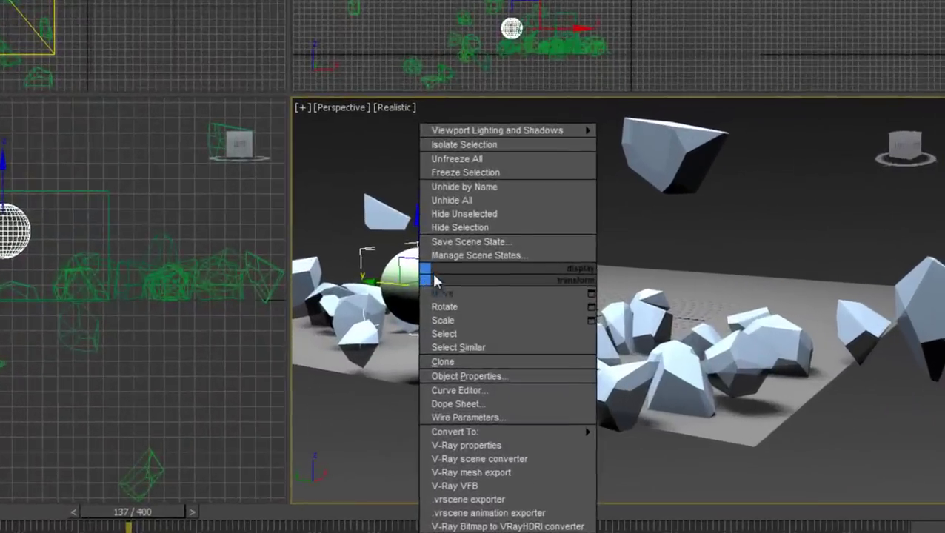
pyautogui.click(444, 229)
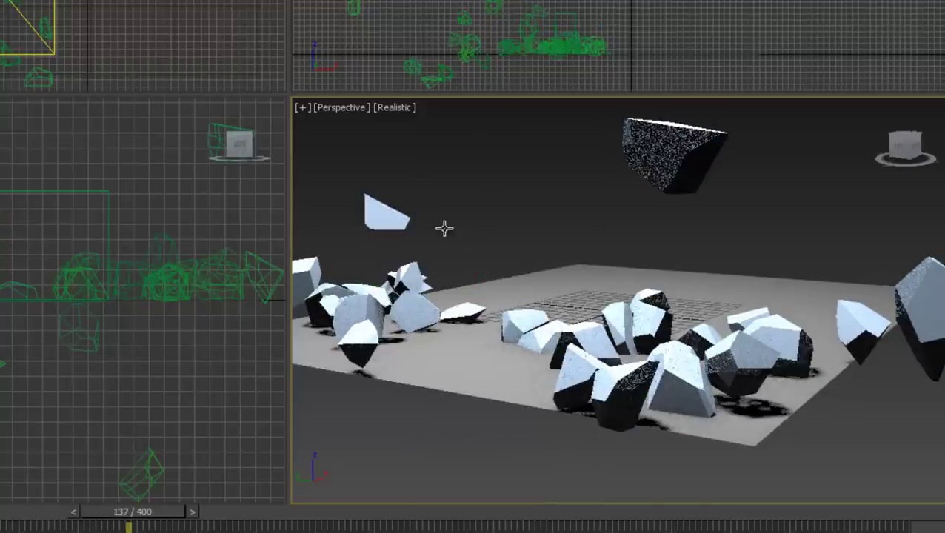
# Step: Hide the ground plane with Hide Selection and open Render Setup
pyautogui.click(469, 359)
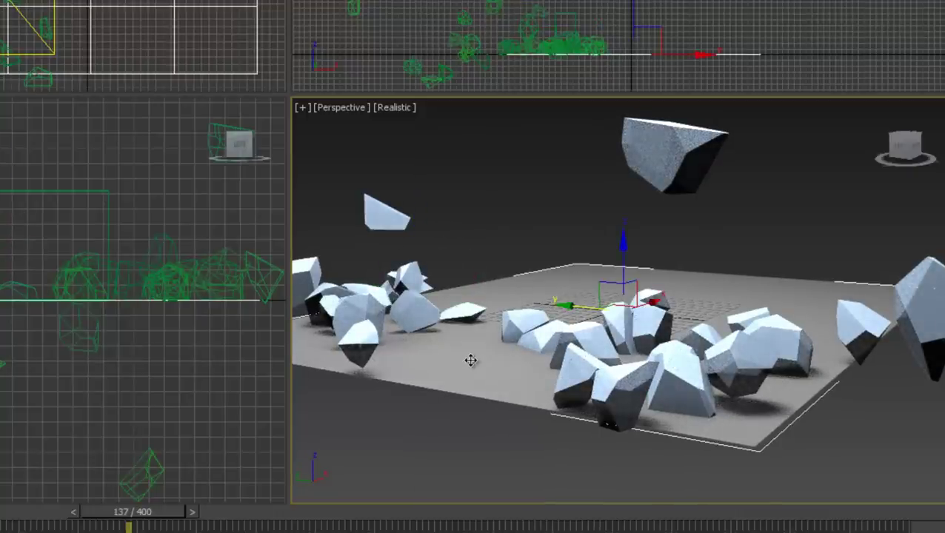
pyautogui.rightClick(470, 360)
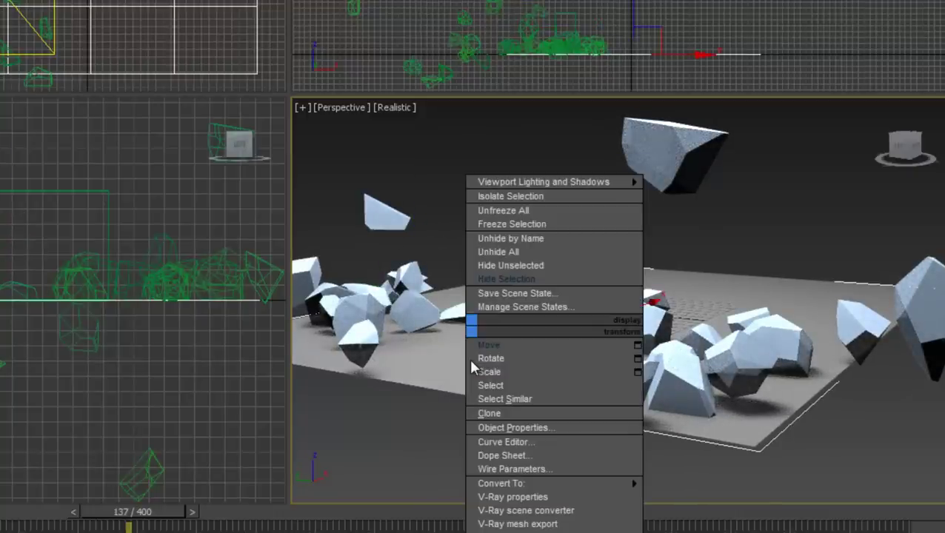
pyautogui.click(499, 278)
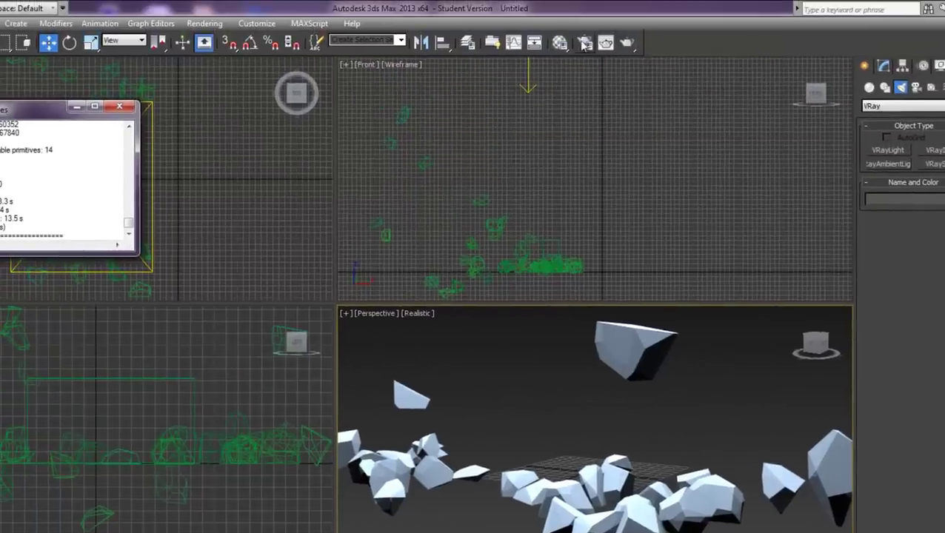
pyautogui.click(585, 42)
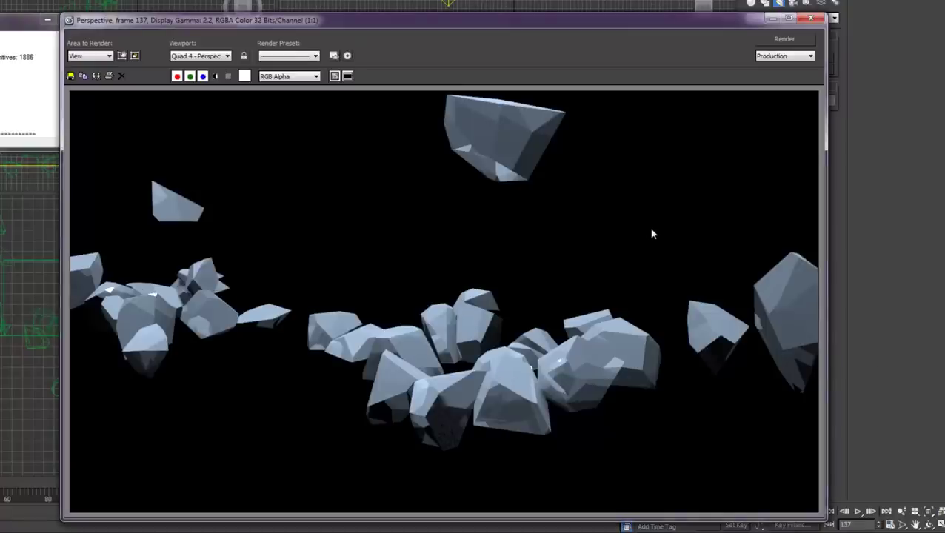
# Step: Lower the output resolution to 480x270 in Render Setup
pyautogui.click(811, 17)
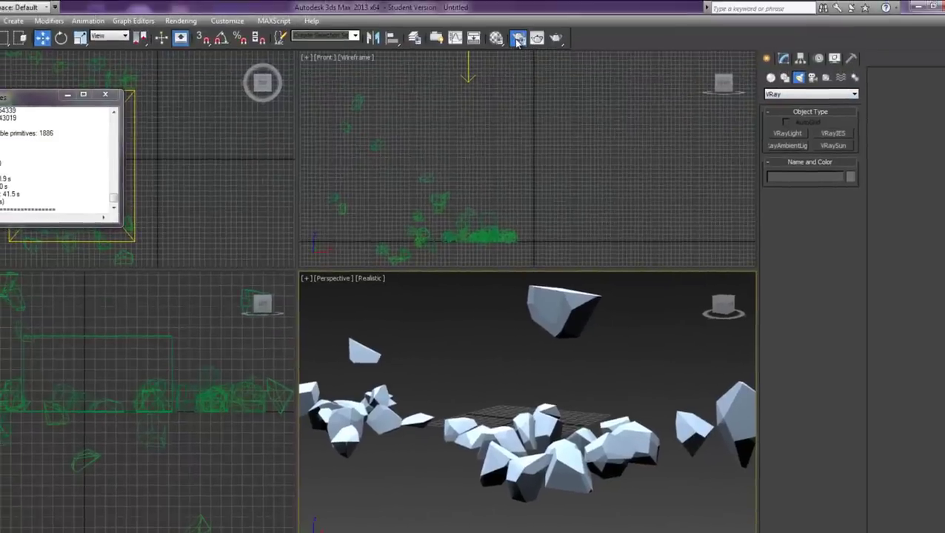
pyautogui.click(518, 38)
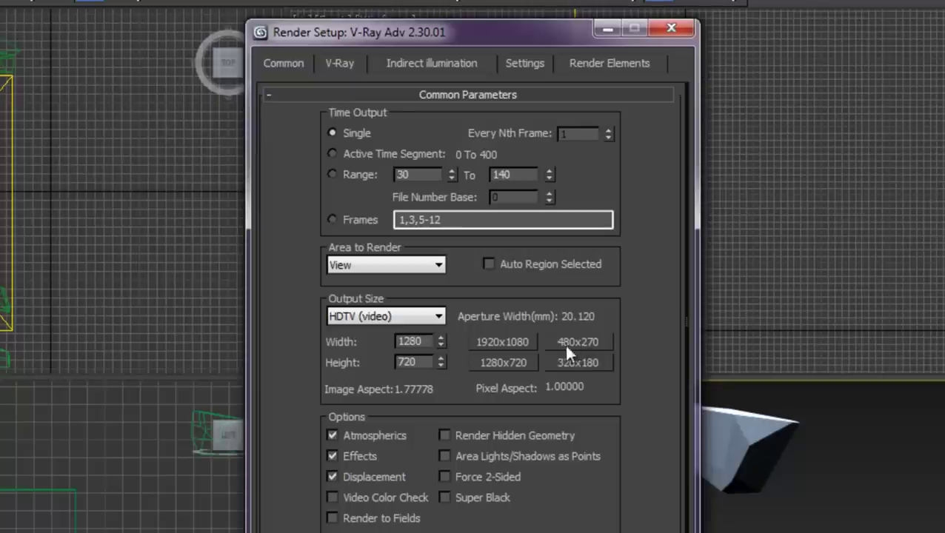
pyautogui.click(570, 342)
pyautogui.click(670, 29)
# Step: Render the animation, confirming overwrite of the wall3.exr frames, then close the progress window
pyautogui.click(733, 2)
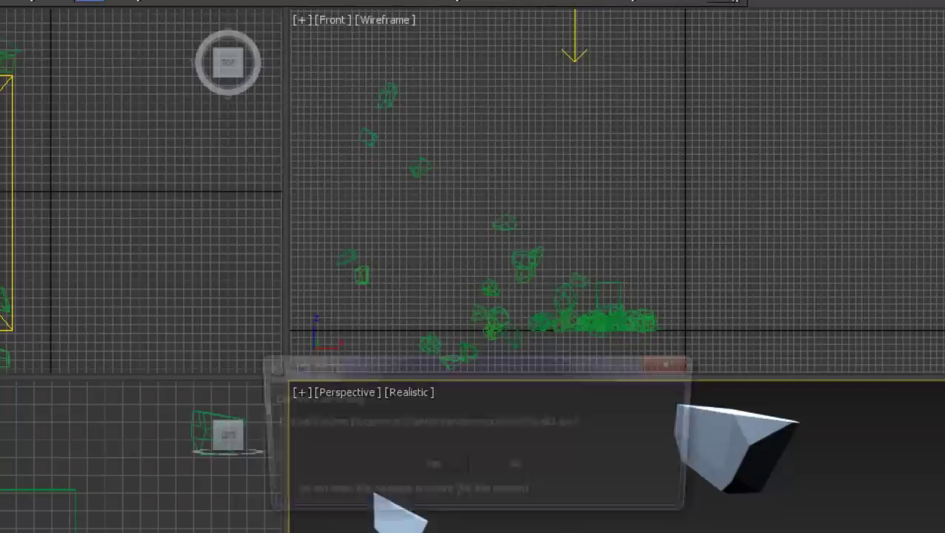
pyautogui.click(535, 467)
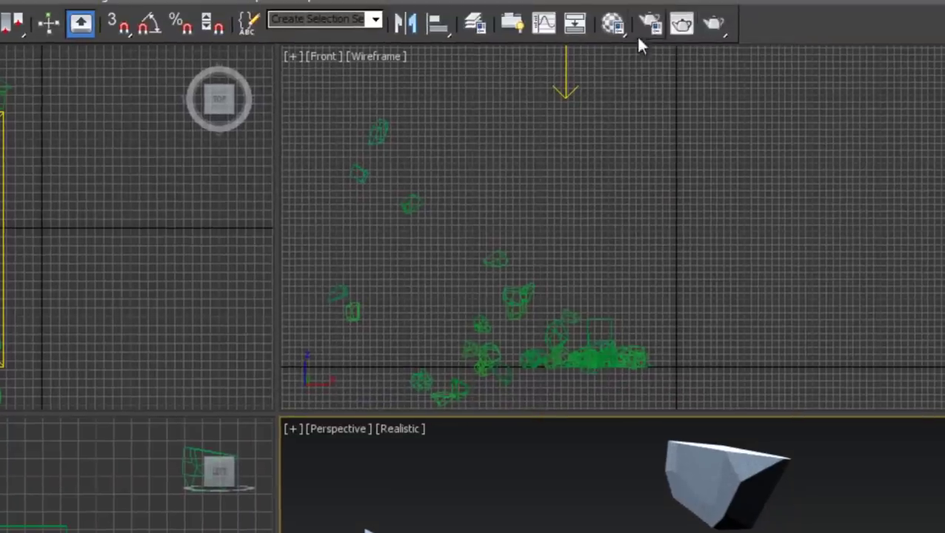
pyautogui.click(649, 23)
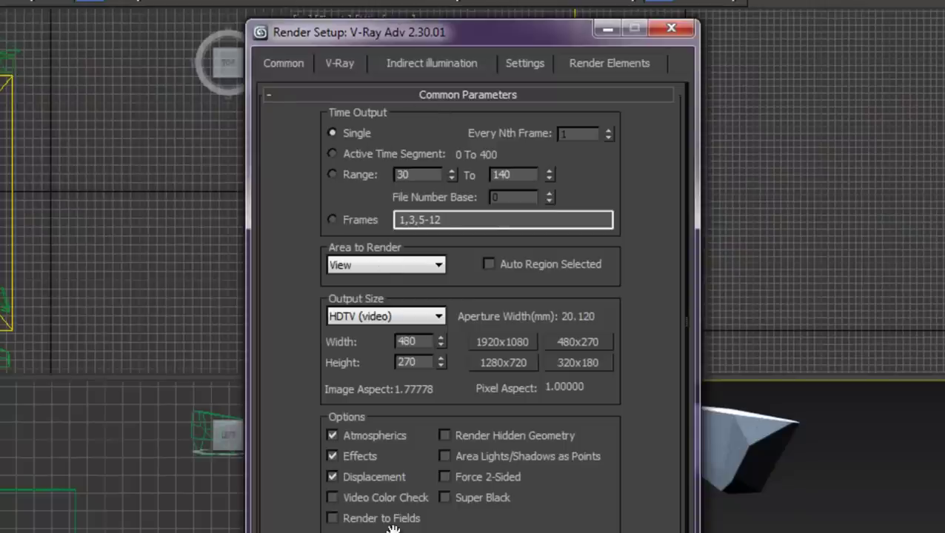
pyautogui.click(671, 28)
pyautogui.click(713, 4)
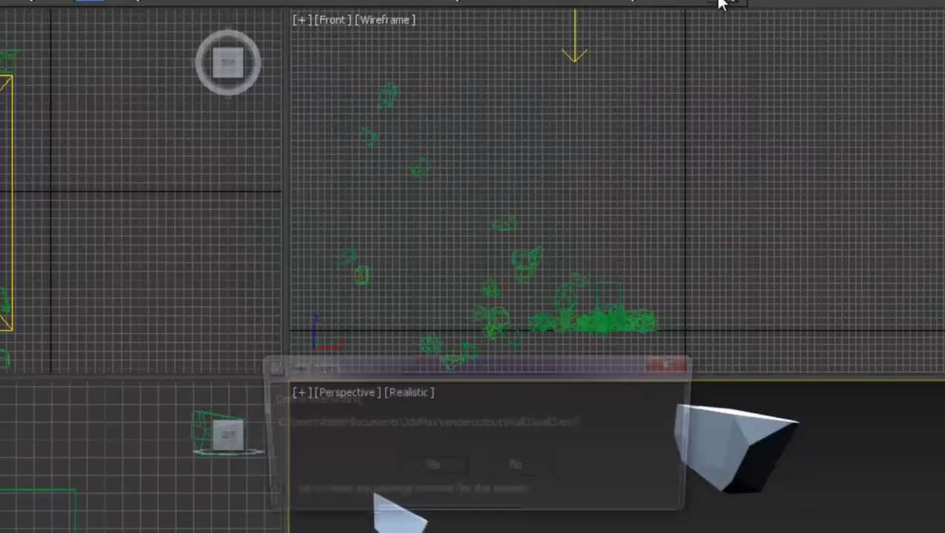
pyautogui.click(419, 475)
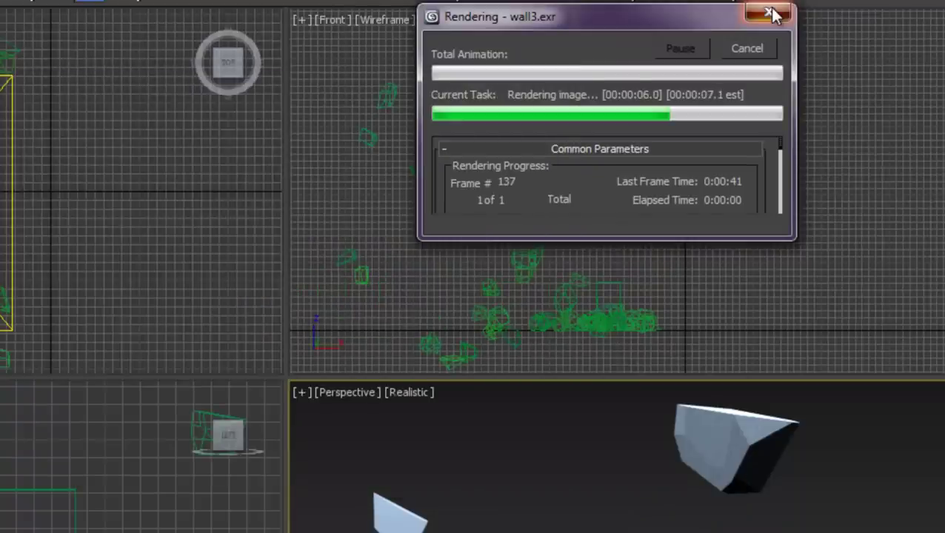
pyautogui.click(771, 15)
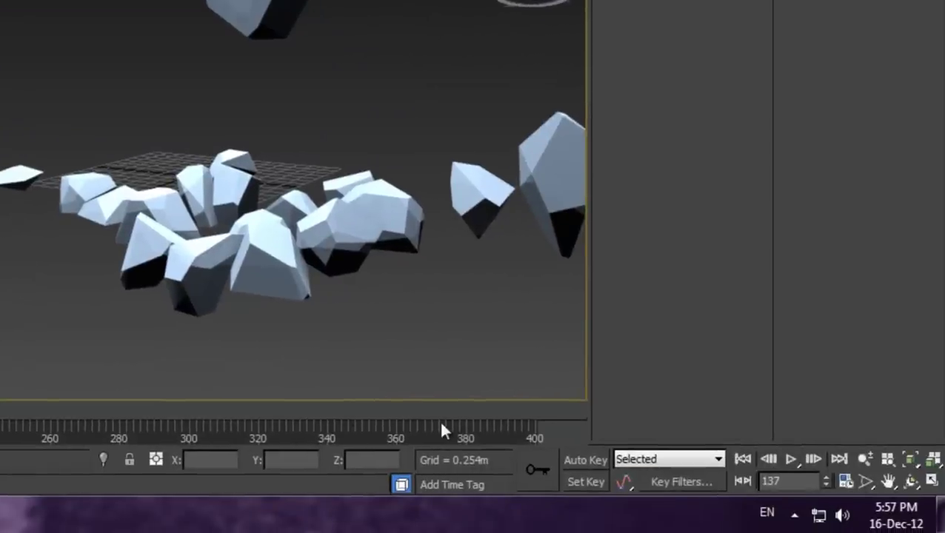
pyautogui.click(845, 482)
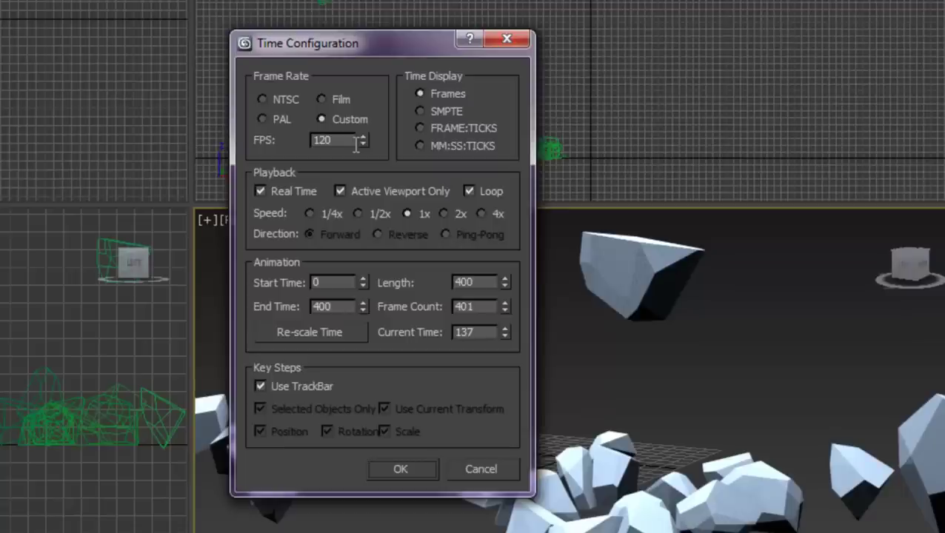
pyautogui.click(477, 477)
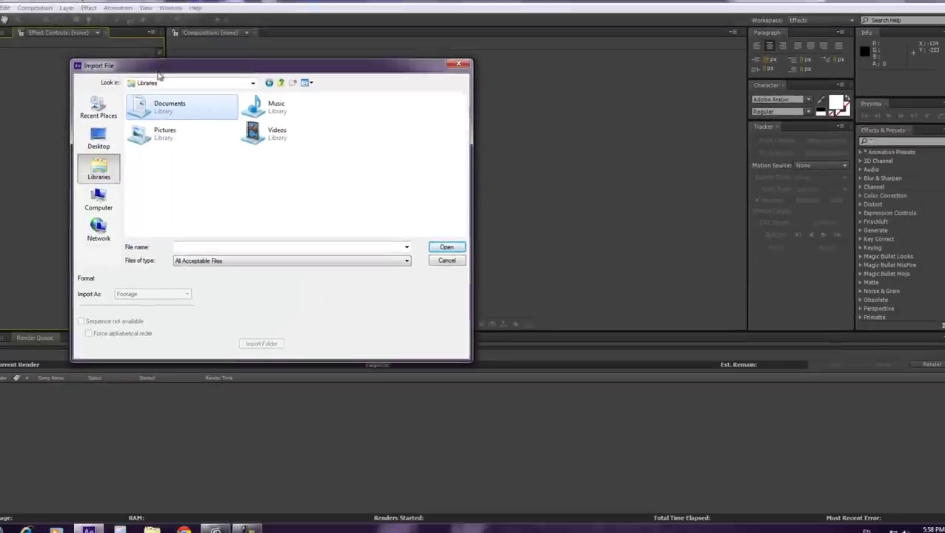
# Step: Import the EXR frames from Documents > 3dsMax > renderoutput > Wall3 as the wall[3-30140].exr sequence
pyautogui.moveTo(157, 71); pyautogui.dragTo(172, 97)
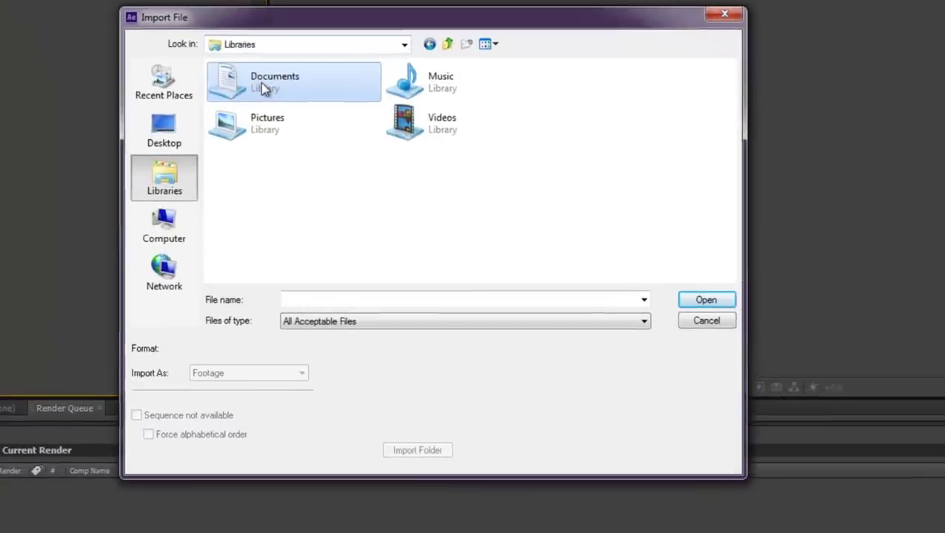
pyautogui.doubleClick(162, 136)
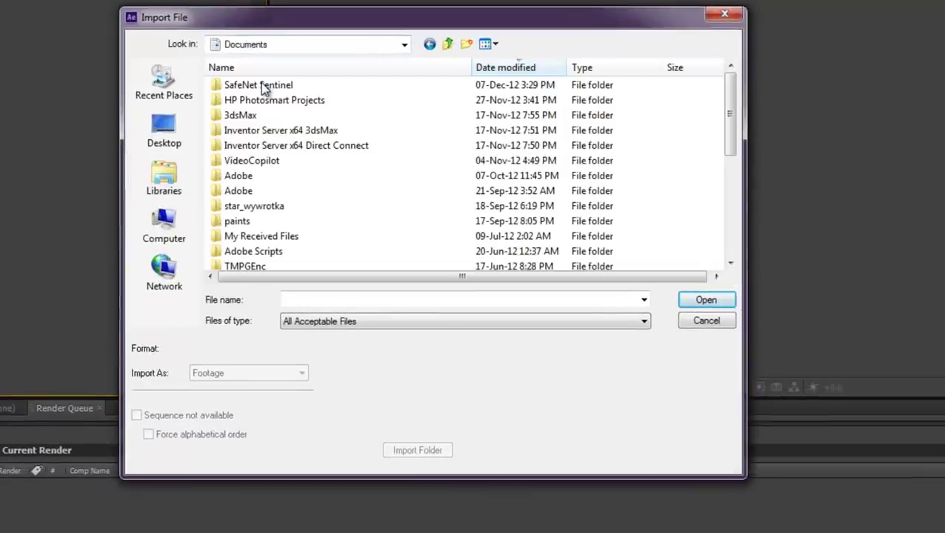
pyautogui.doubleClick(249, 116)
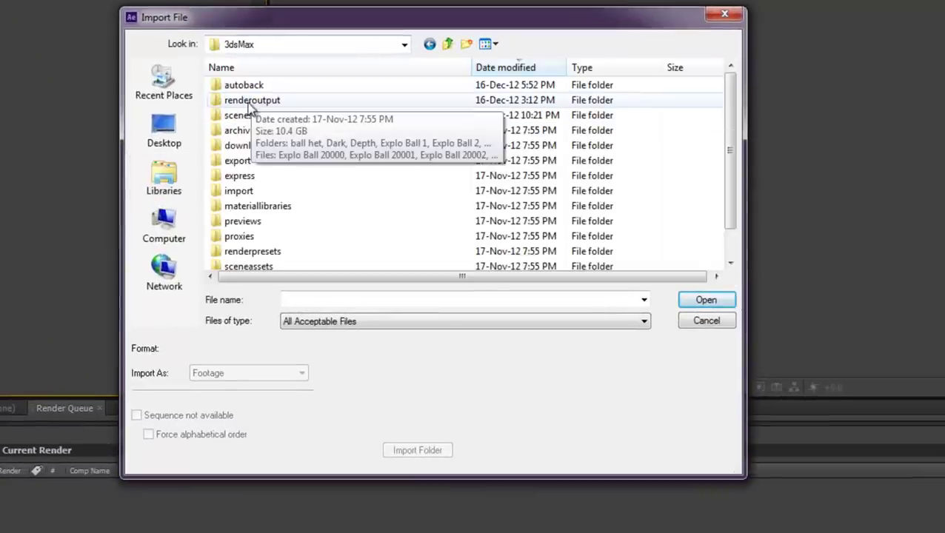
pyautogui.doubleClick(254, 103)
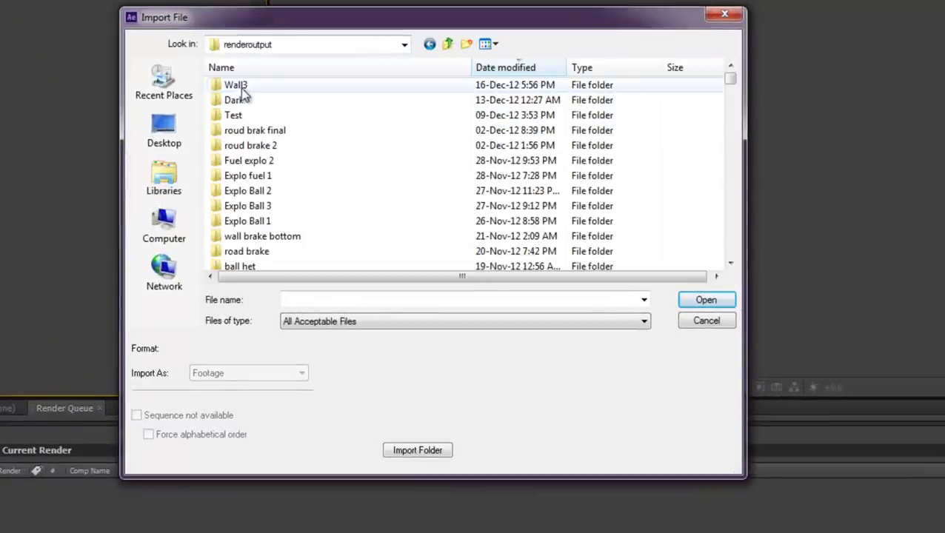
pyautogui.doubleClick(230, 86)
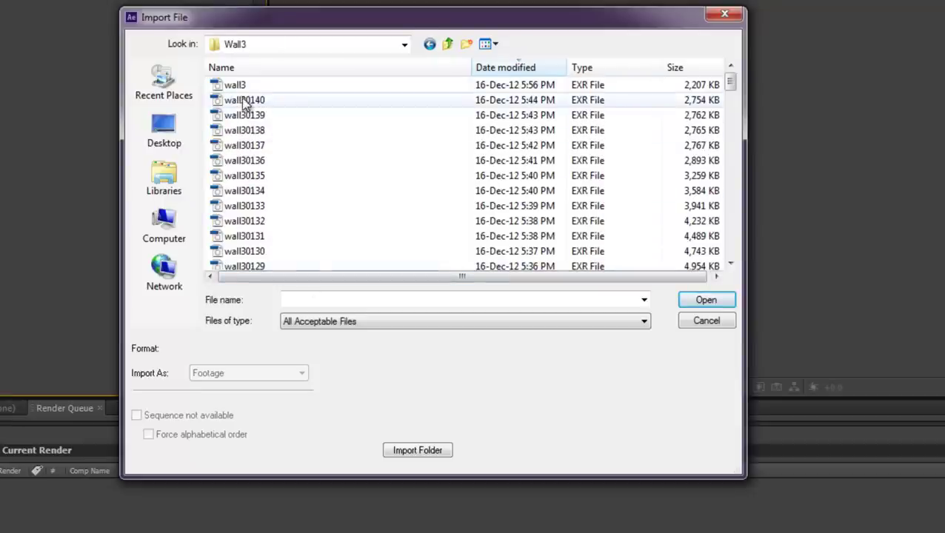
pyautogui.doubleClick(243, 99)
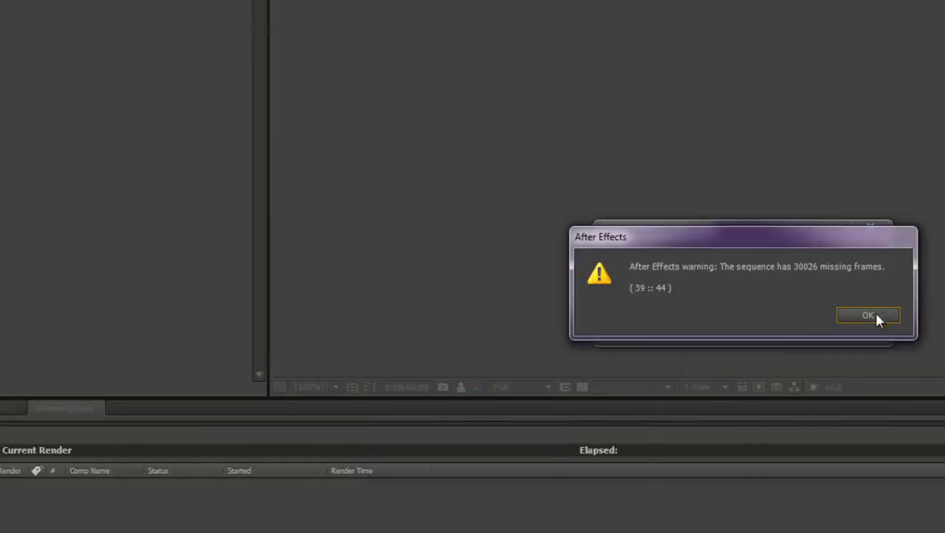
pyautogui.click(869, 316)
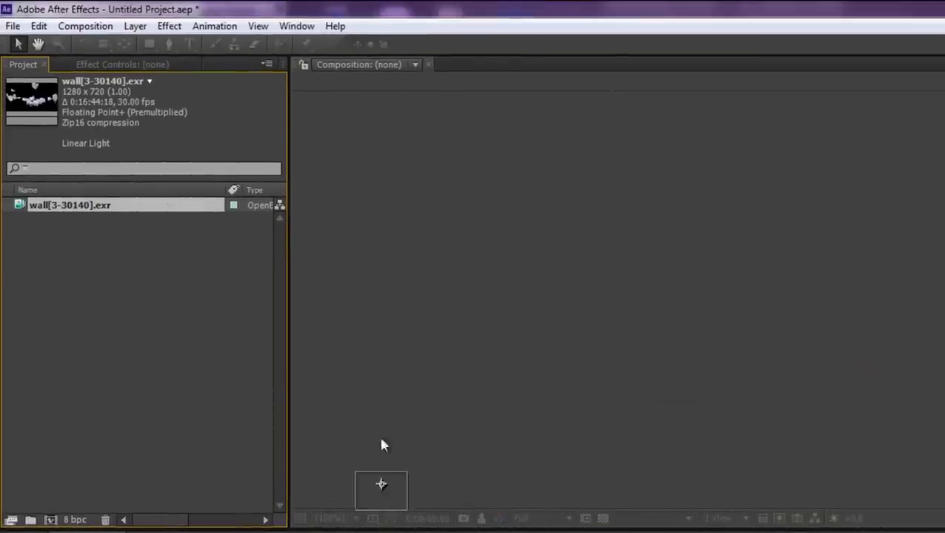
# Step: Create a wall composition from the wall[3-30140].exr footage and step one frame back and forth
pyautogui.moveTo(69, 205); pyautogui.dragTo(379, 437)
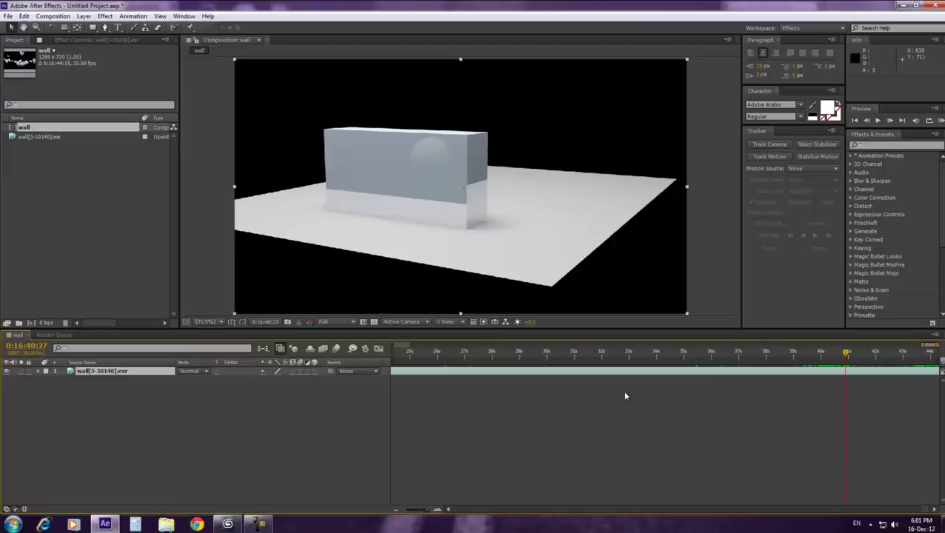
pyautogui.press('pageup')
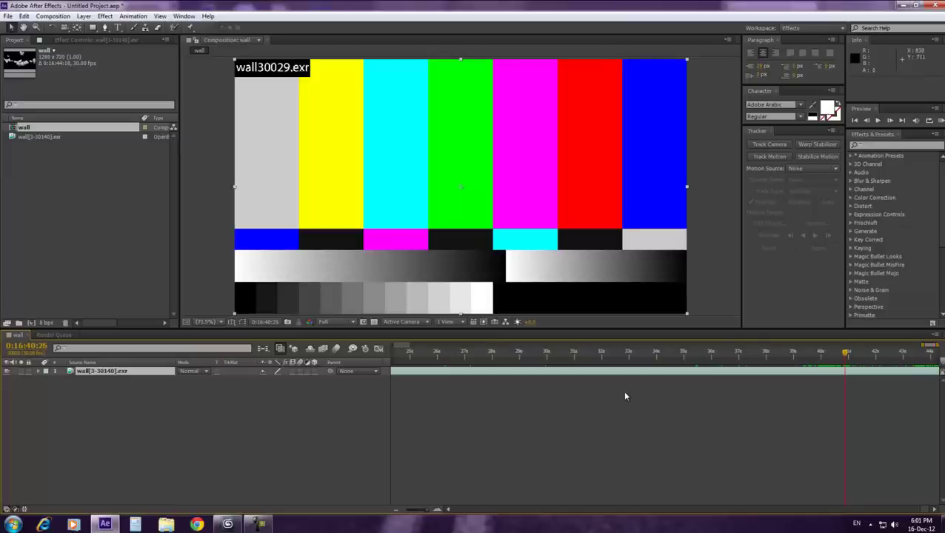
pyautogui.press('pagedown')
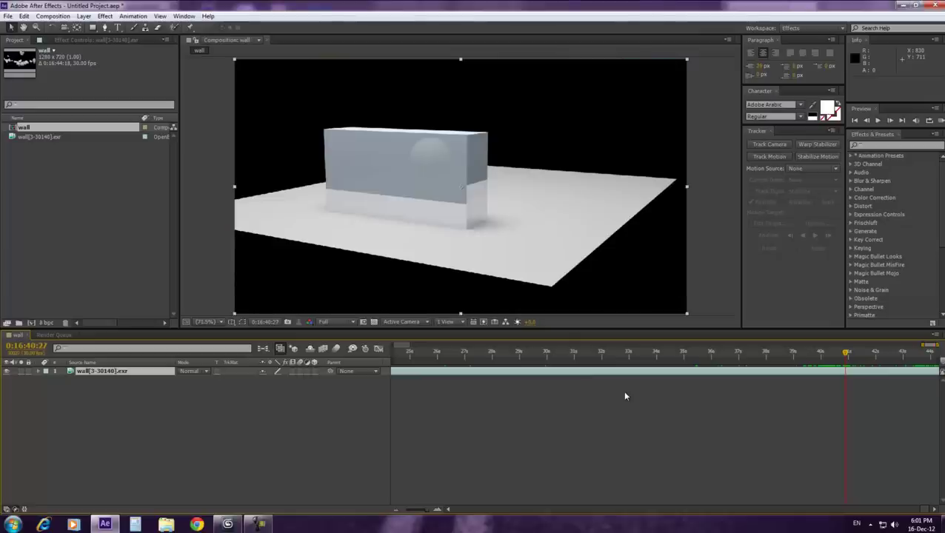
# Step: Slide the wall layer's frames to the timeline start, then zoom the timeline and enlarge the viewer
pyautogui.moveTo(872, 371); pyautogui.dragTo(436, 393)
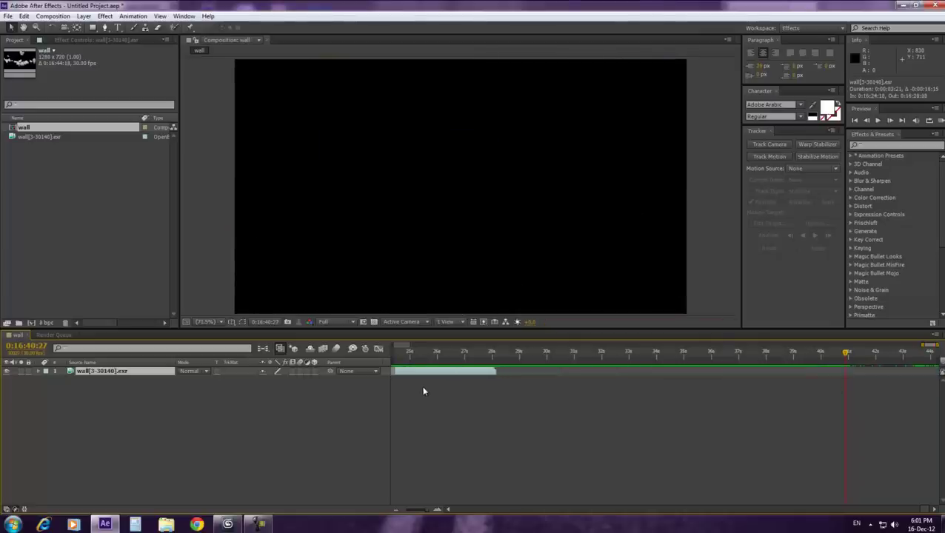
pyautogui.press('Home')
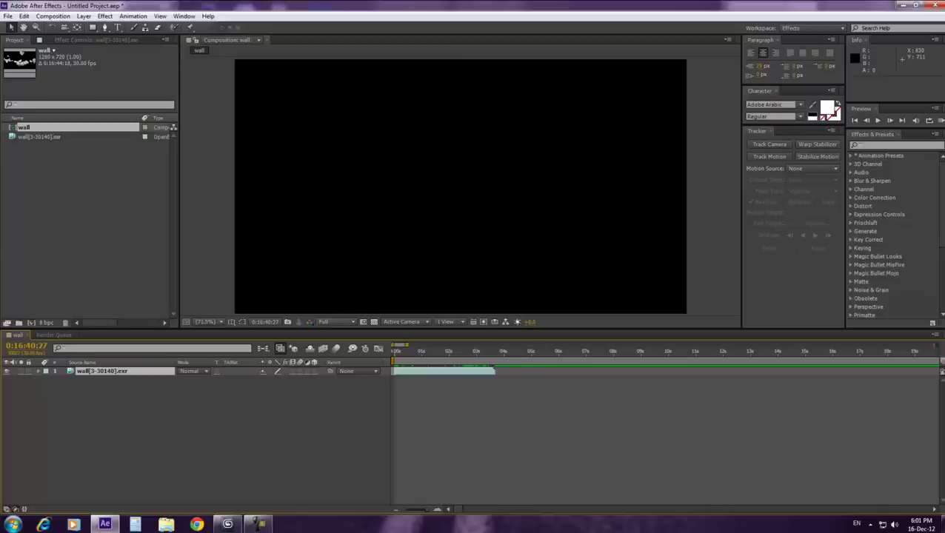
pyautogui.press('=')
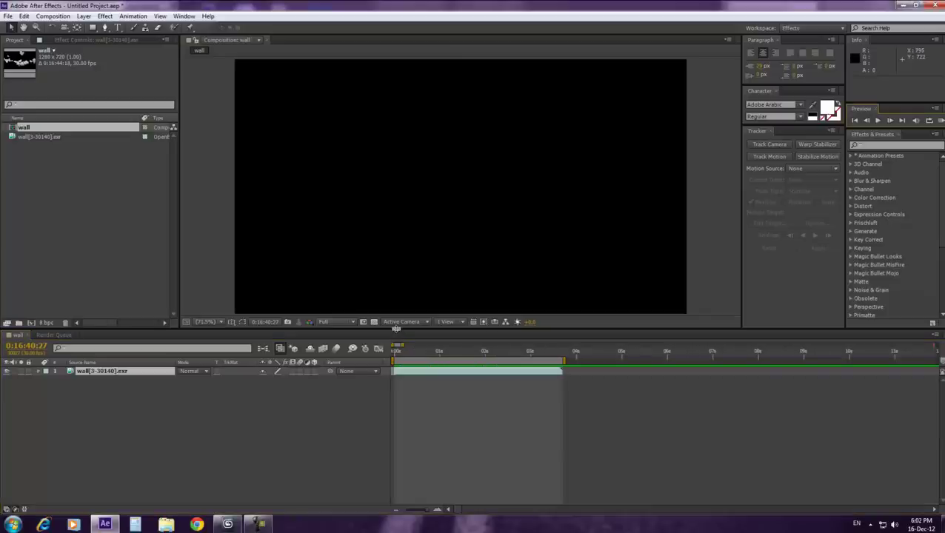
pyautogui.moveTo(397, 328); pyautogui.dragTo(396, 453)
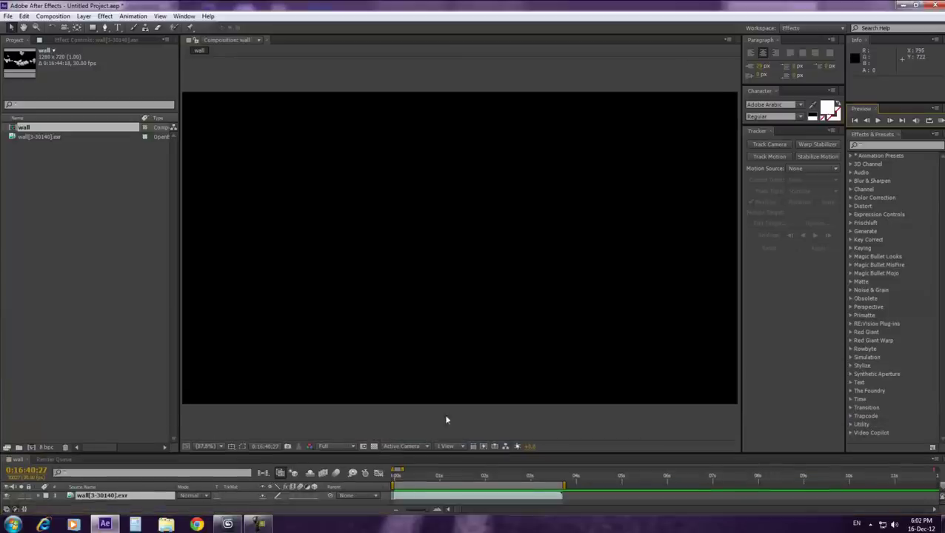
# Step: RAM-preview and scrub the shattering wall animation, then select the wall[3-30140].exr footage item
pyautogui.click(941, 123)
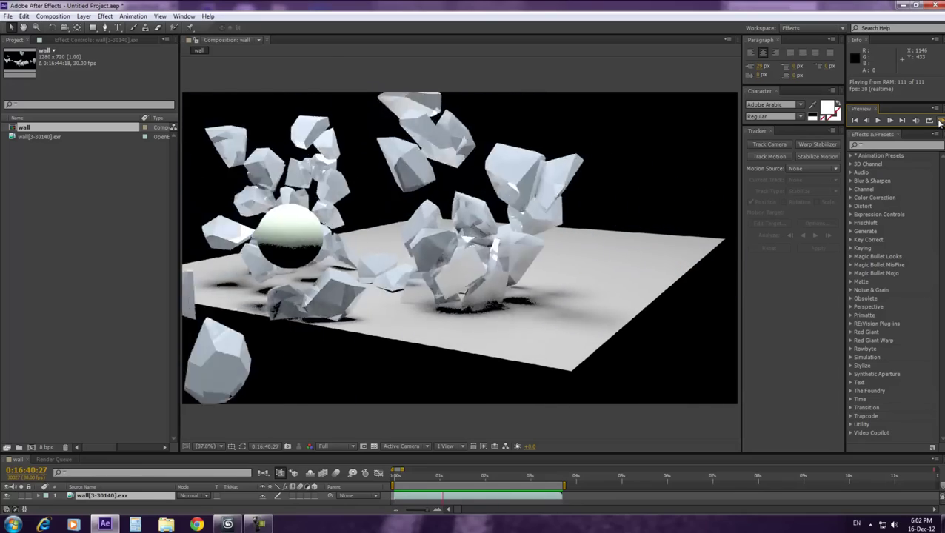
pyautogui.click(940, 123)
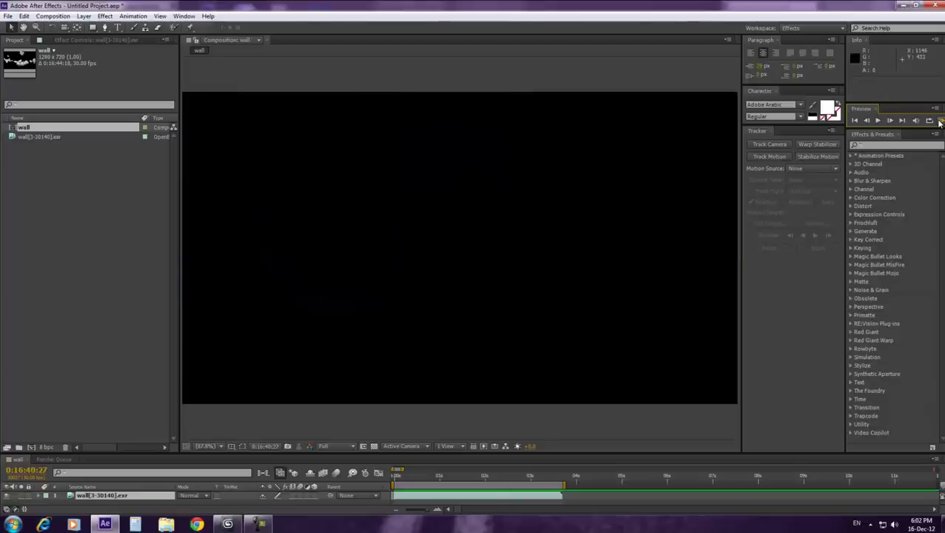
pyautogui.moveTo(424, 475); pyautogui.dragTo(414, 480)
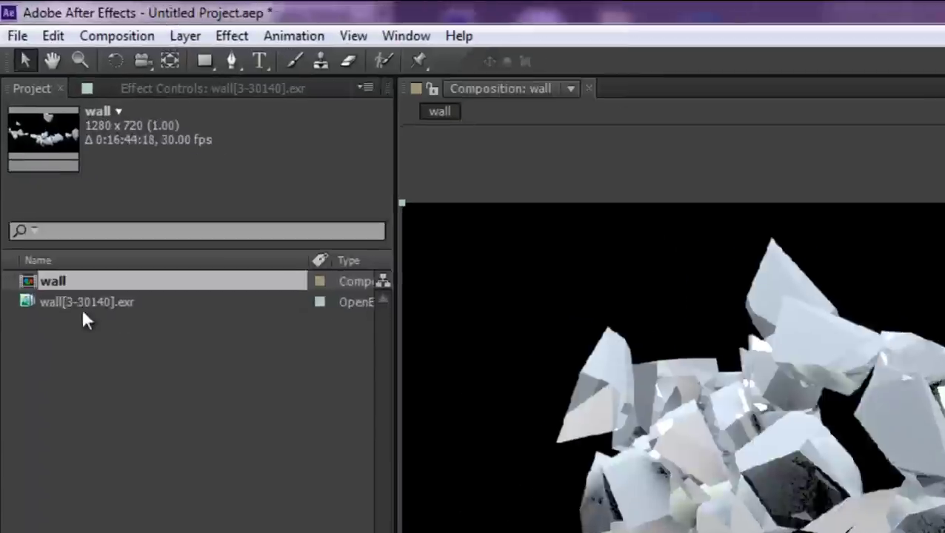
pyautogui.click(66, 136)
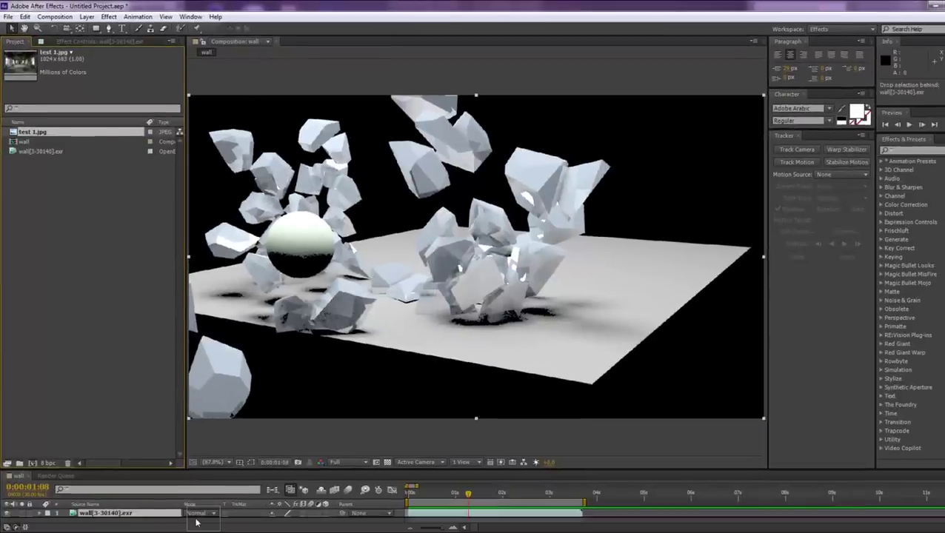
# Step: Place test 1.jpg under the EXR layer stretched to fill the frame, align the wall render, and preview
pyautogui.moveTo(16, 80); pyautogui.dragTo(196, 506)
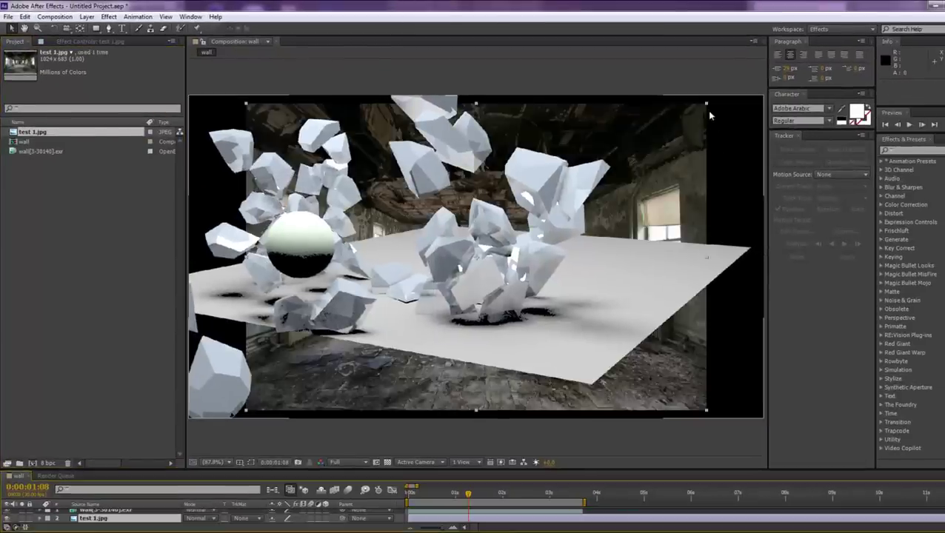
pyautogui.moveTo(707, 109); pyautogui.dragTo(776, 100)
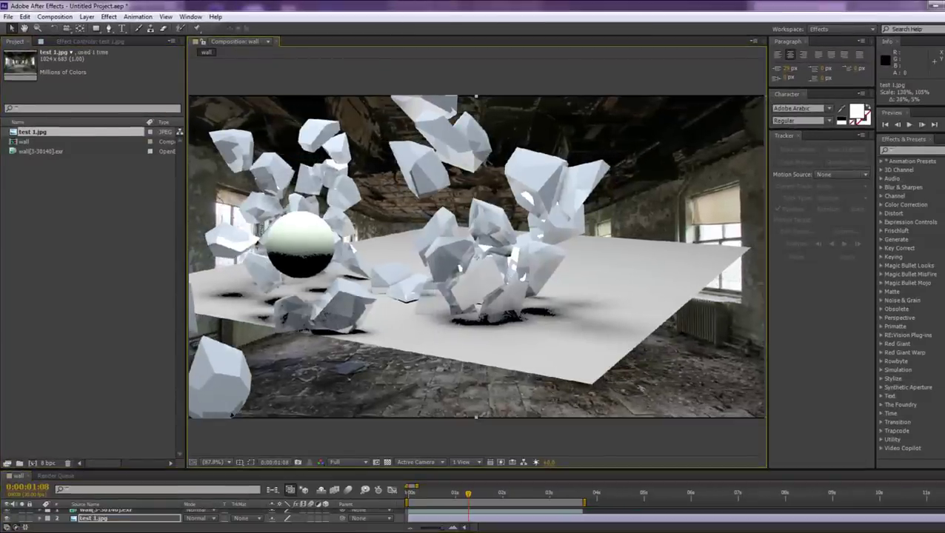
pyautogui.click(458, 512)
pyautogui.moveTo(460, 217)
pyautogui.mouseDown()
pyautogui.moveTo(454, 300)
pyautogui.moveTo(448, 280)
pyautogui.mouseUp()
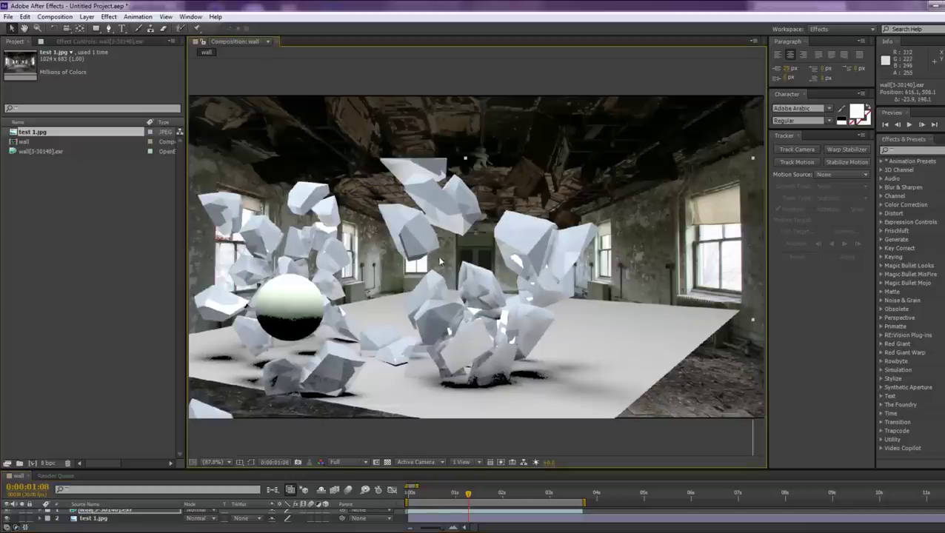
pyautogui.moveTo(480, 334); pyautogui.dragTo(487, 265)
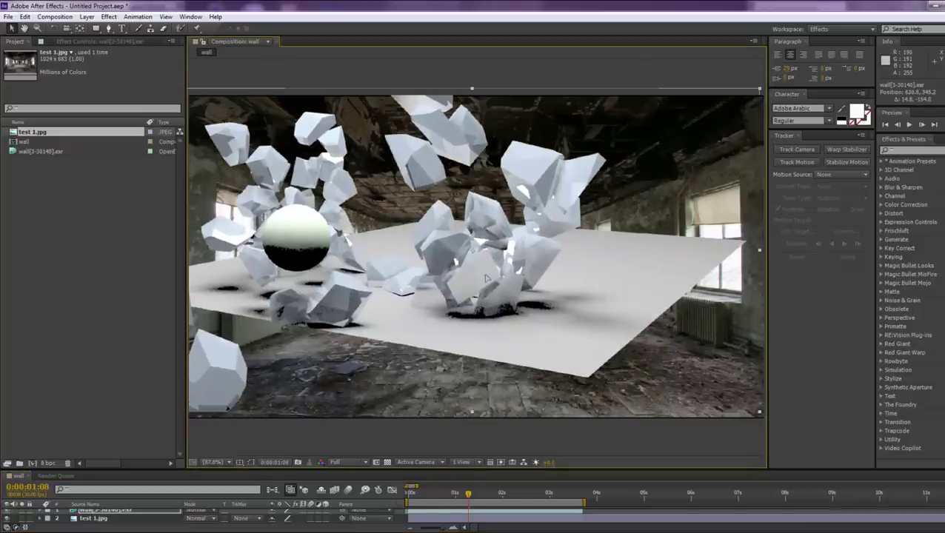
pyautogui.press('KP_0')
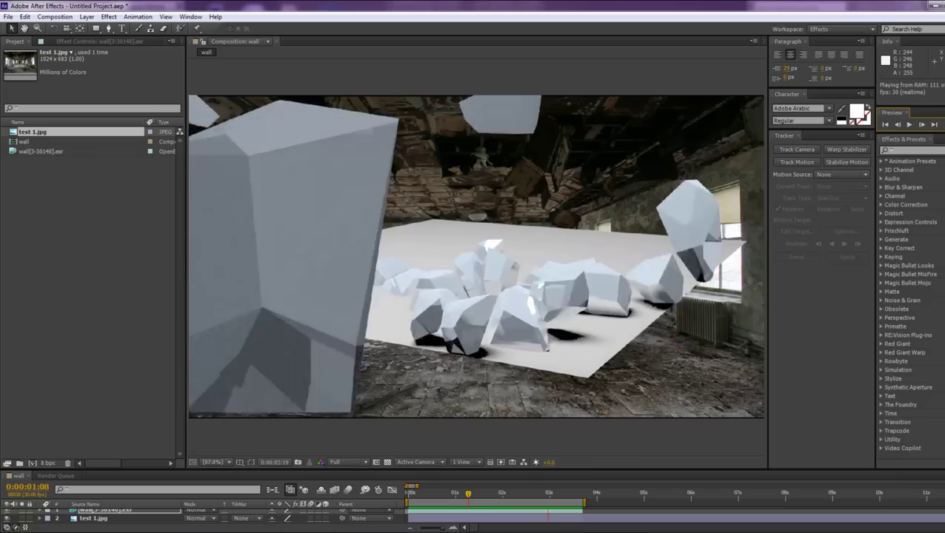